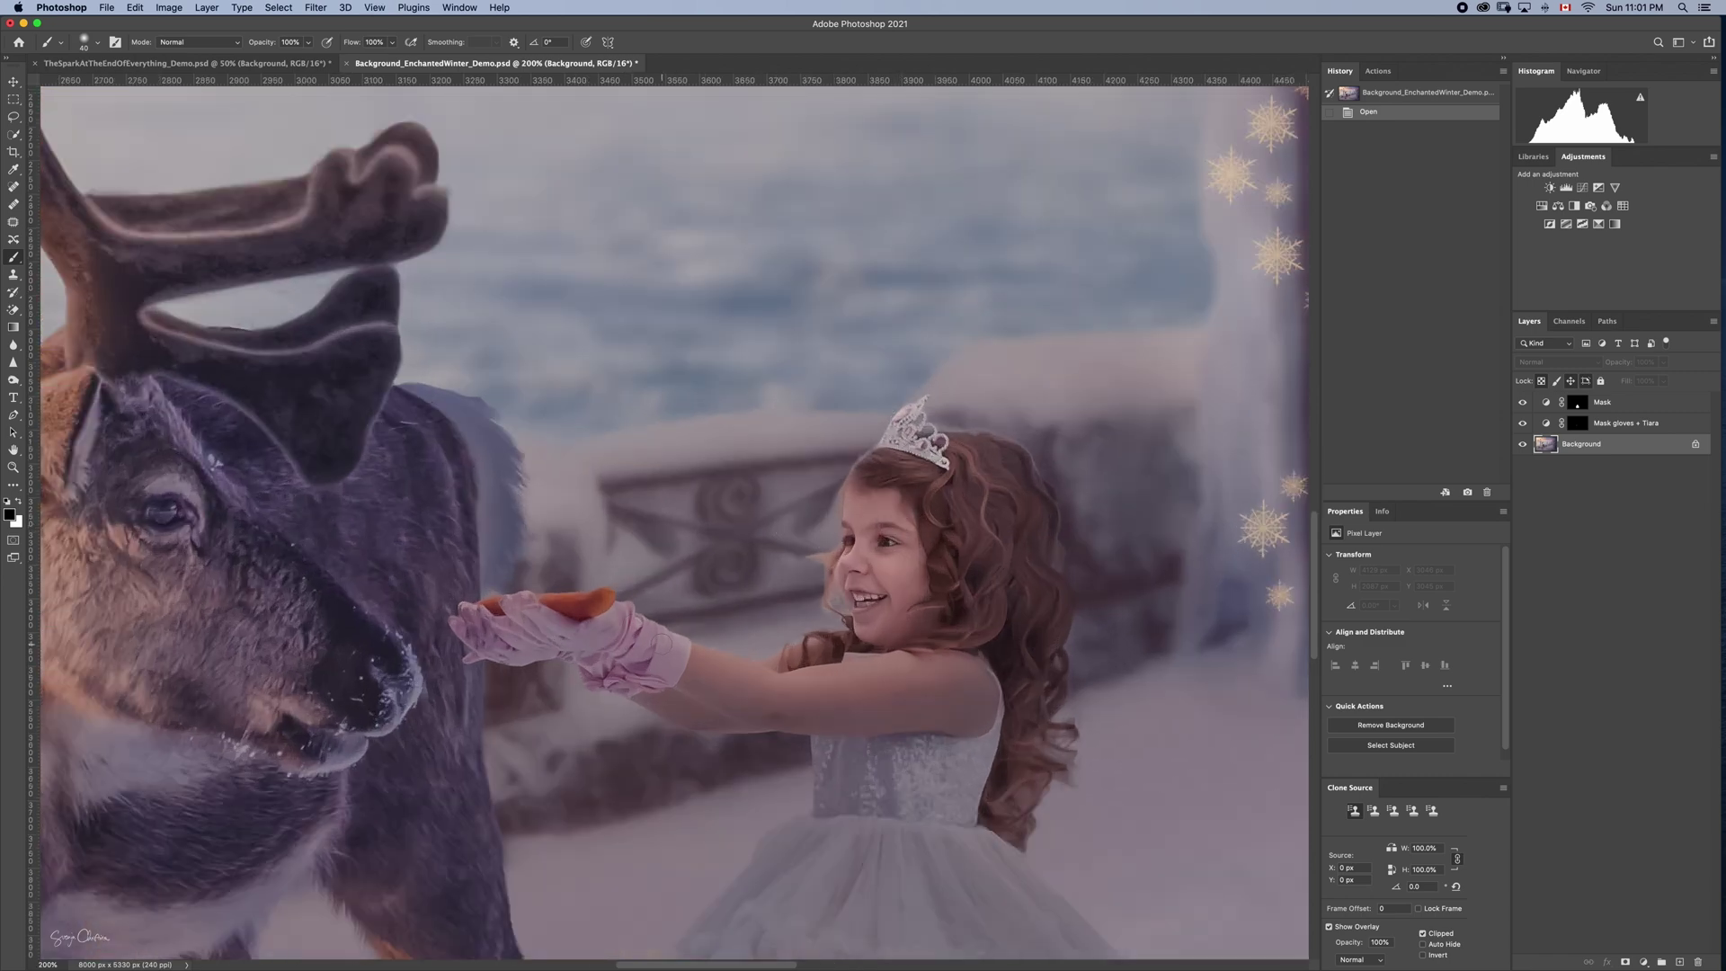
Select the mask of the layer named Mask and show it alone on the canvas
scroll(801, 648, "down", 5)
scroll(801, 647, "right", 2)
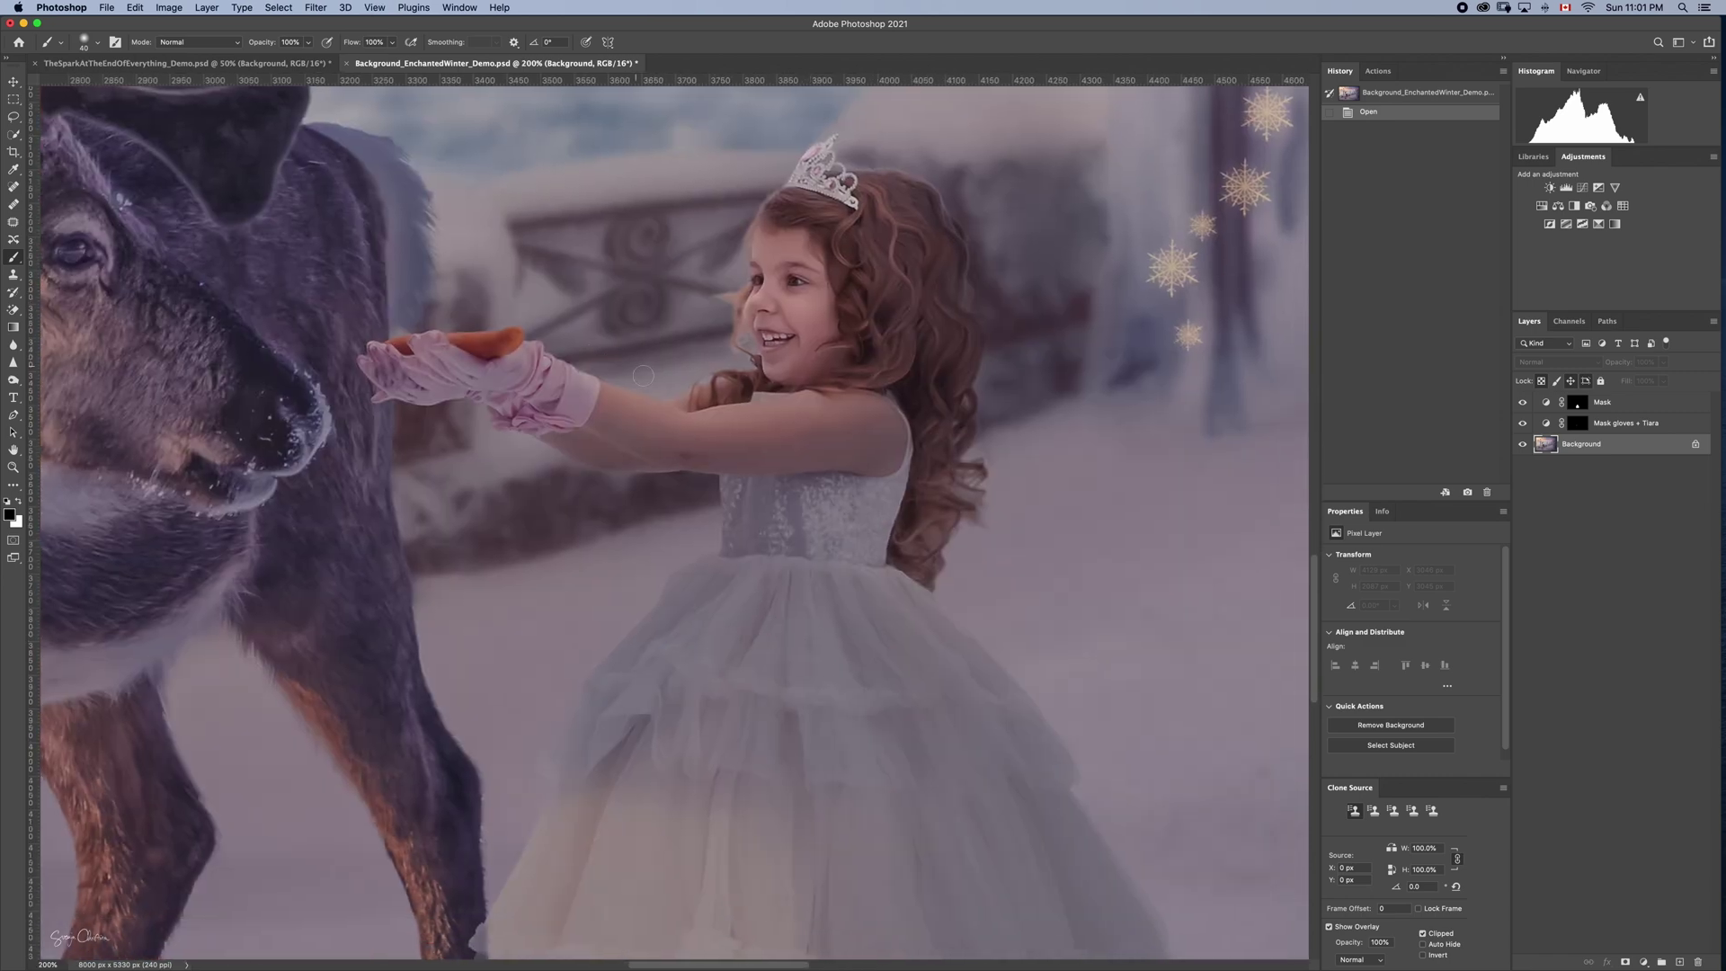
key("super+minus")
key("super+minus")
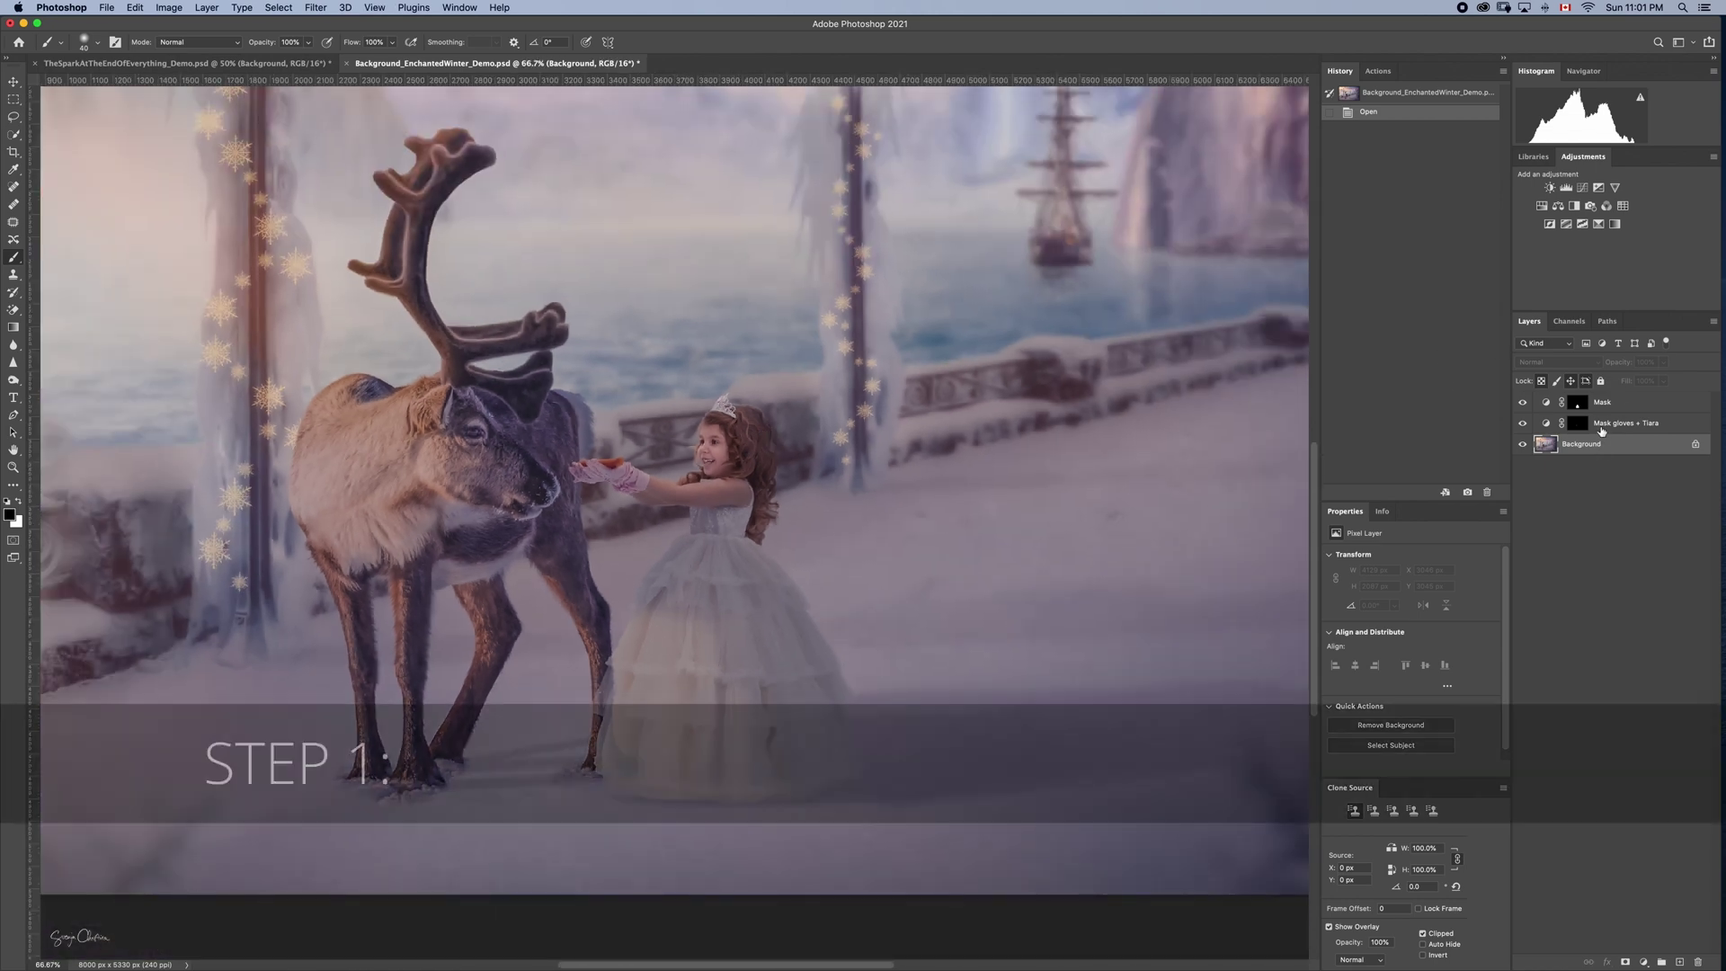
left_click(1580, 405)
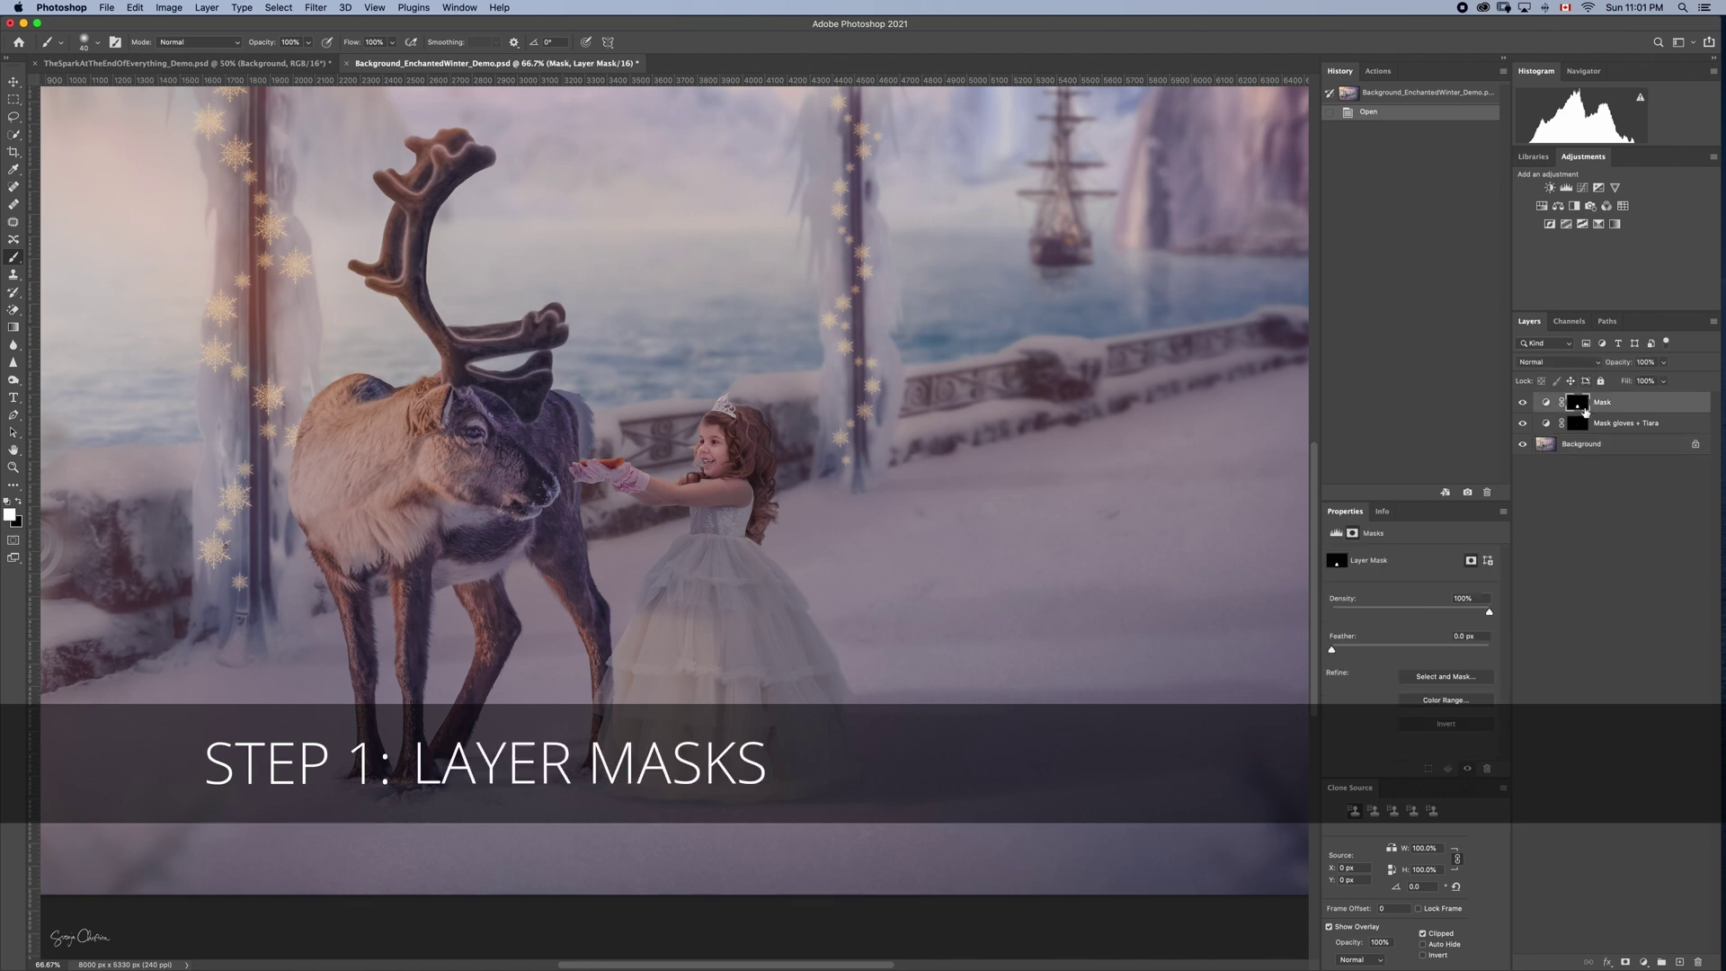
left_click(1581, 406, "alt")
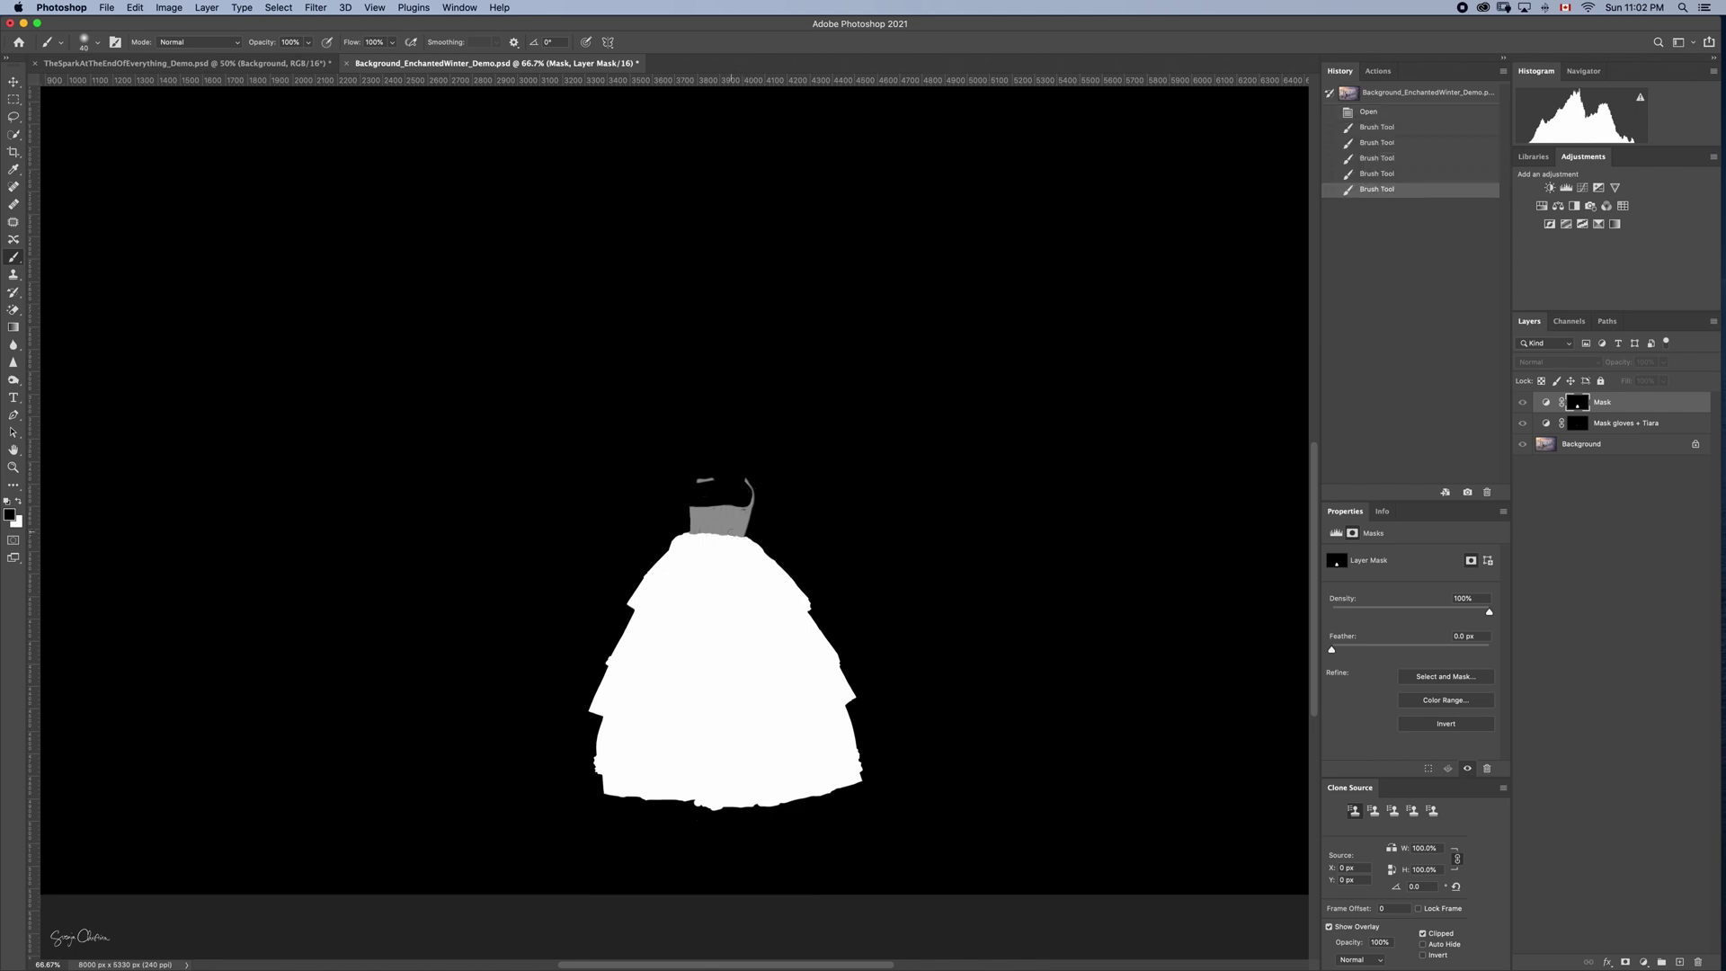
Brush over the stray specks in the mask's gray bodice area and clean up its border with the white skirt
key("super+equal")
key("super+equal")
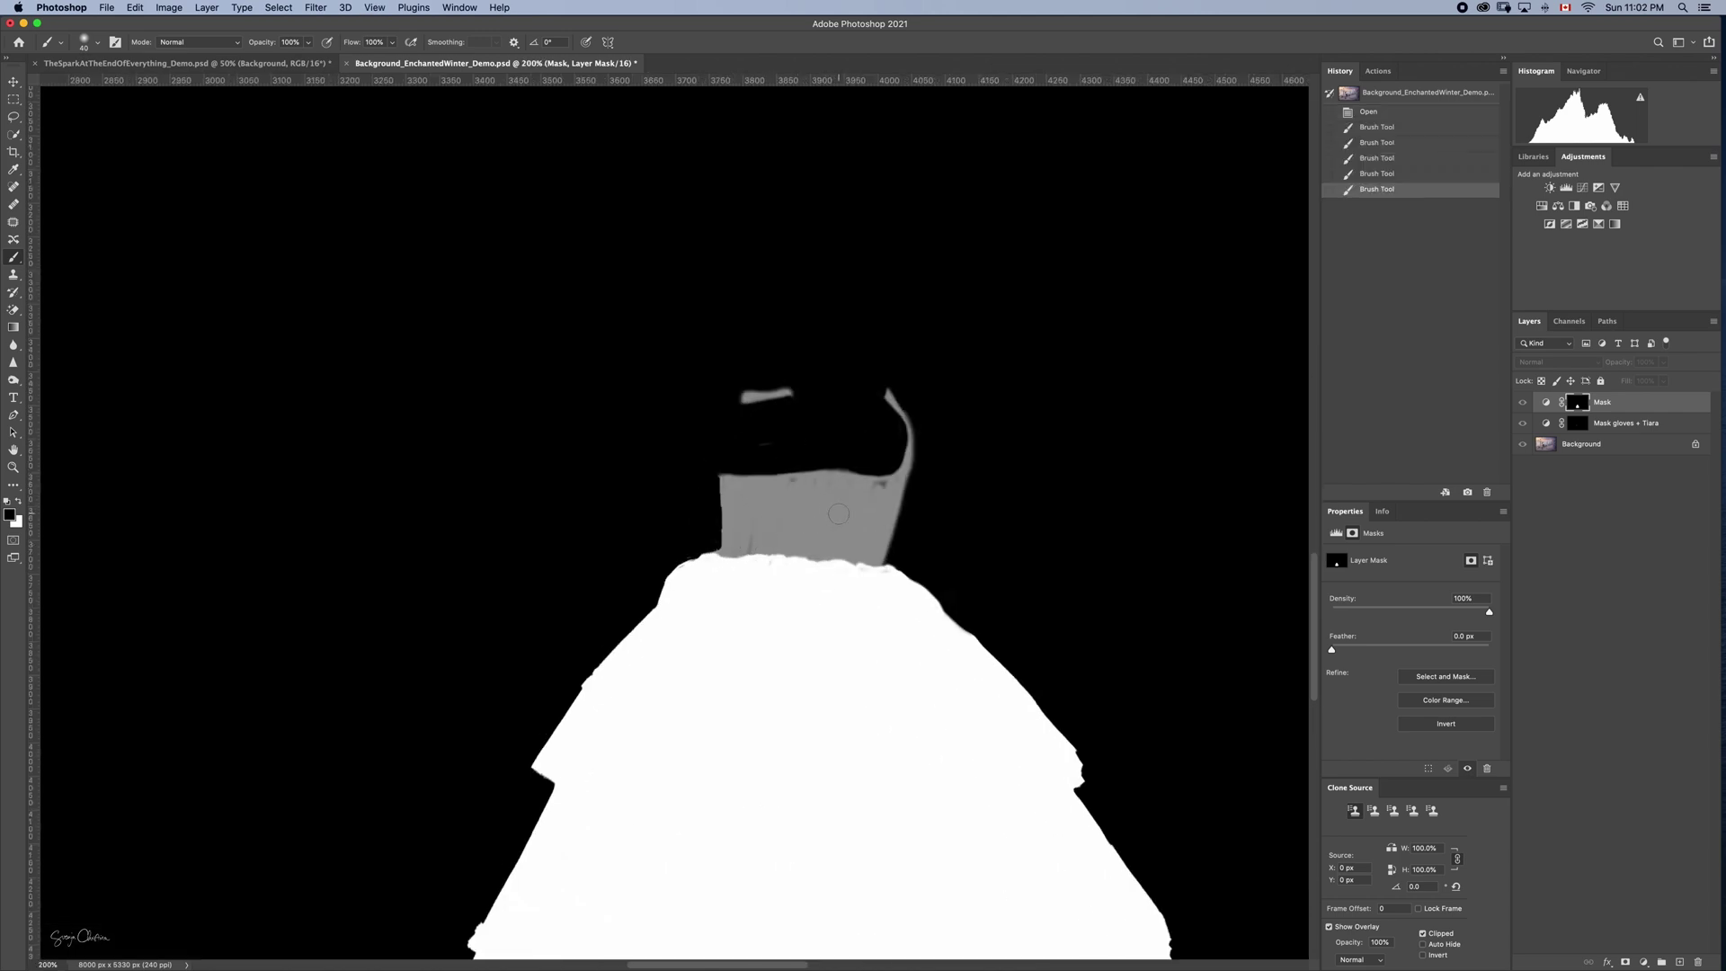
key("x")
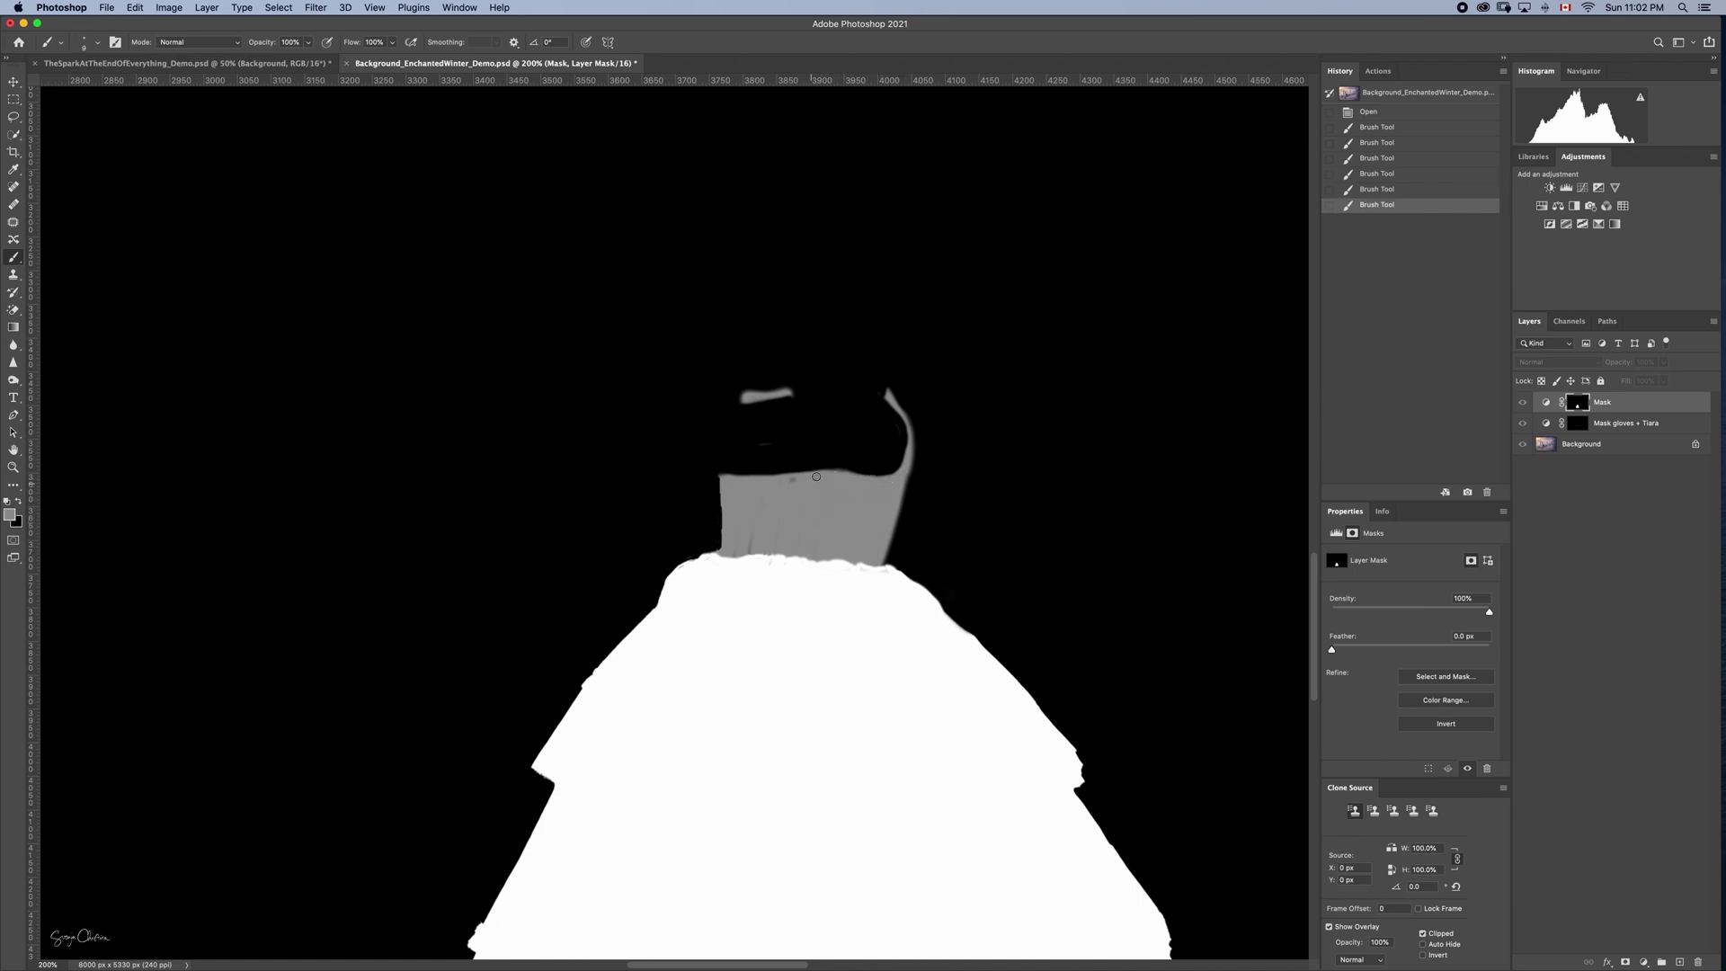
left_click_drag(813, 510, 809, 545)
mouse_move(793, 480)
left_mouse_down()
mouse_move(788, 530)
mouse_move(749, 549)
left_mouse_up()
mouse_move(739, 547)
left_mouse_down()
mouse_move(760, 522)
mouse_move(836, 539)
mouse_move(813, 547)
mouse_move(850, 578)
mouse_move(832, 569)
left_mouse_up()
key("x")
key("d")
mouse_move(784, 565)
left_mouse_down()
mouse_move(767, 567)
mouse_move(795, 565)
left_mouse_up()
mouse_move(809, 566)
left_mouse_down()
mouse_move(859, 570)
mouse_move(796, 503)
left_mouse_up()
scroll(794, 575, "down", 5)
left_click_drag(795, 504, 794, 470)
scroll(794, 470, "up", 5)
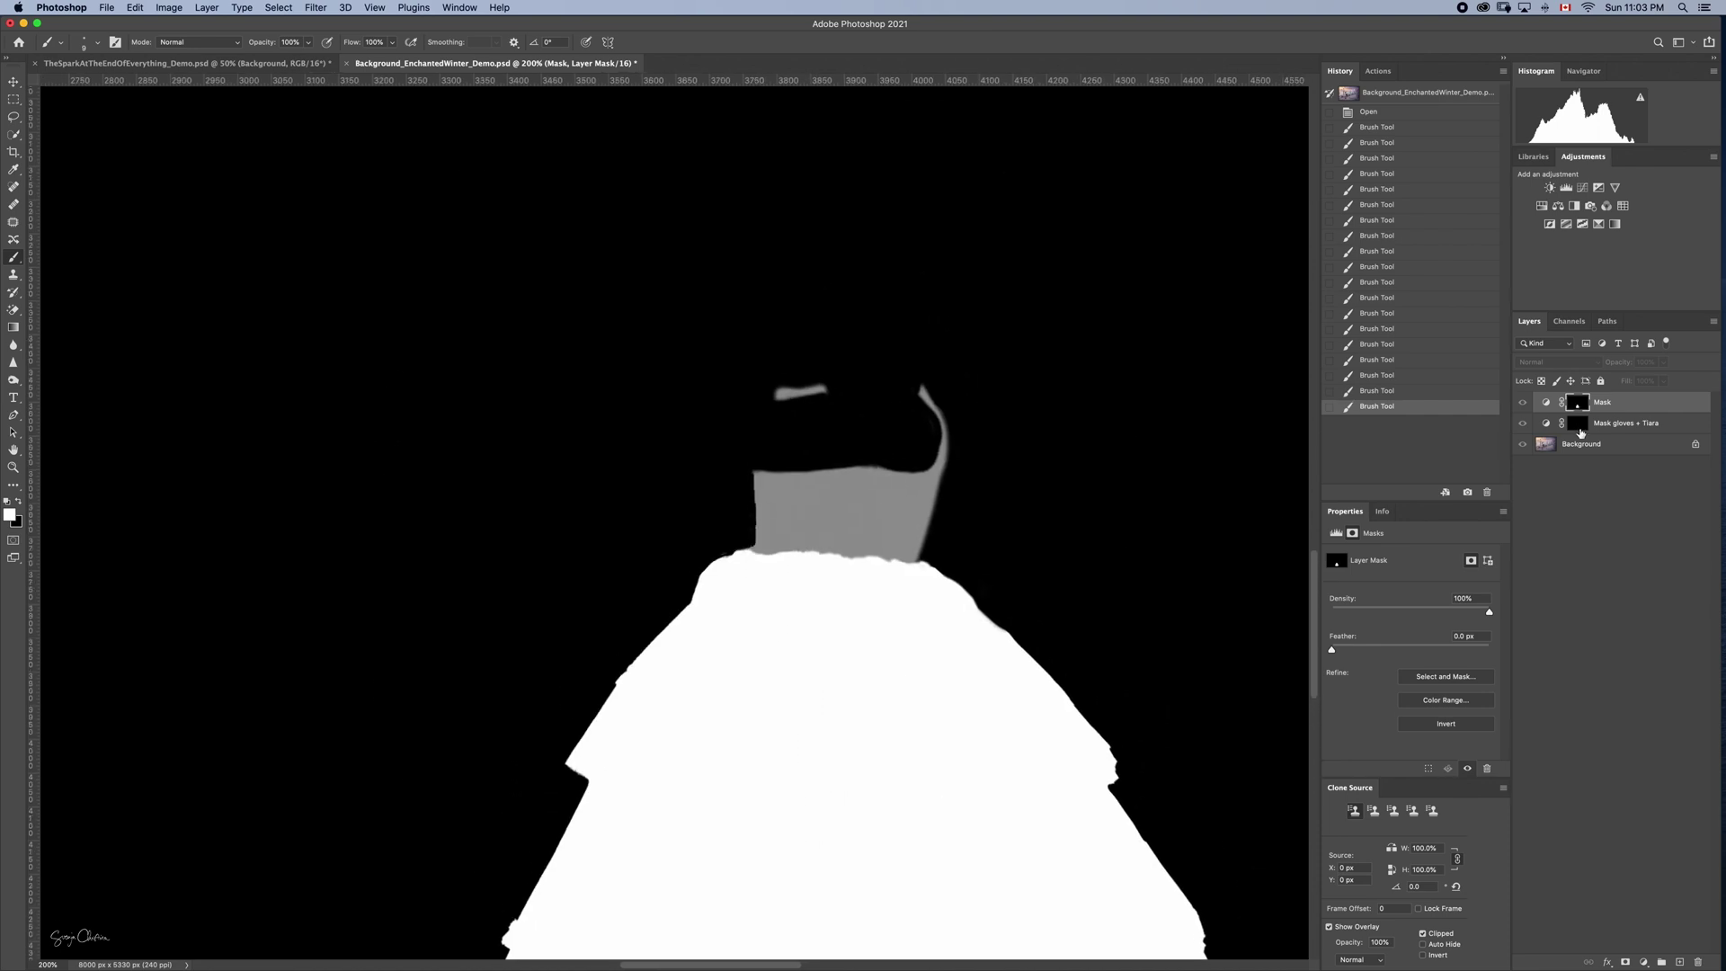
Inspect the Mask gloves + Tiara layer's mask on its own and as a red overlay, and return to the normal image view
left_click(1579, 426, "alt")
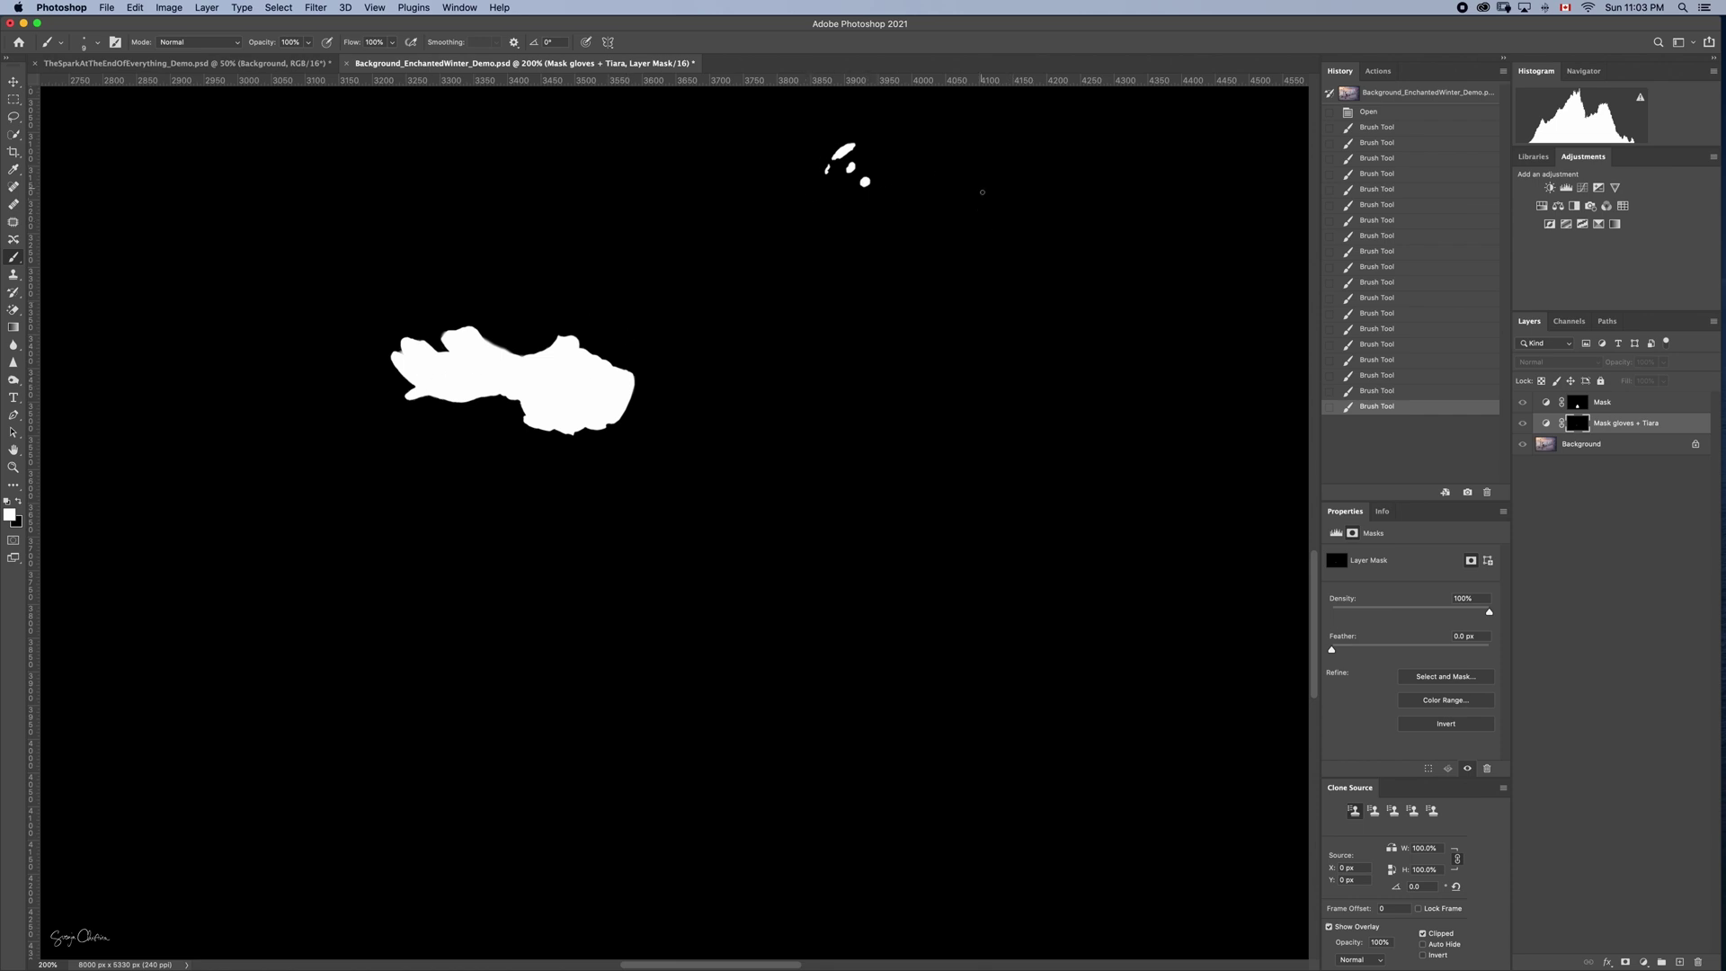
key("backslash")
key("x")
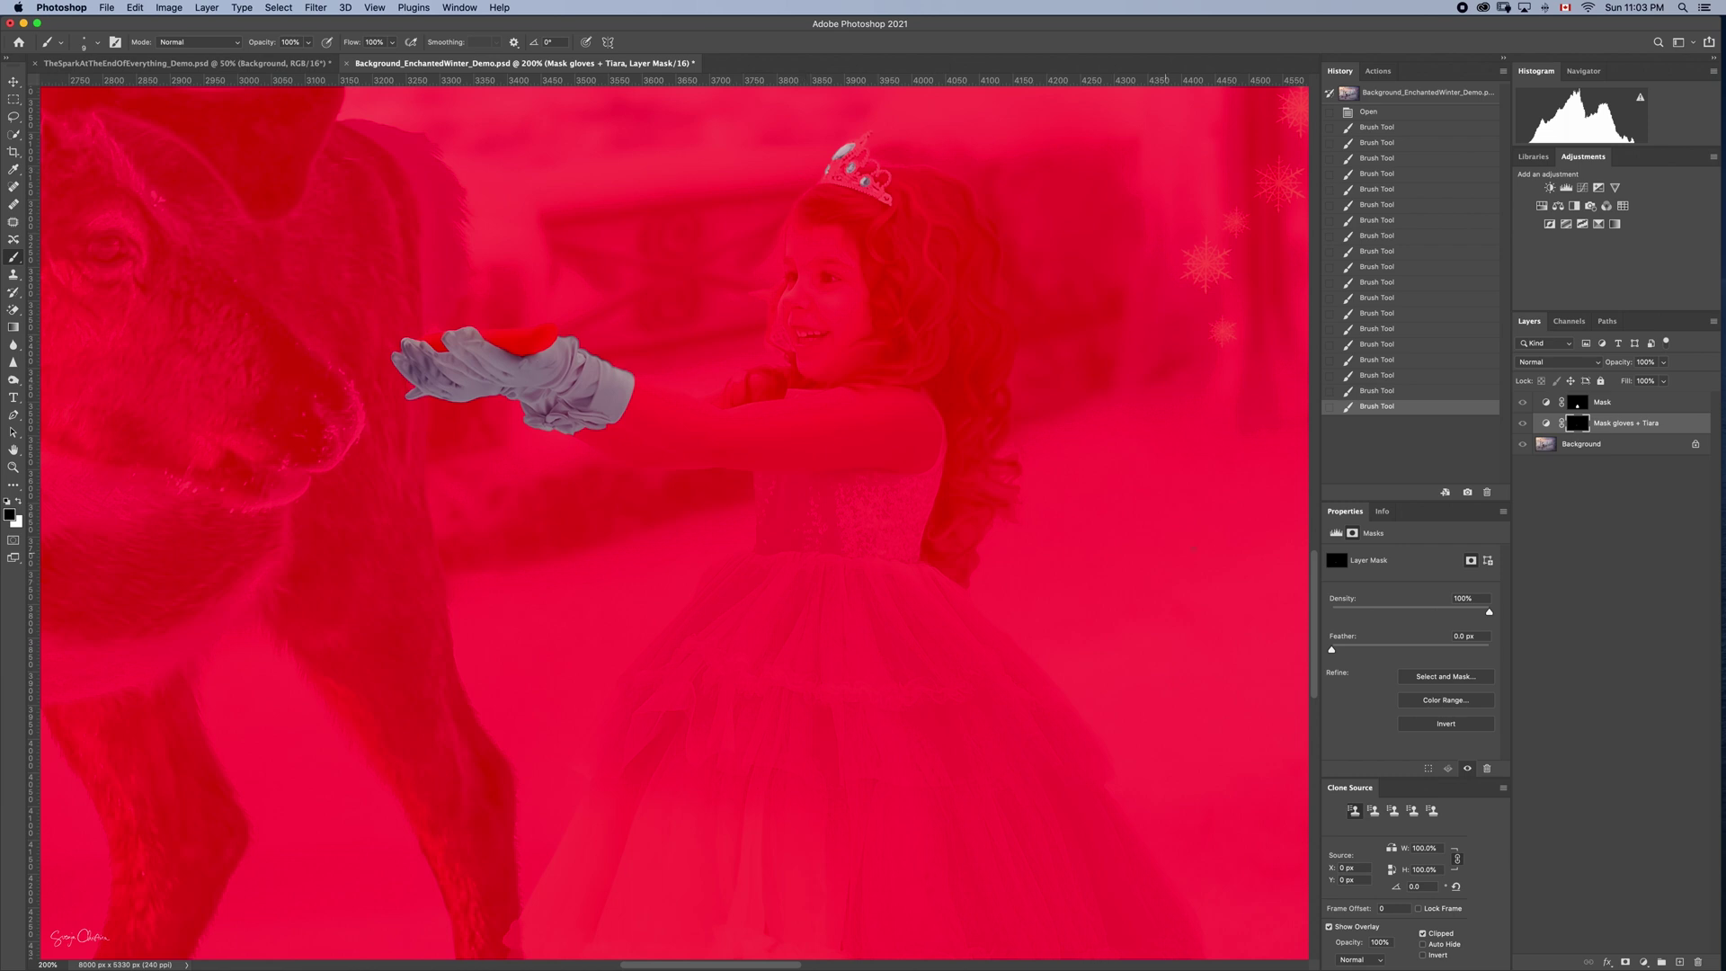
key("backslash")
key("x")
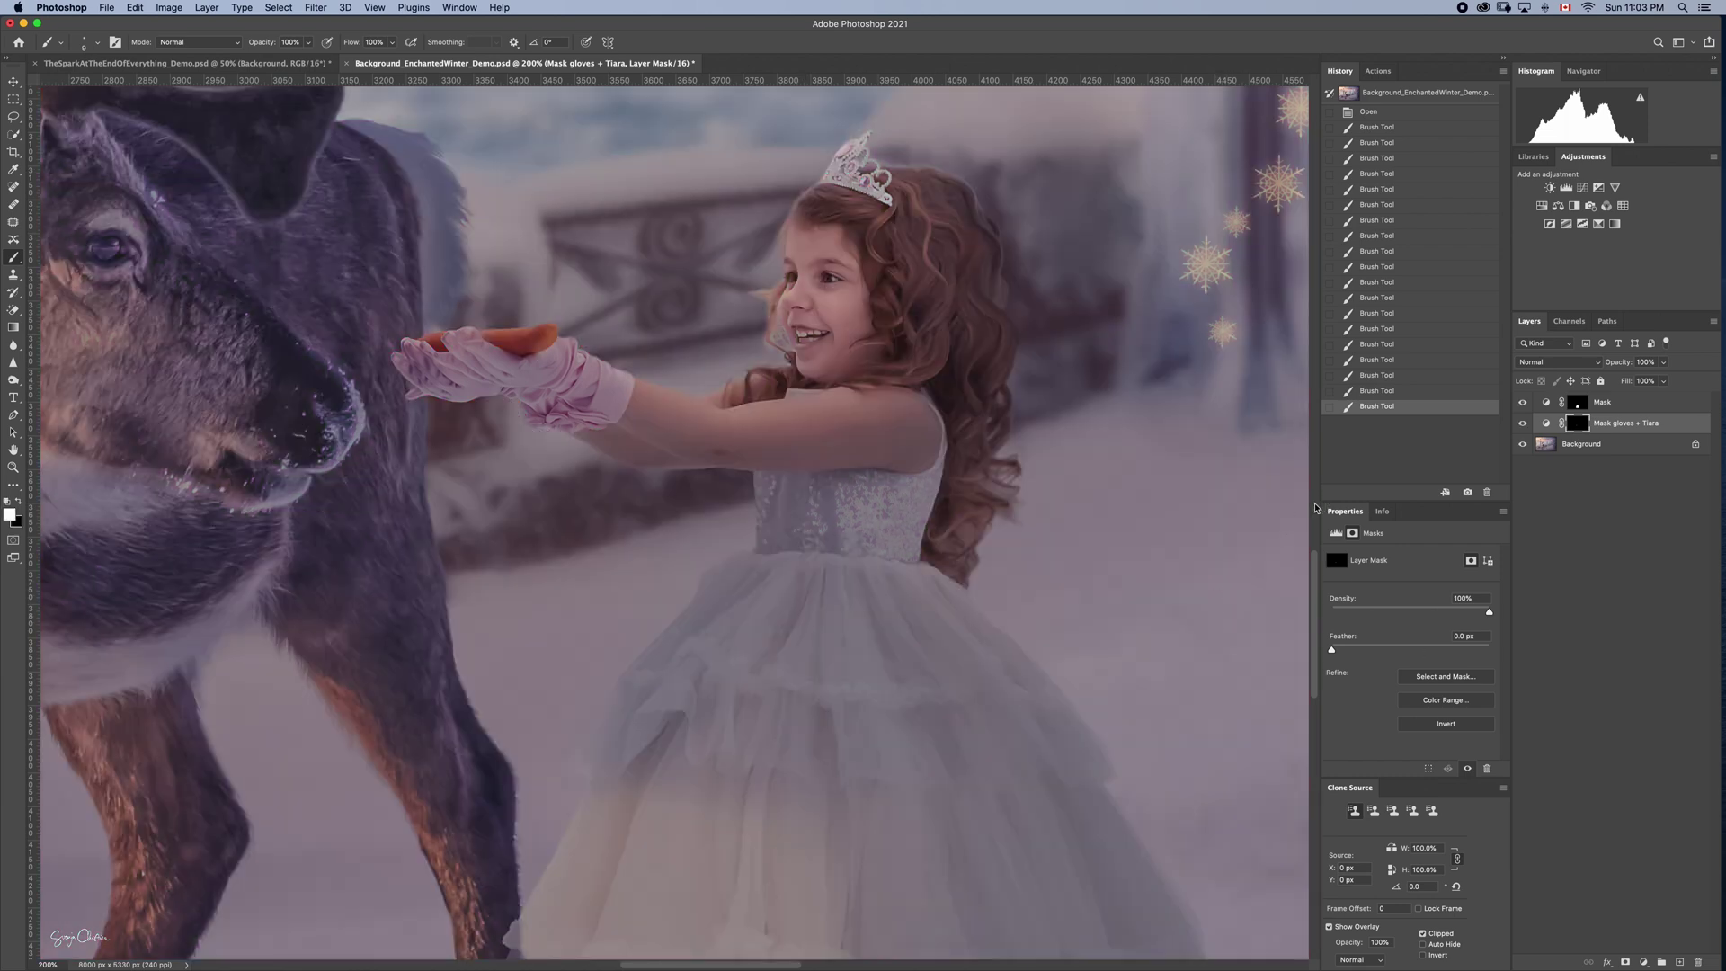
scroll(940, 620, "down", 5)
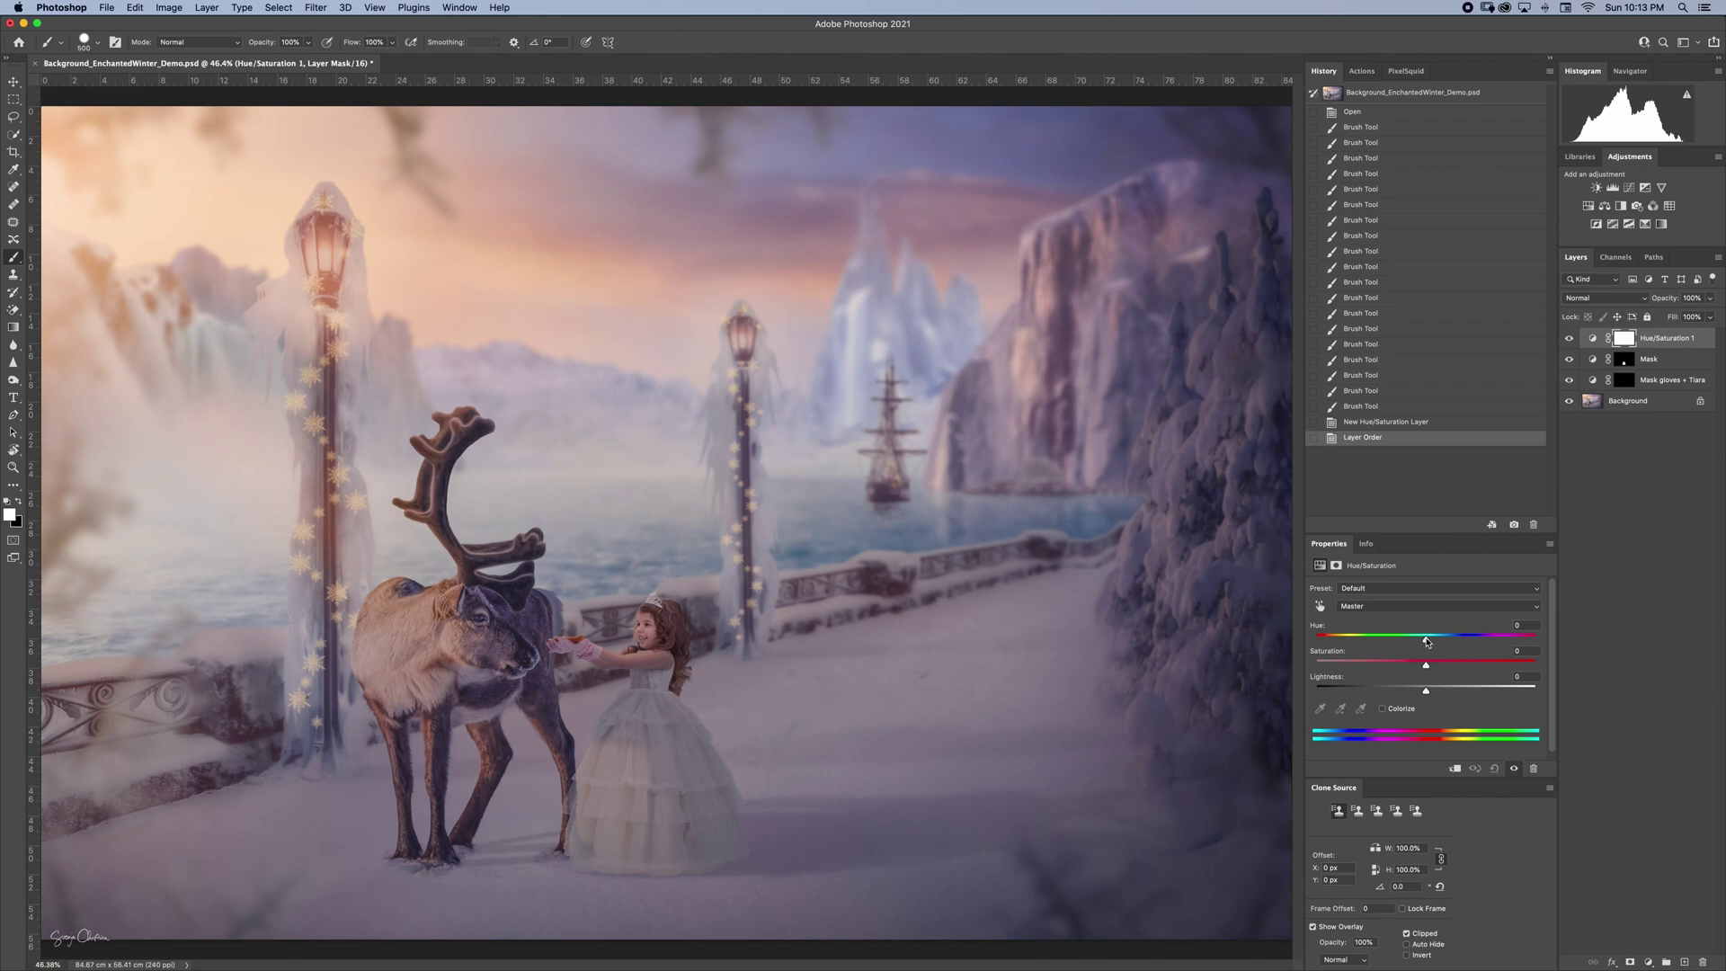
Try the Master hue of the Hue/Saturation 1 layer at -36 and return it to 0
mouse_move(1427, 642)
left_mouse_down()
mouse_move(1569, 639)
mouse_move(1299, 655)
mouse_move(1411, 647)
left_mouse_up()
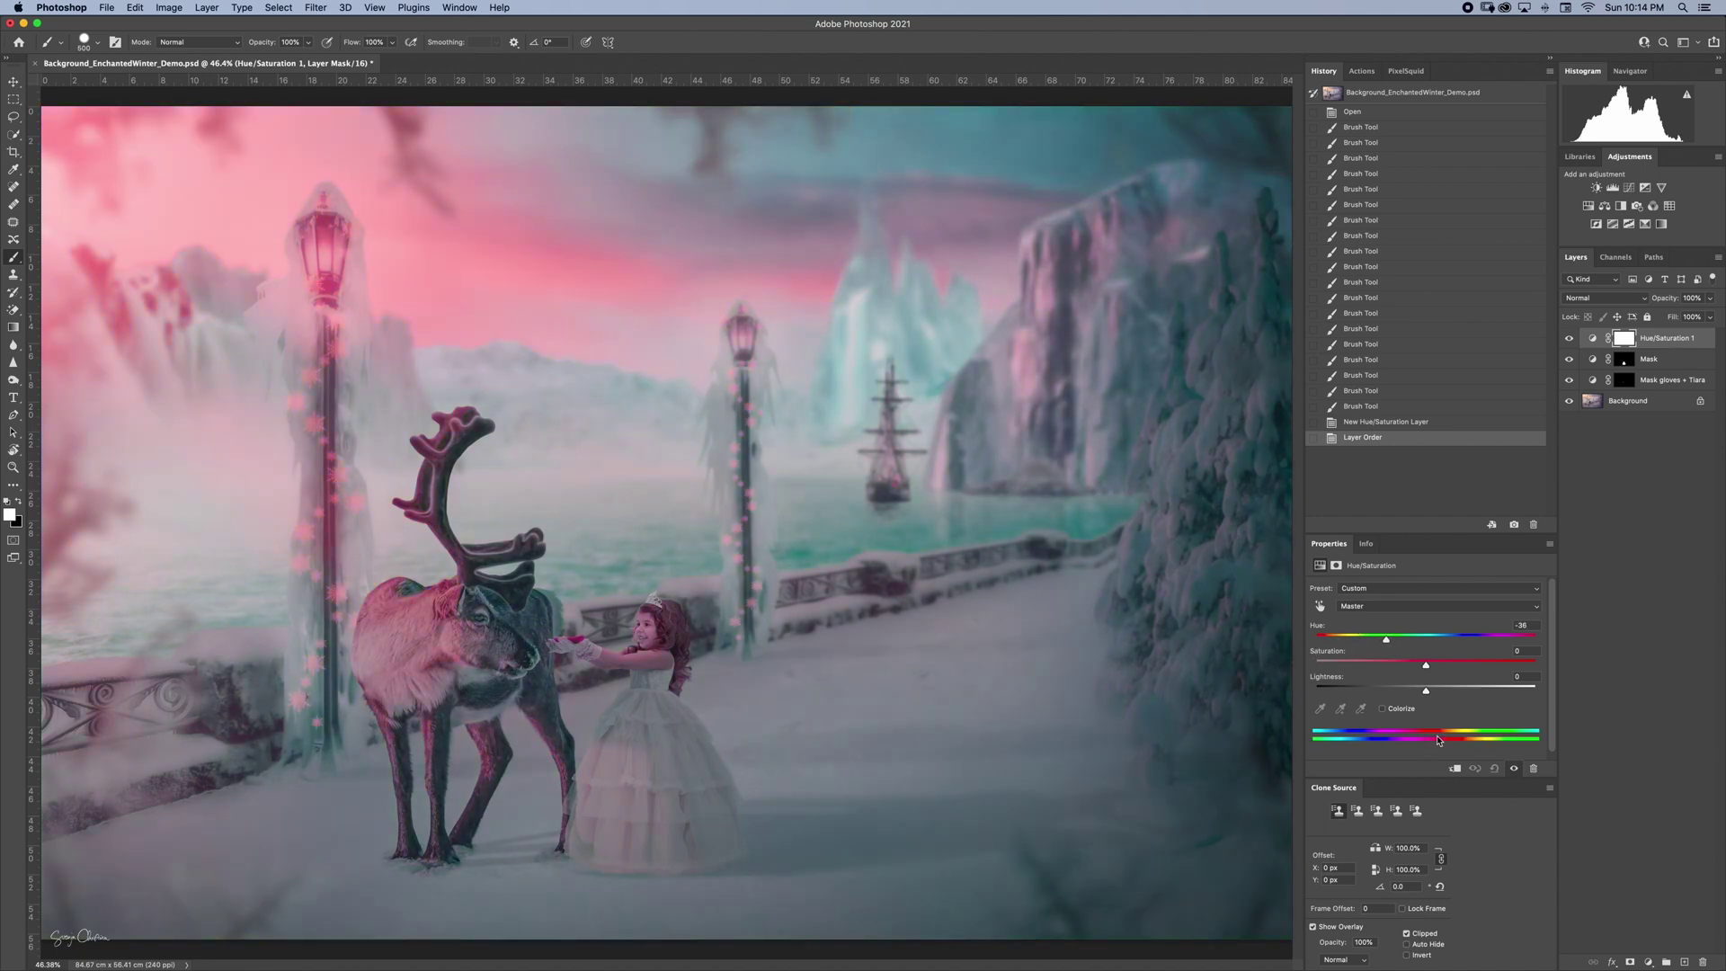
left_click_drag(1386, 641, 1421, 649)
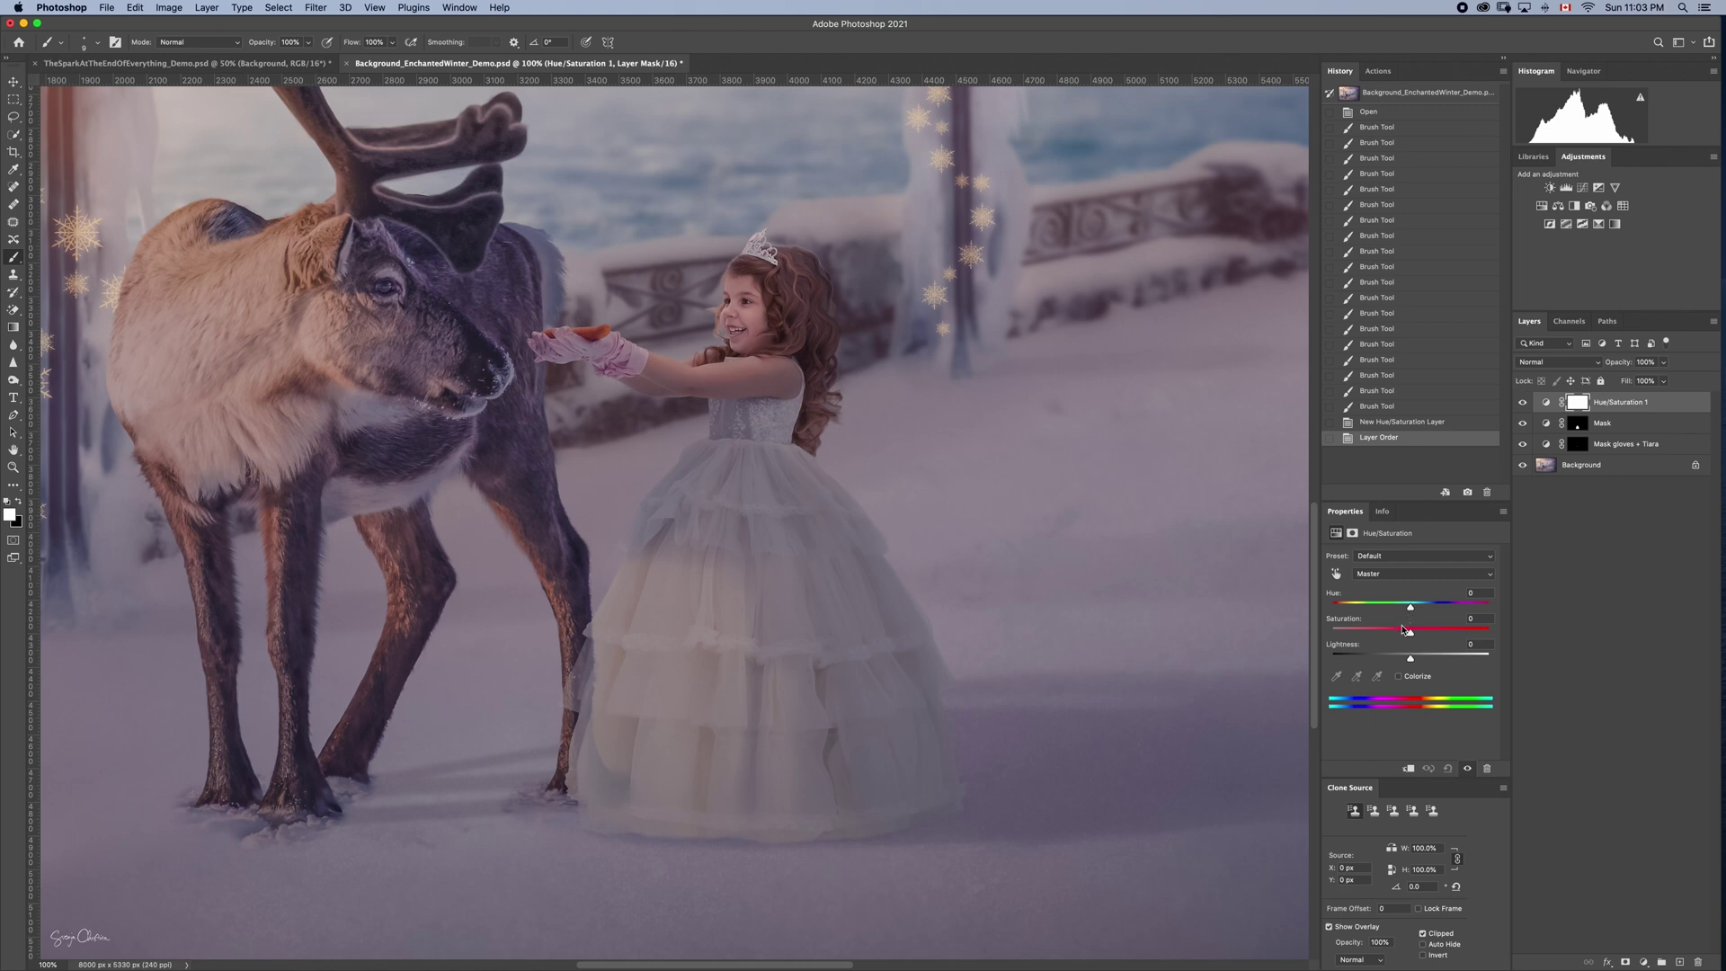
mouse_move(1410, 605)
left_mouse_down()
mouse_move(1394, 605)
mouse_move(1411, 605)
left_mouse_up()
Try the Master saturation at +100 before setting it back to 0, and try the lightness toward both extremes
left_click_drag(1409, 633, 1519, 629)
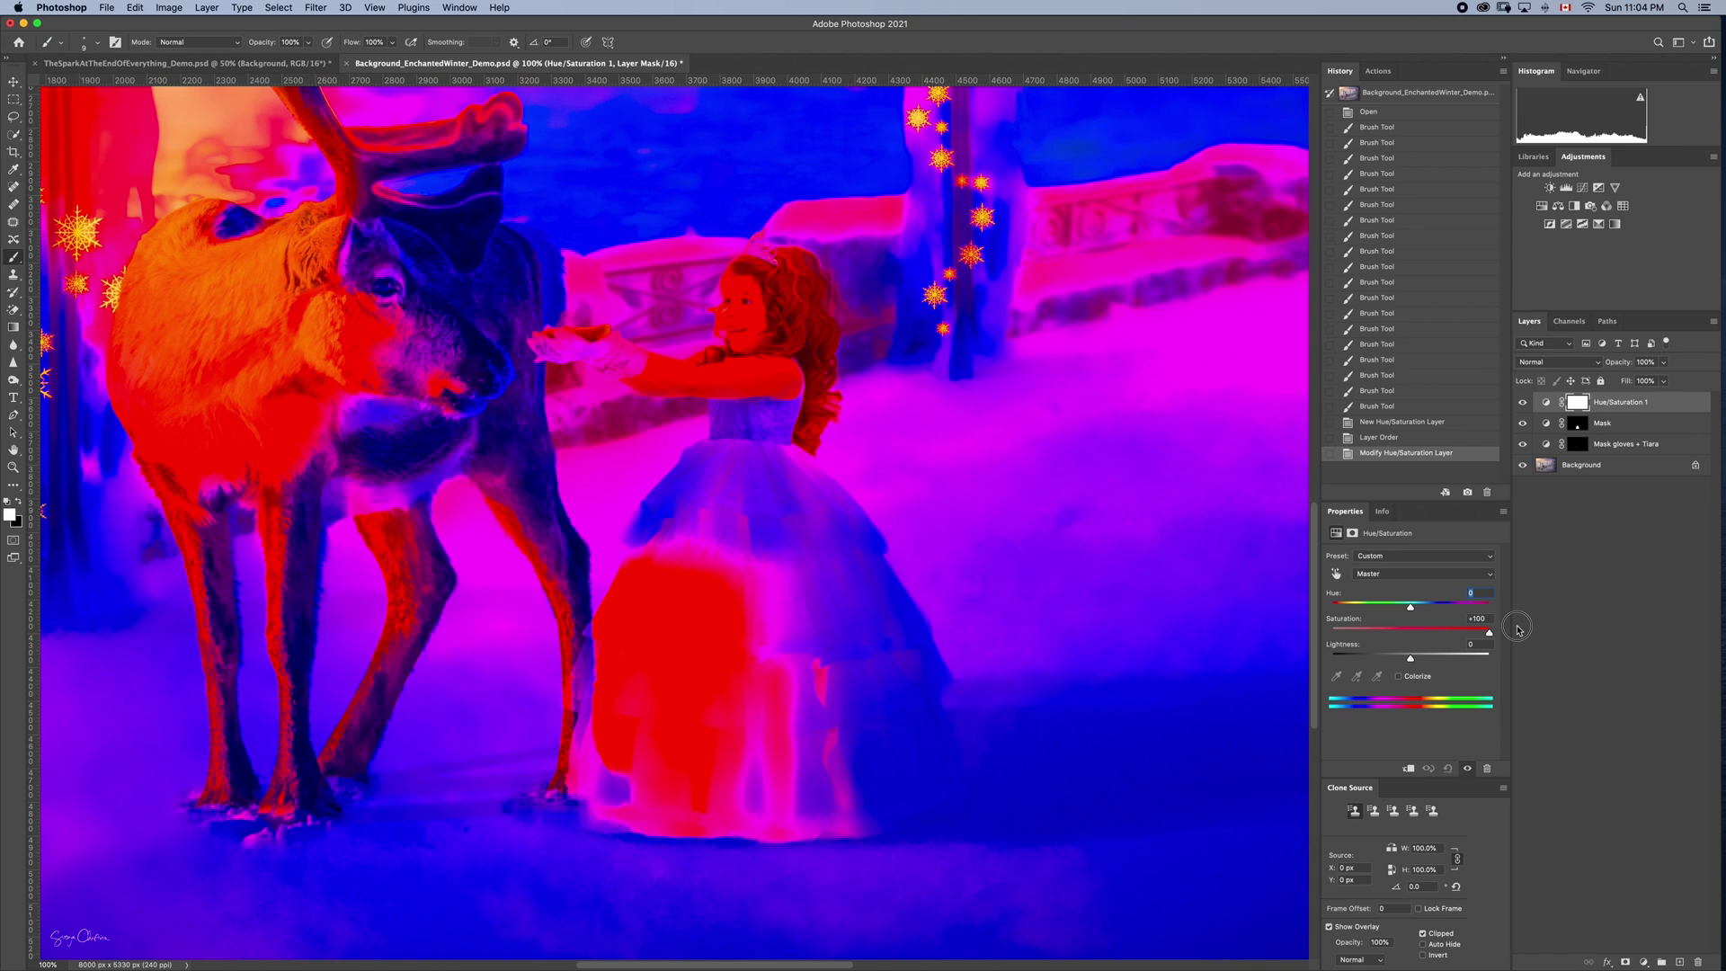
left_click_drag(1519, 630, 1413, 631)
left_click(1486, 618)
type("0")
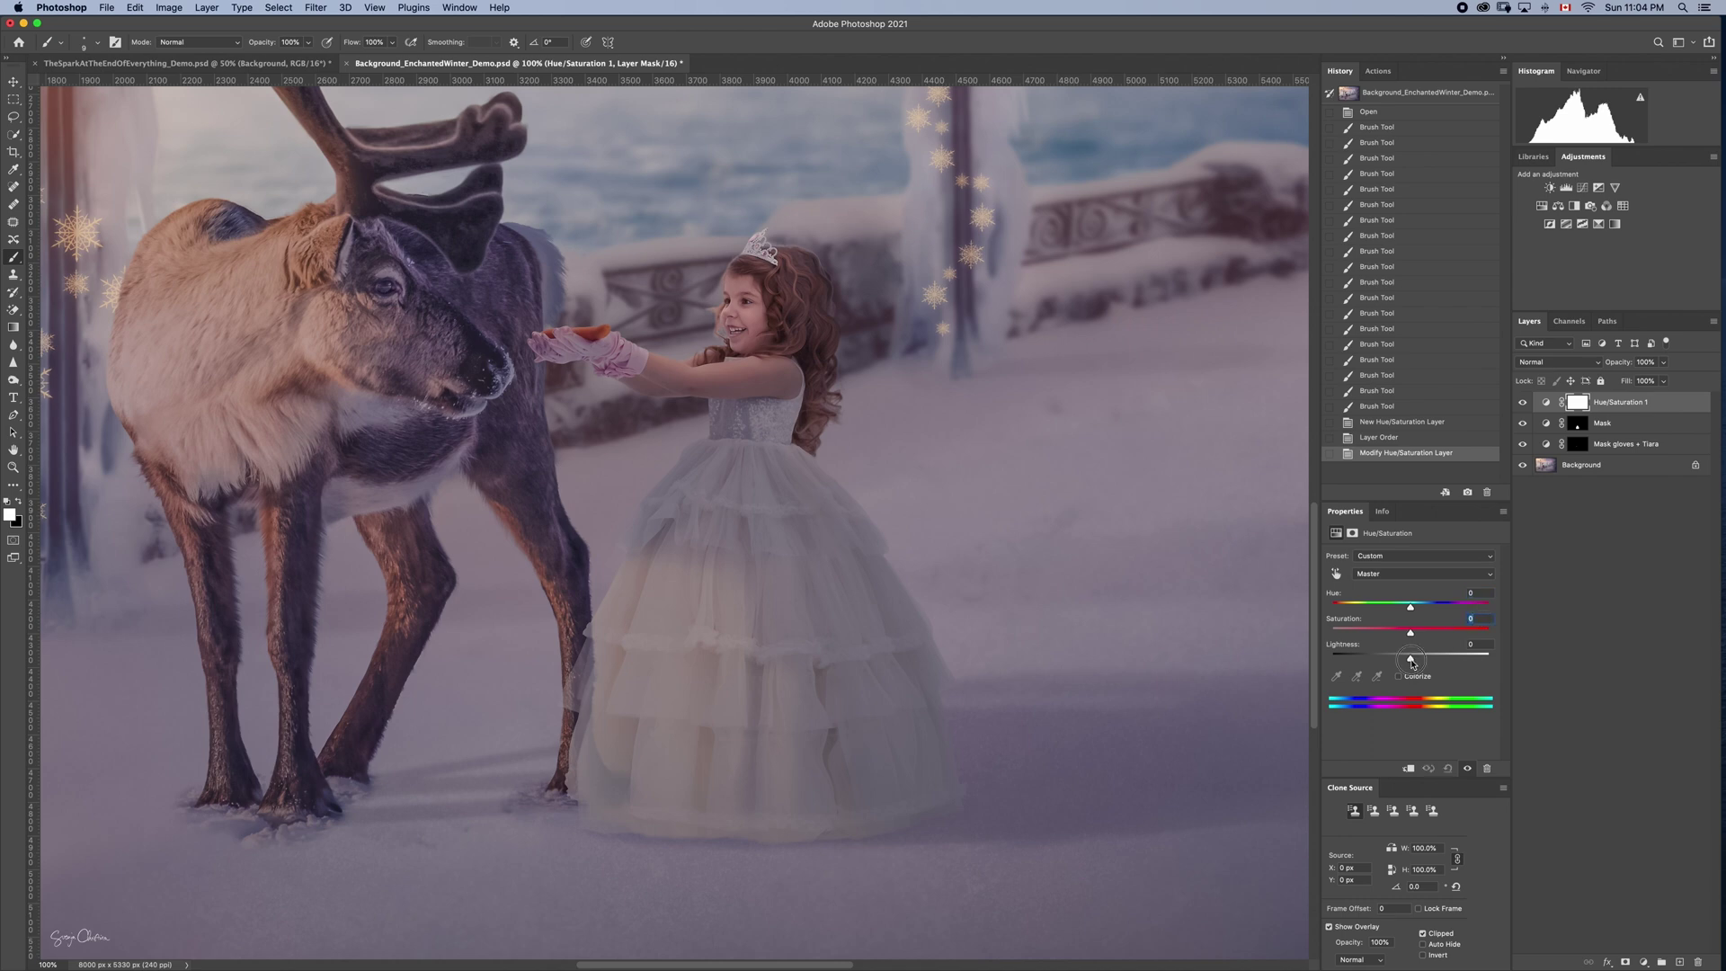
left_click_drag(1411, 661, 1524, 659)
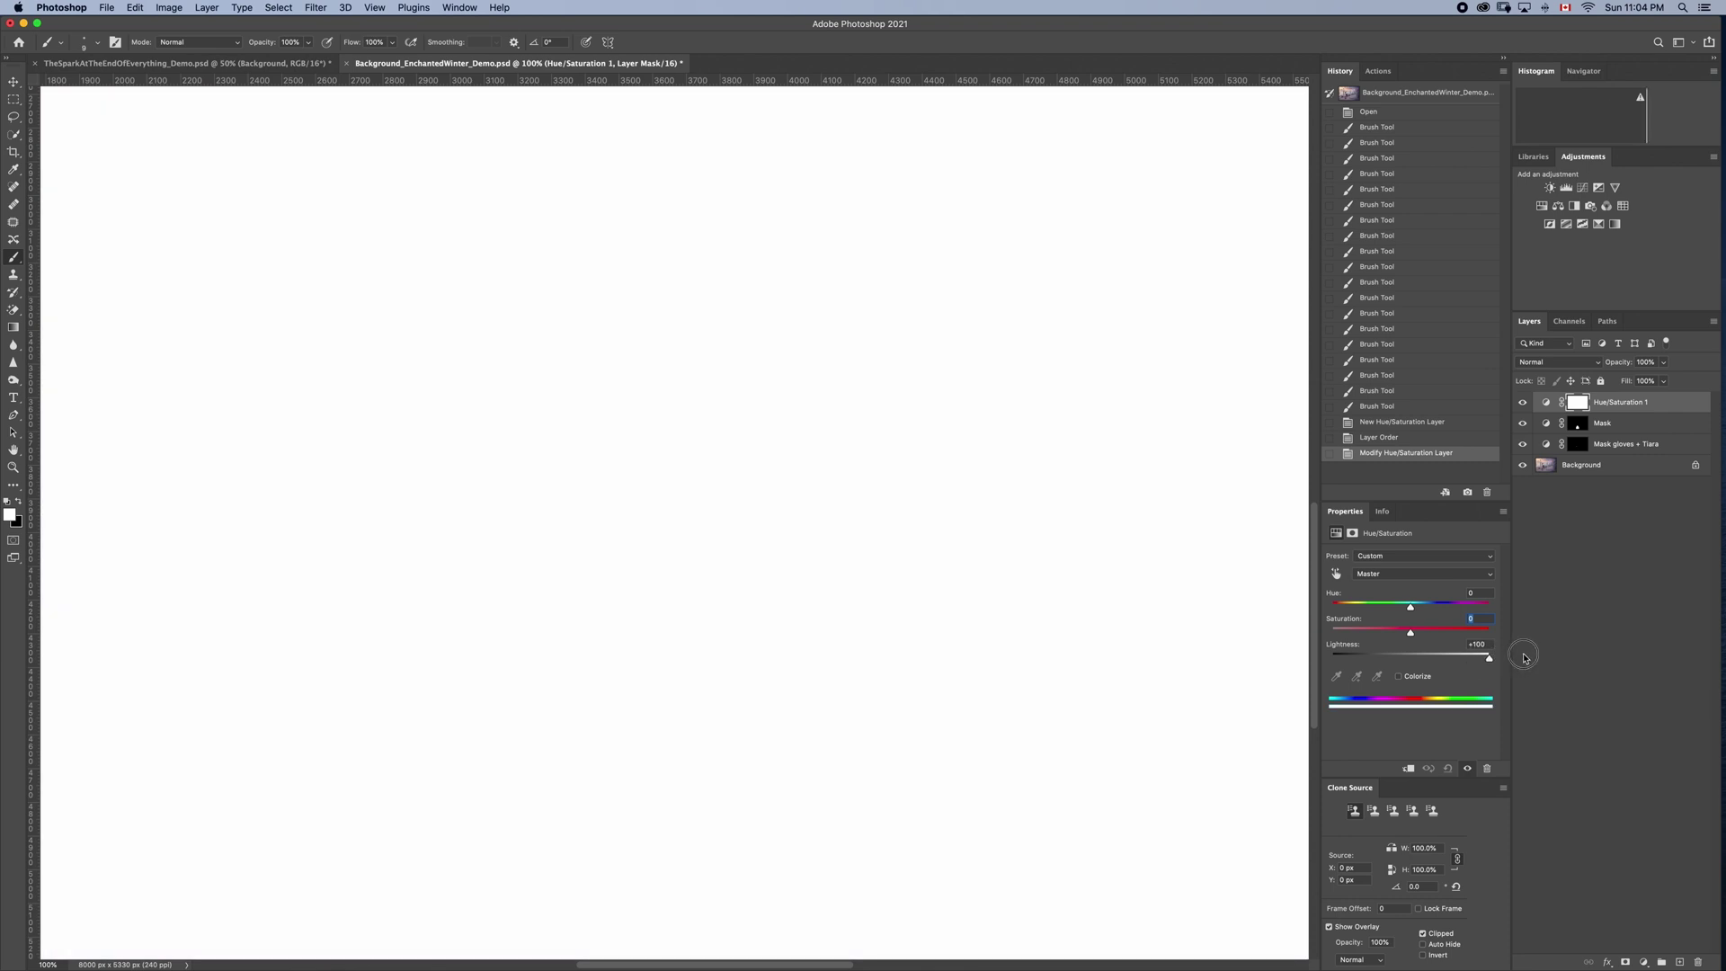
left_click_drag(1360, 656, 1258, 647)
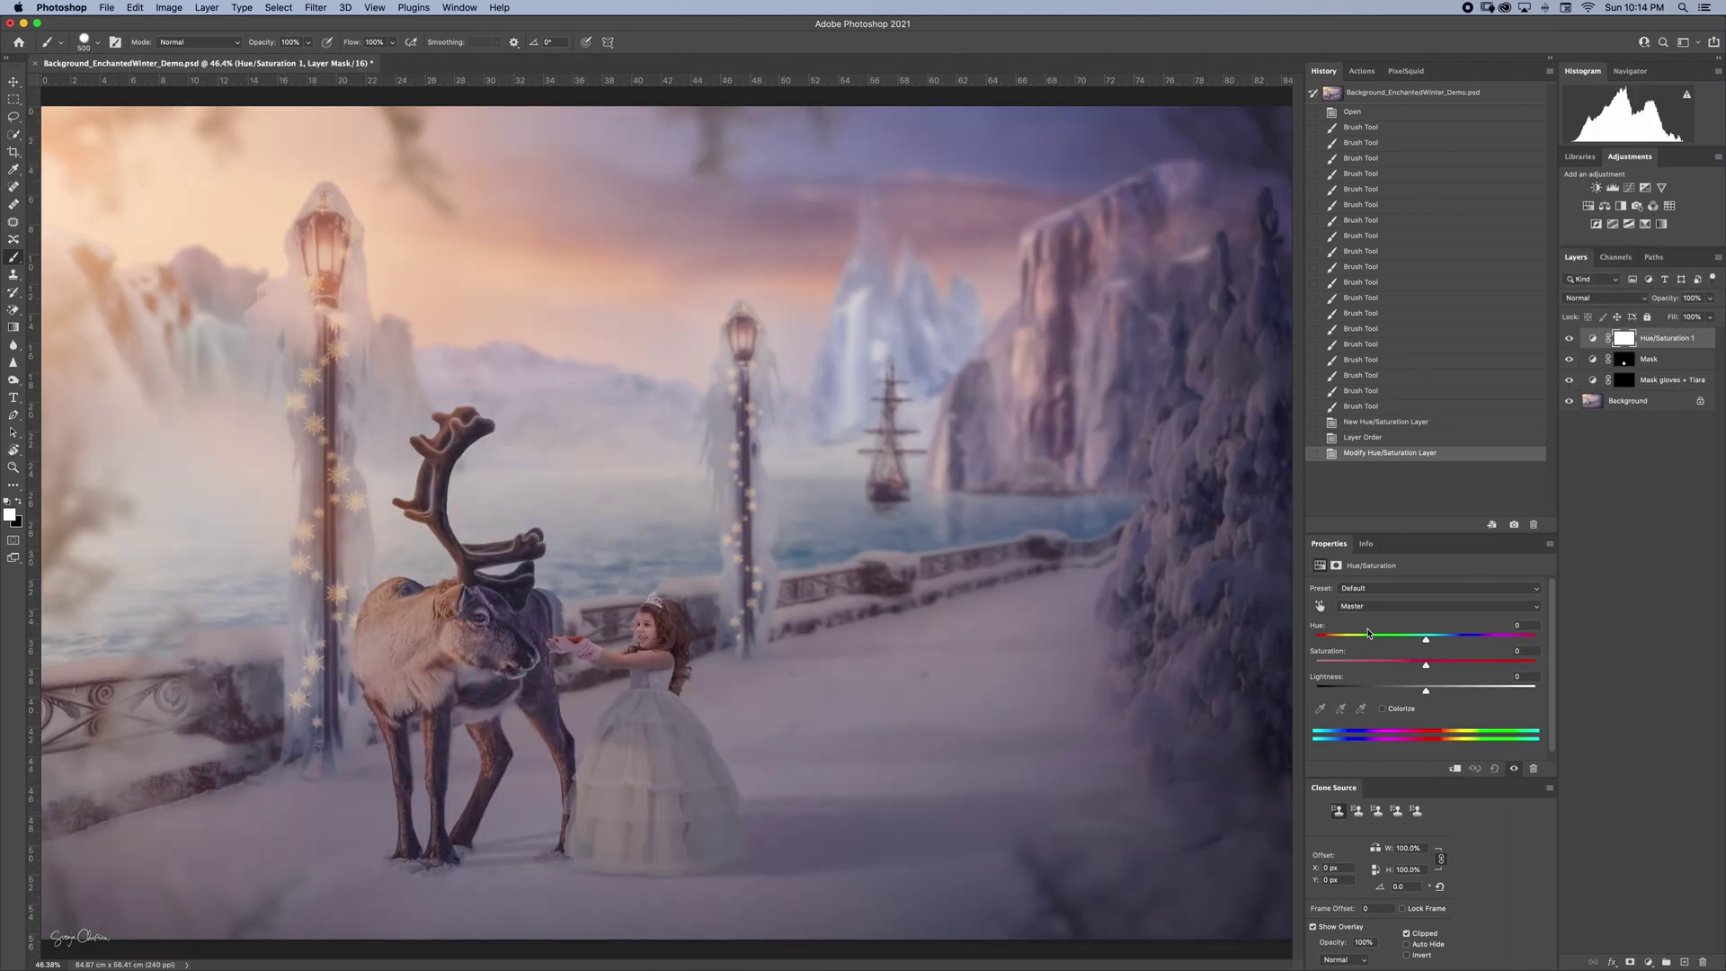
Target the Blues range of the Hue/Saturation adjustment by sampling the shaded snow on the path
left_click(1537, 607)
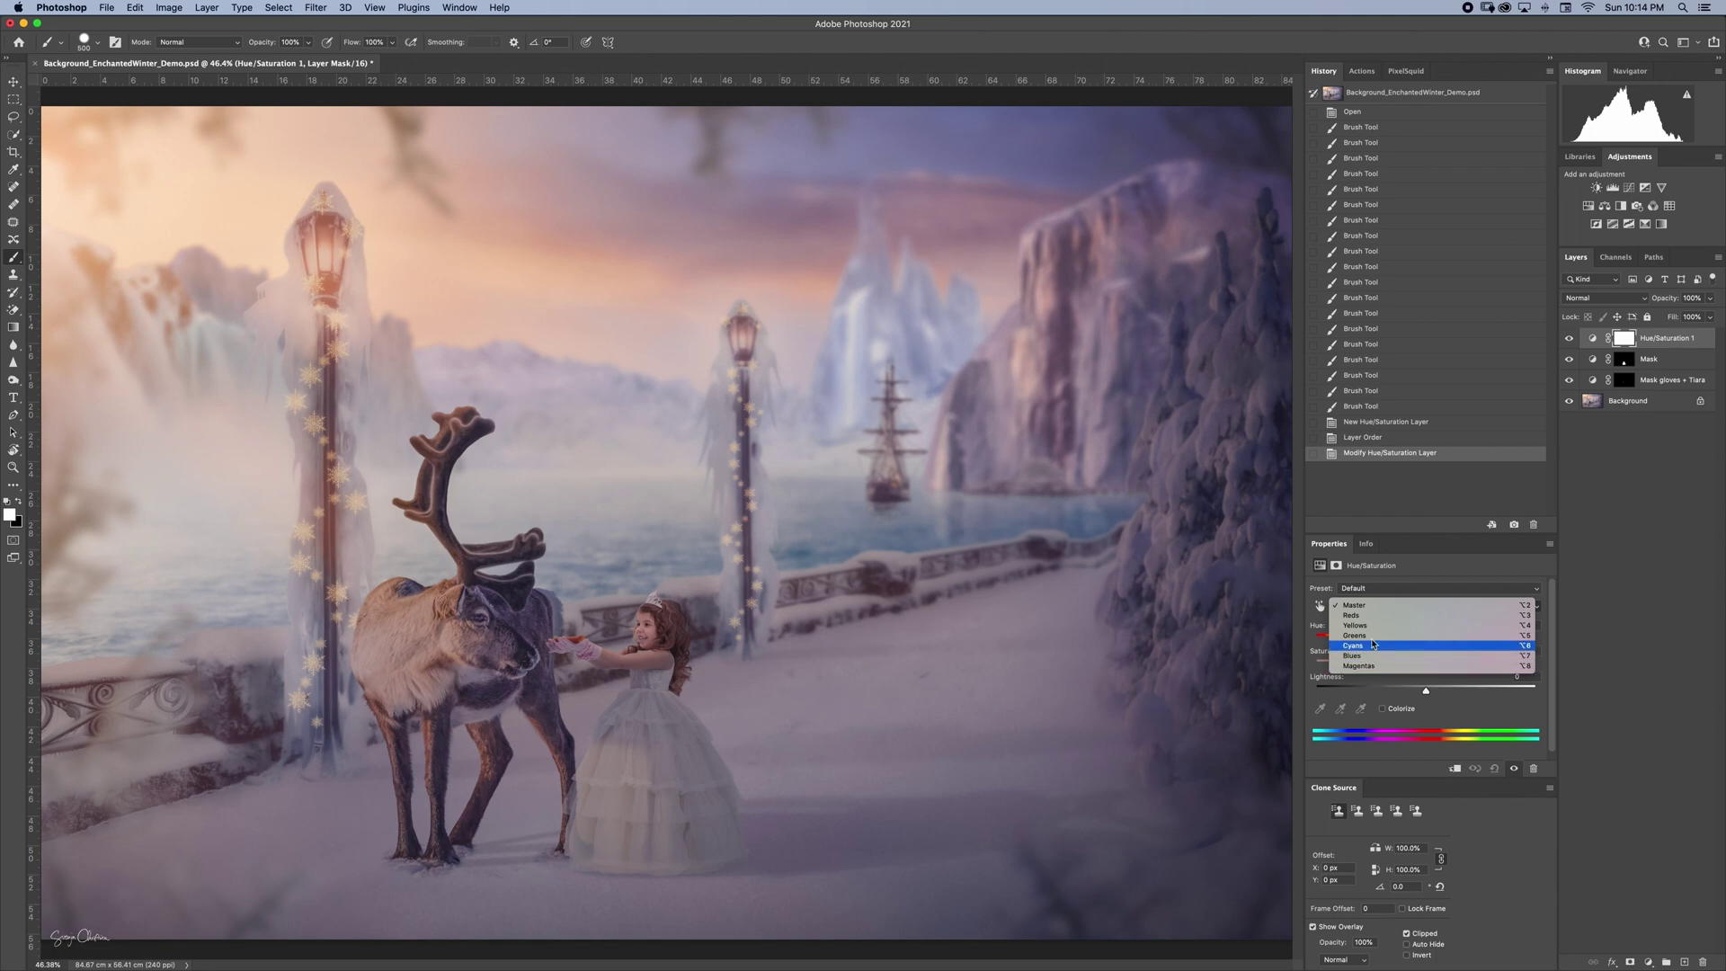
left_click(1370, 610)
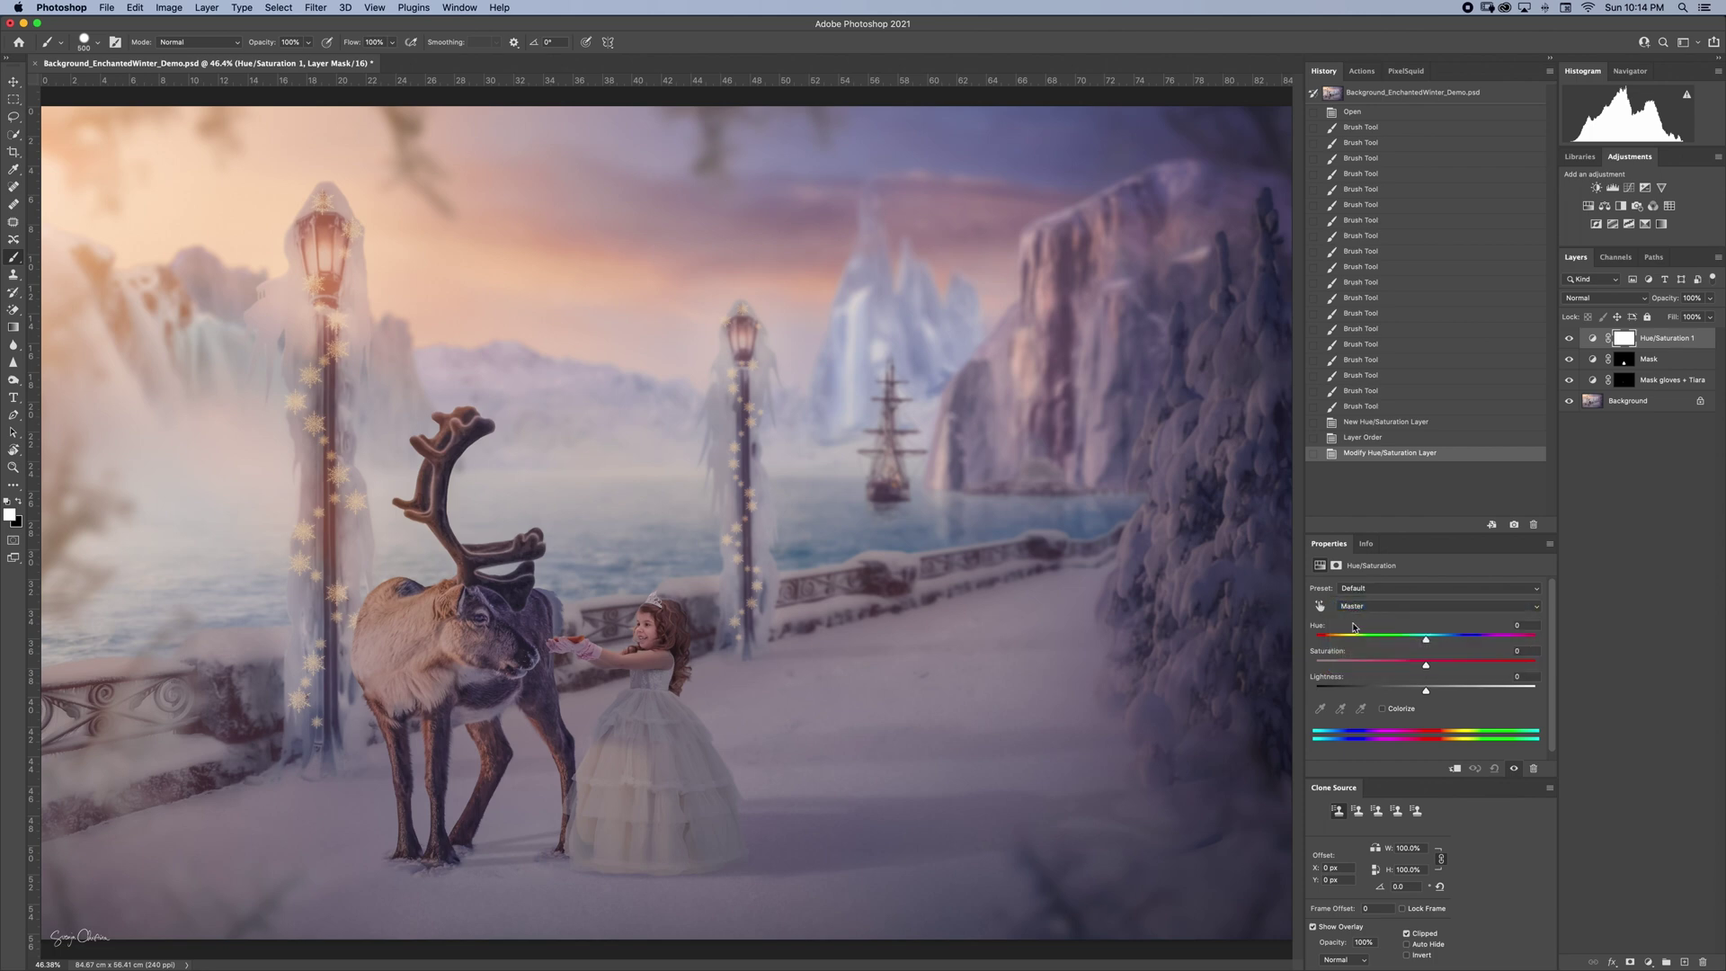
left_click(1320, 608)
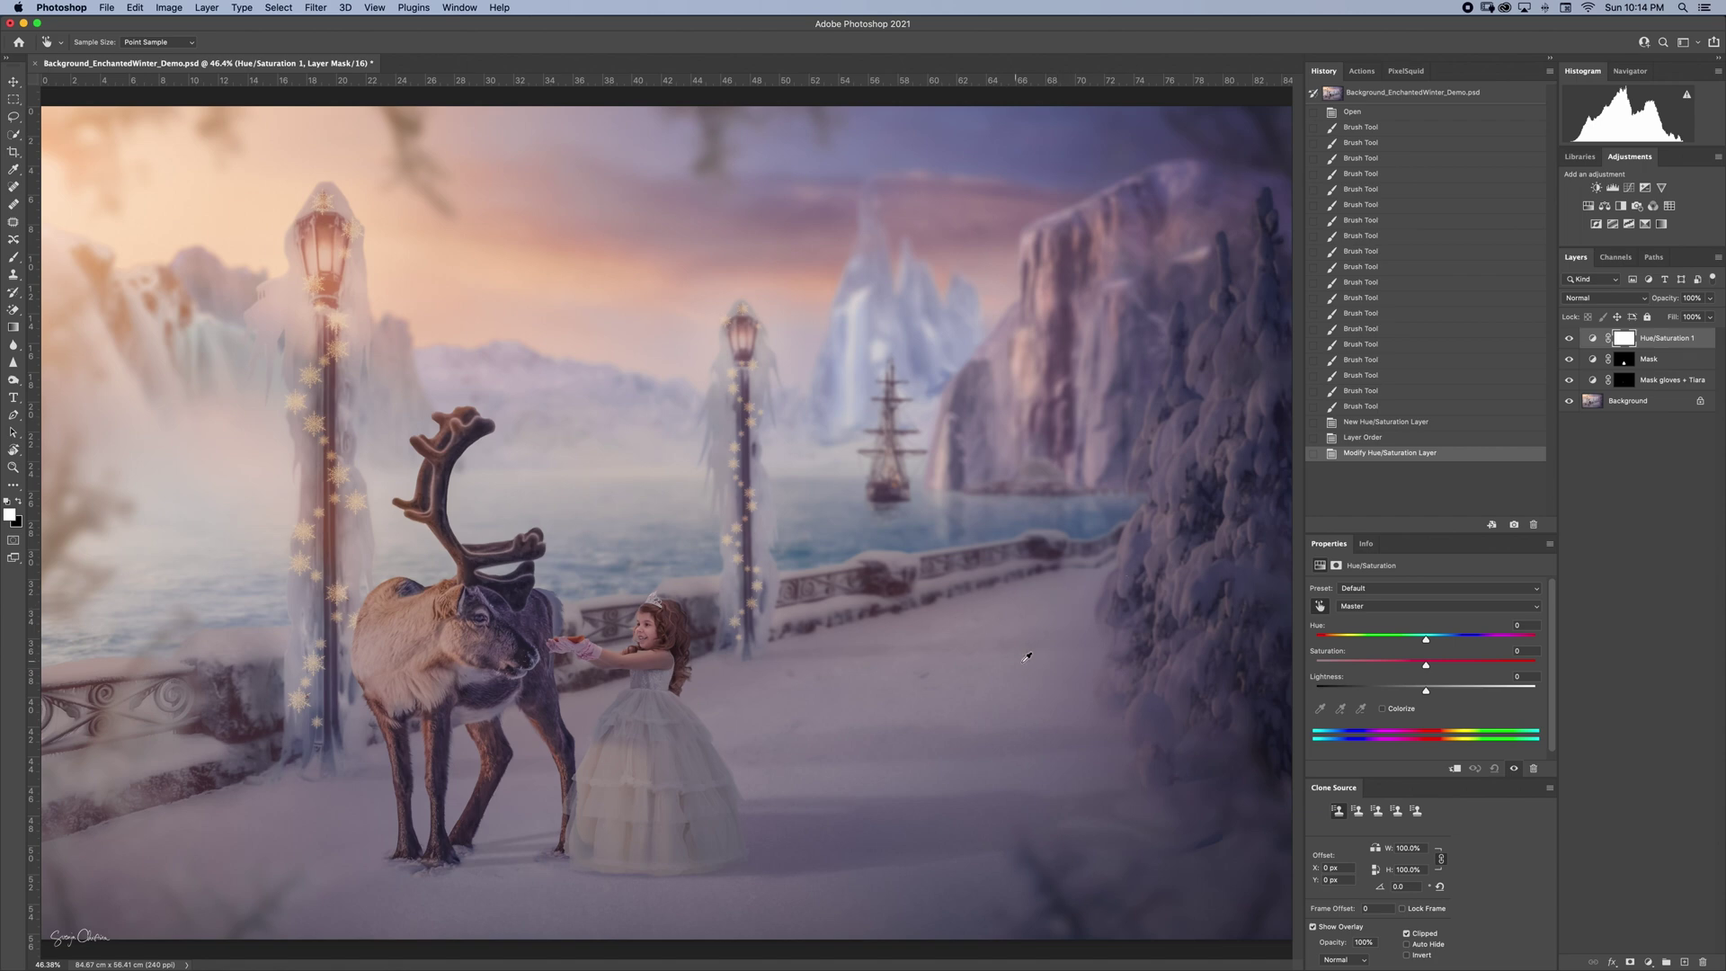
left_click(1113, 730)
Try the Blues range at hue -108, saturation -33 and lightness -100, and reset the adjustment
left_click_drag(1428, 641, 1292, 663)
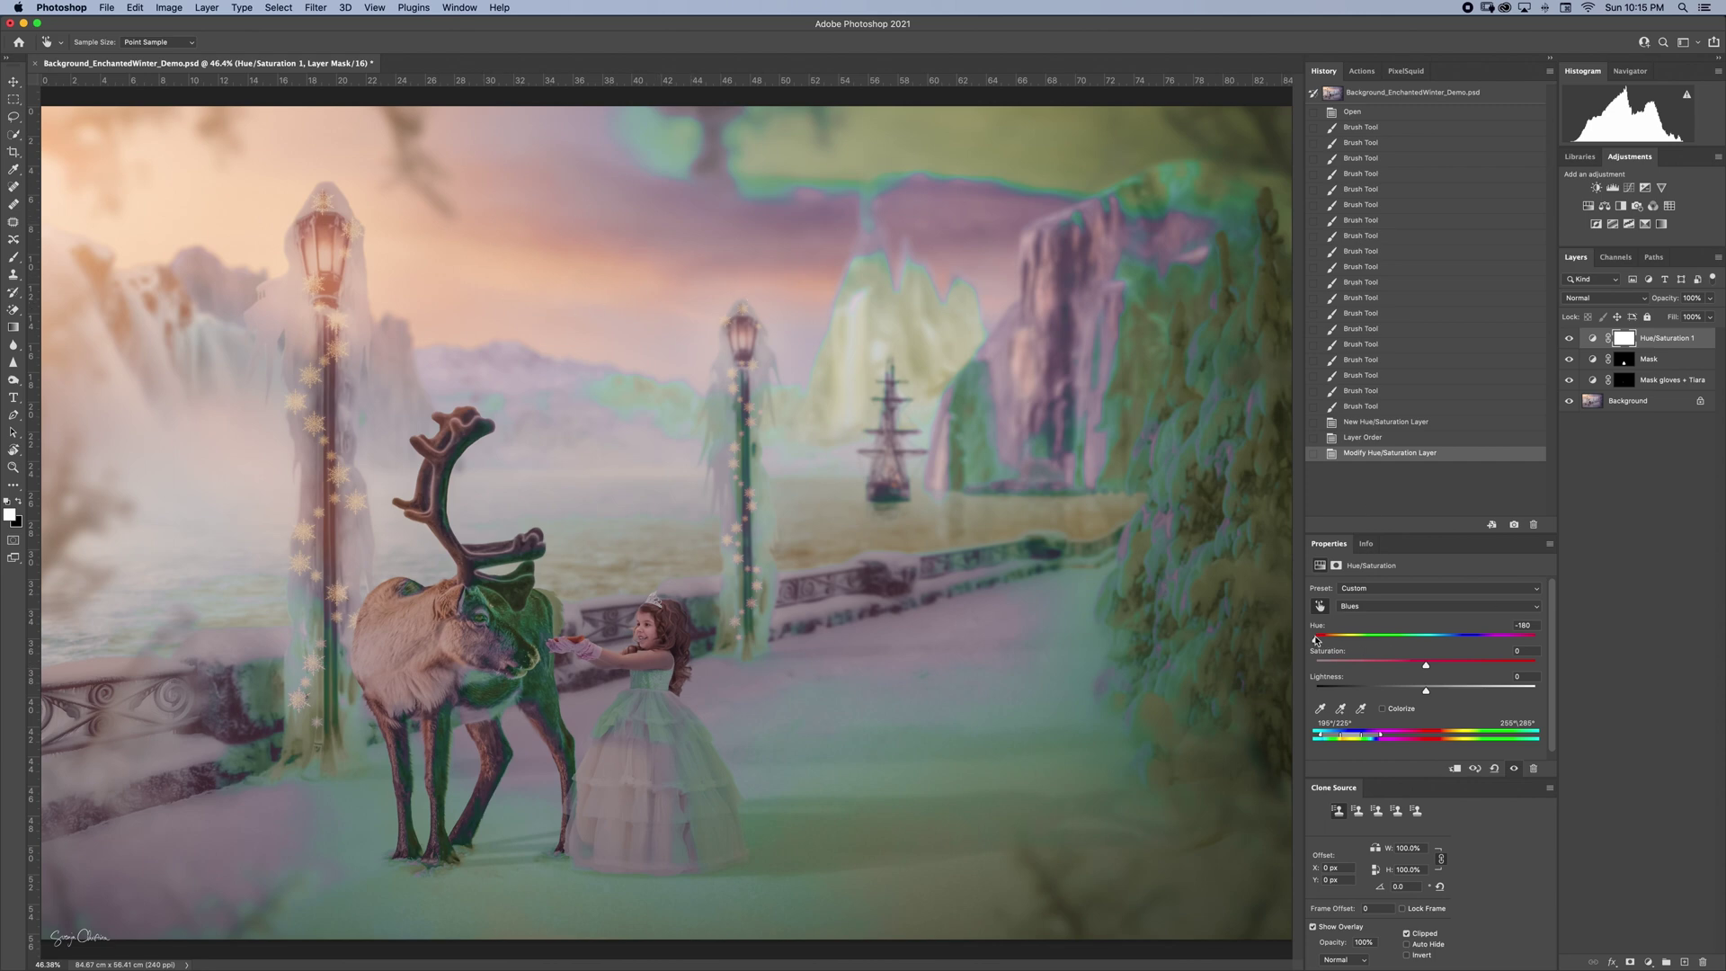
left_click_drag(1215, 735, 1185, 758)
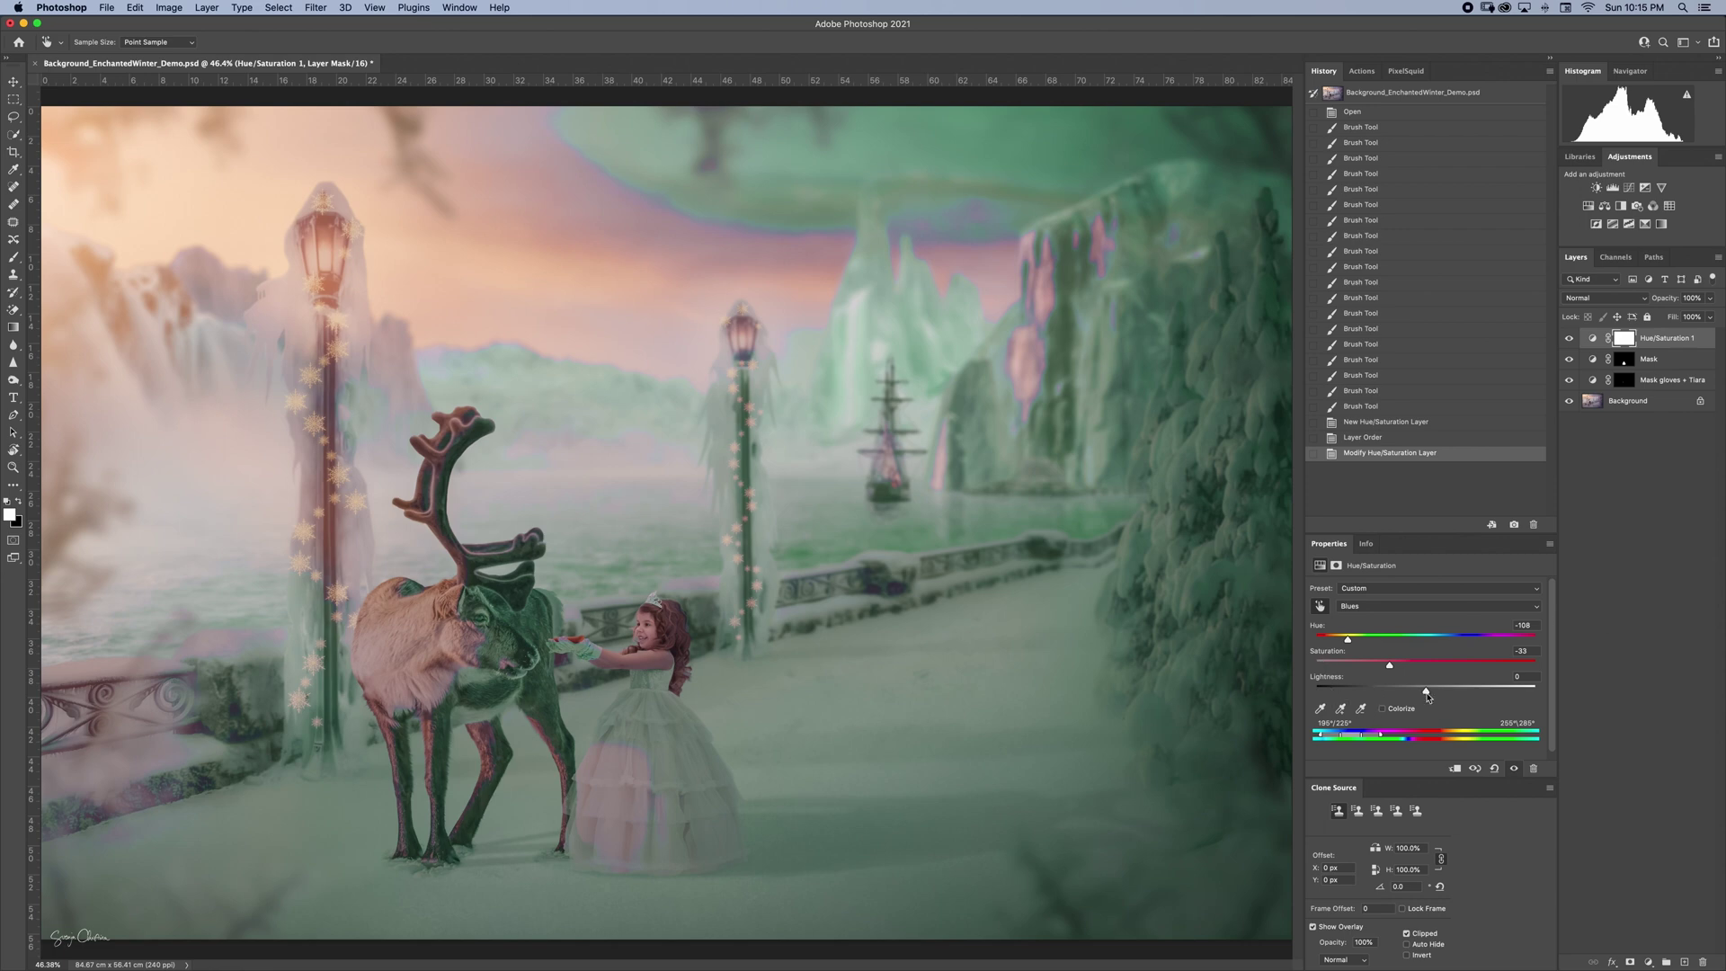
left_click_drag(1425, 690, 1298, 722)
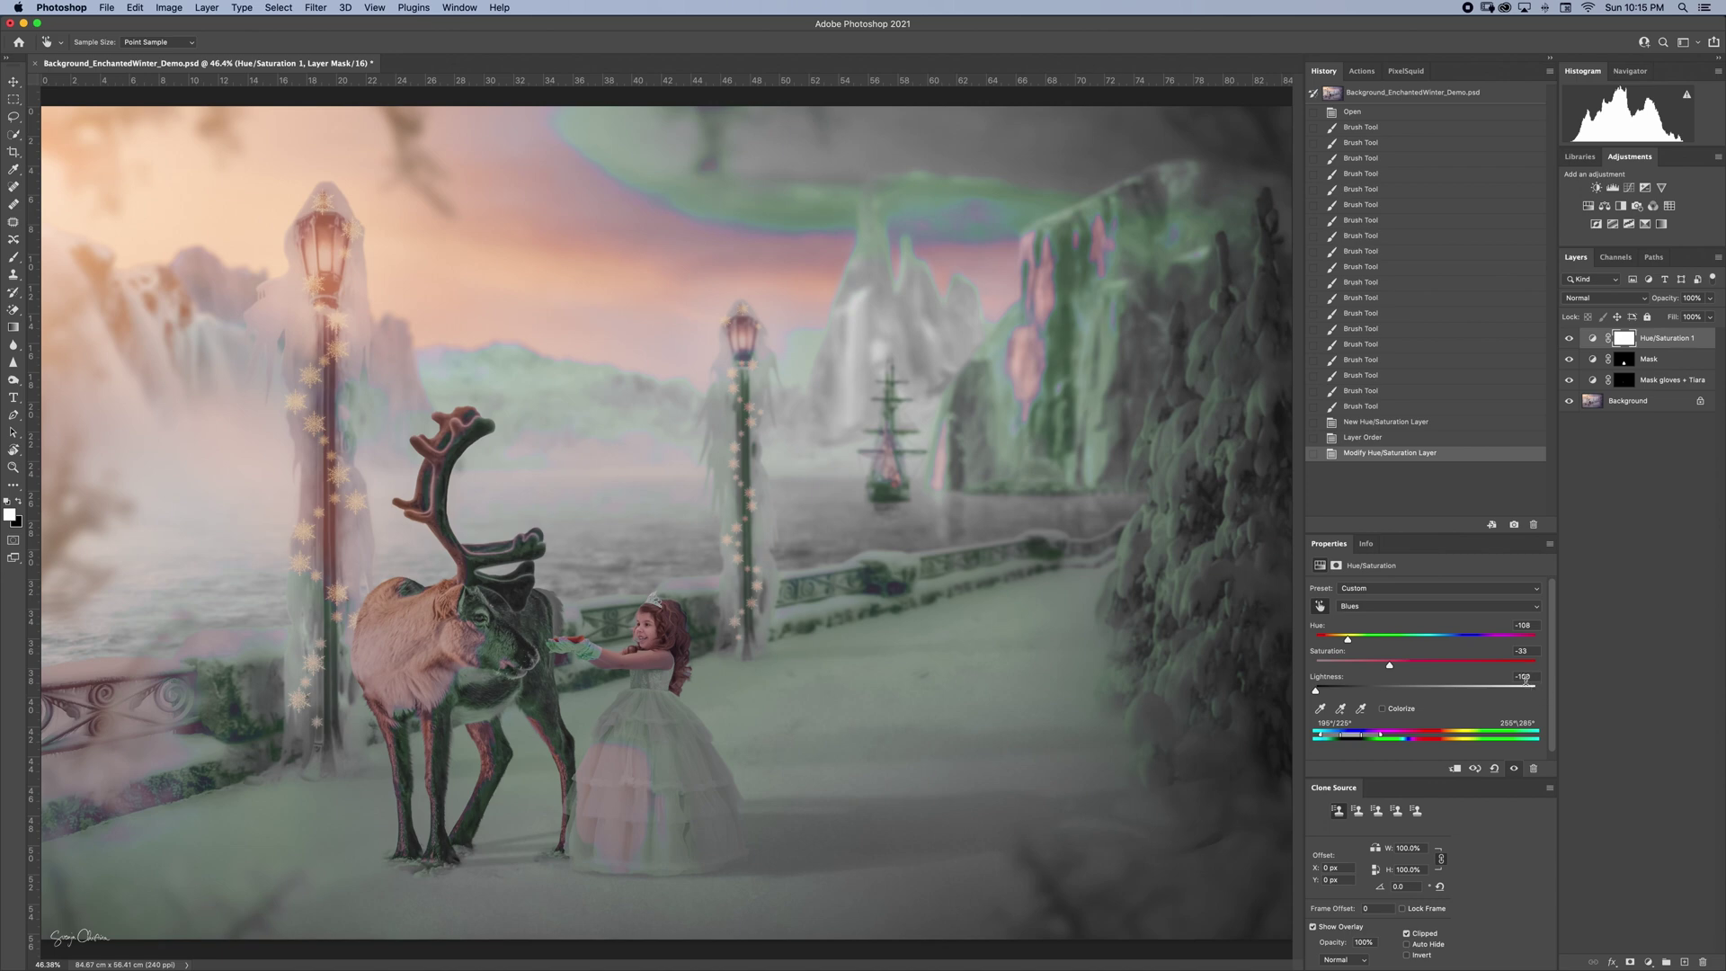
left_click(1496, 770)
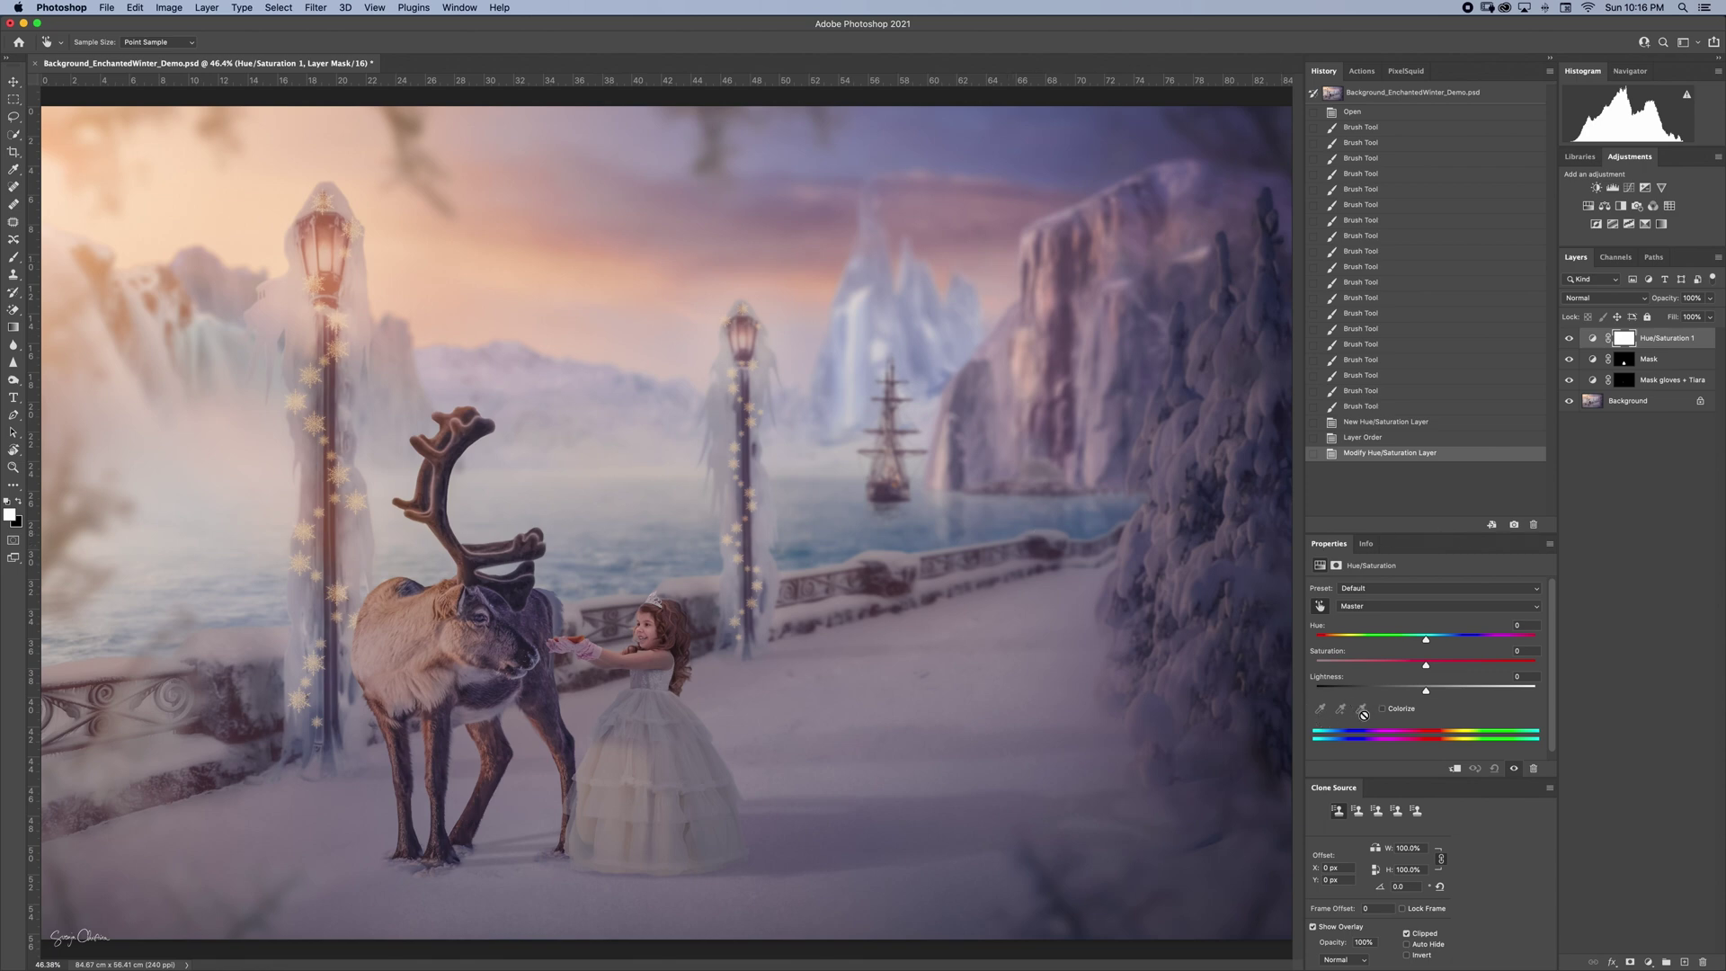
Target the Blues range from the shaded snow and add tones from the snowy tree, foreground and cliff to it
left_click(1319, 609)
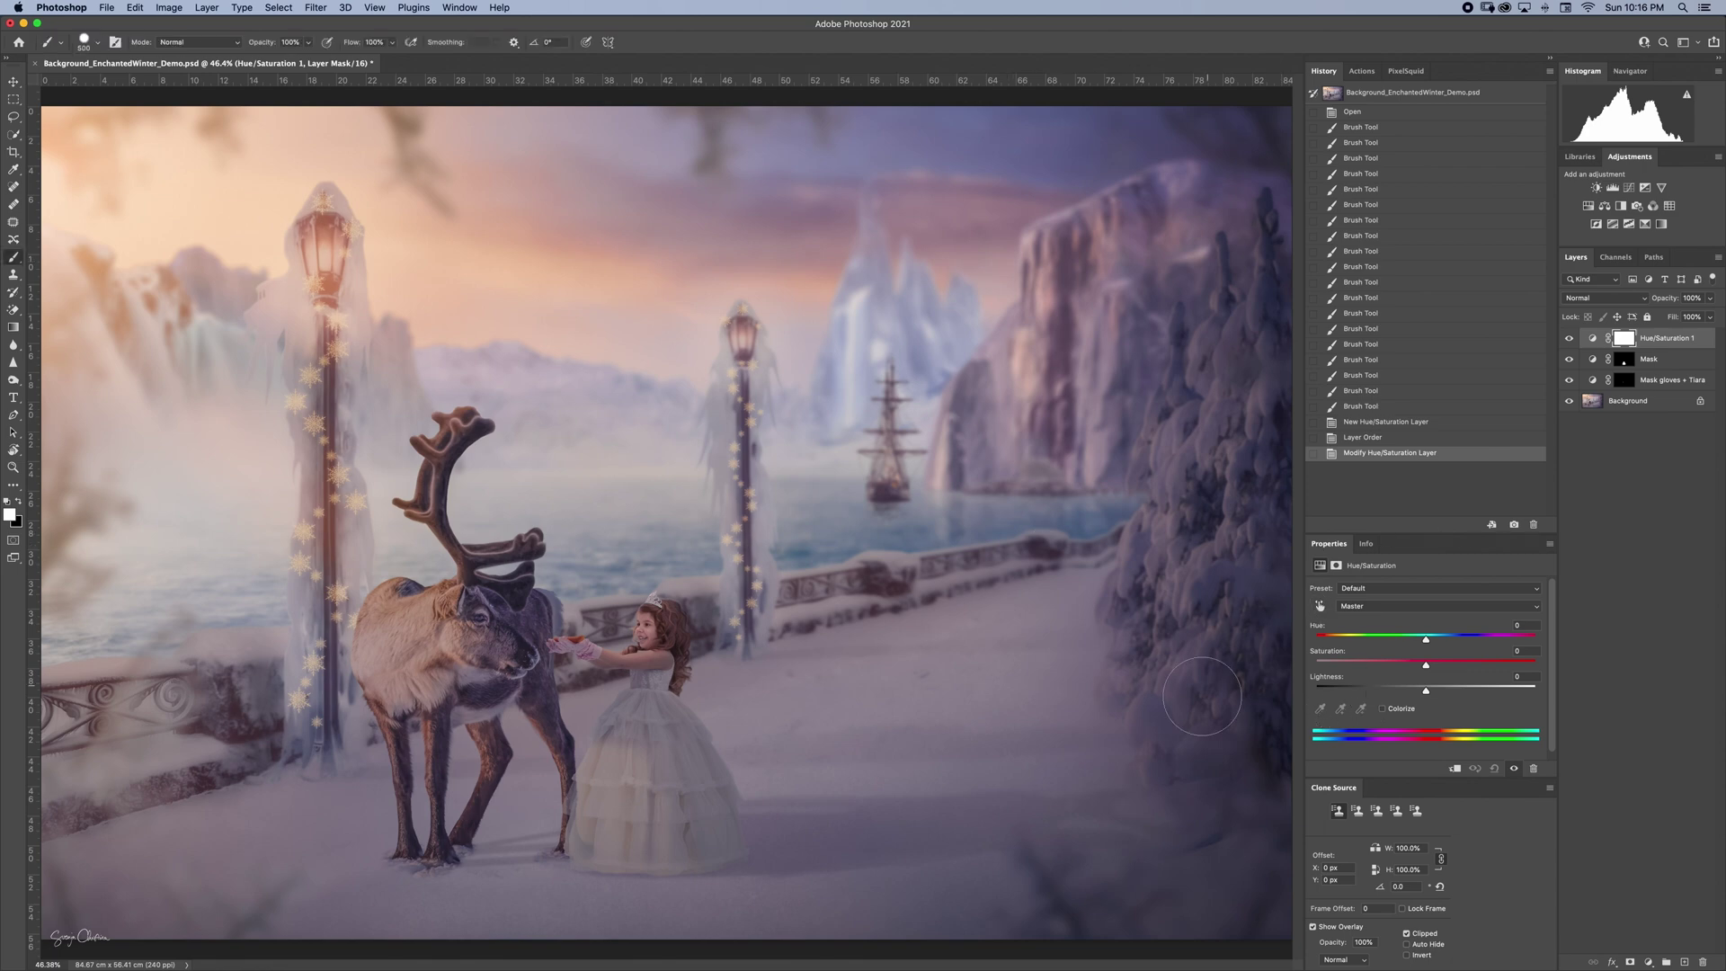
left_click(1179, 742)
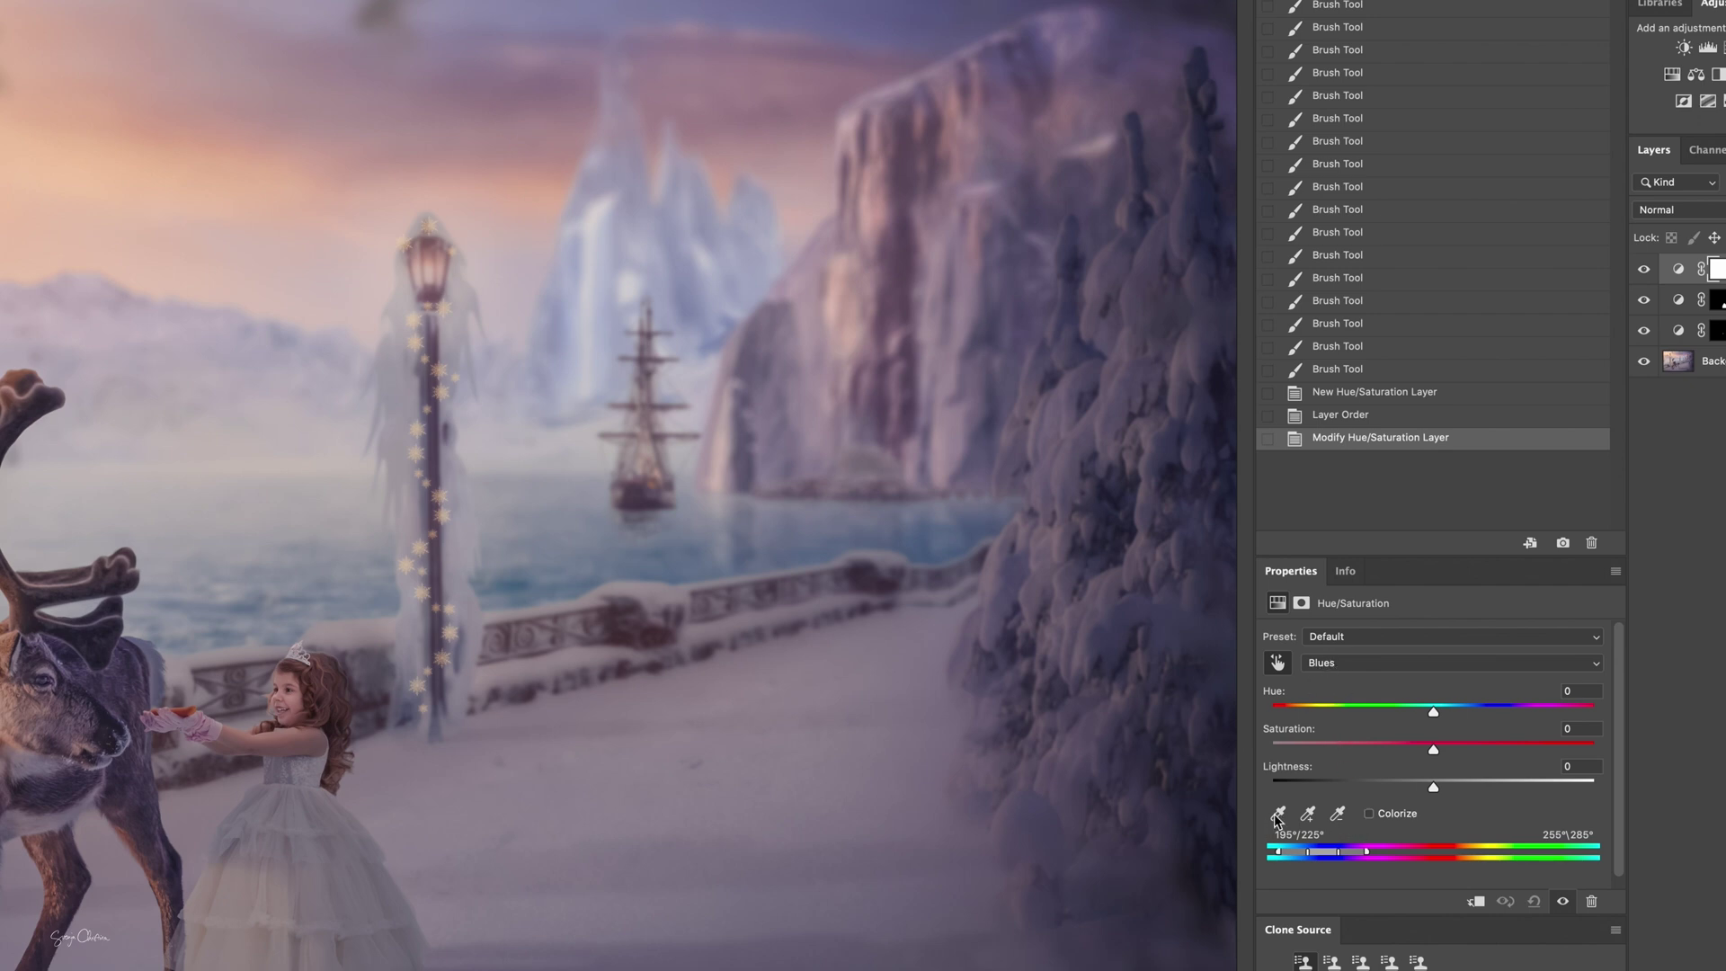
left_click(1308, 818)
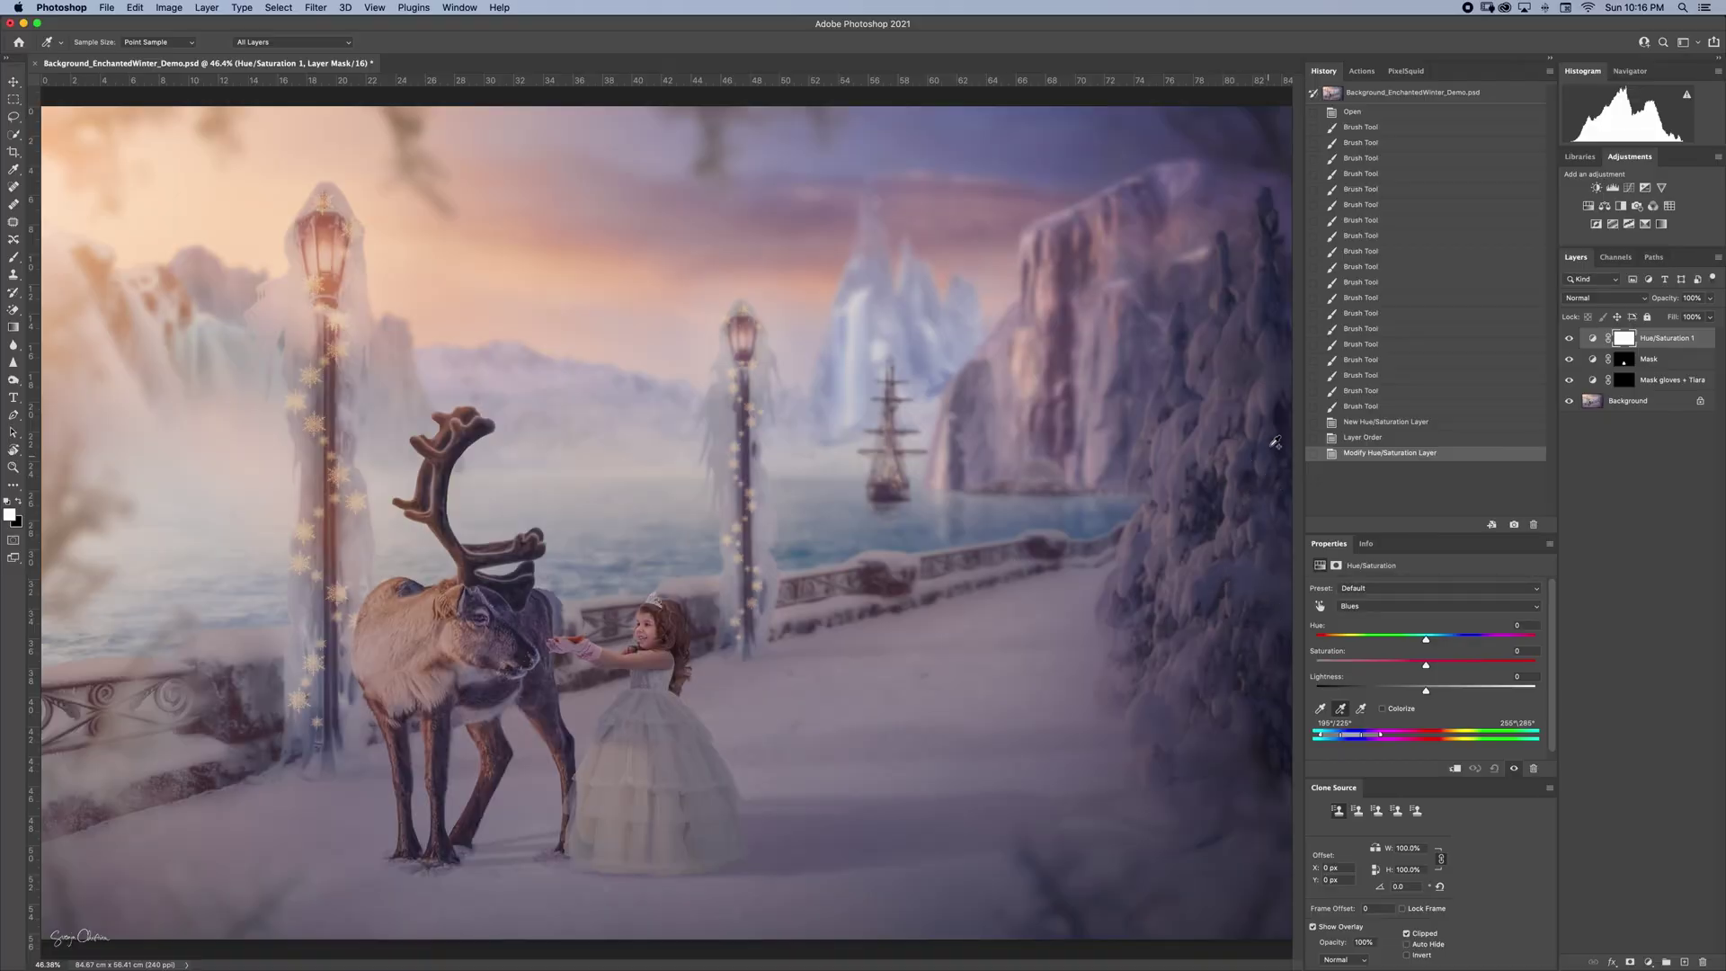
left_click(1268, 418)
left_click(1236, 352)
left_click(1198, 780)
left_click(1072, 430)
left_click(1041, 409)
left_click(1044, 360)
Subtract a cliff tone from the targeted Blues range and narrow the range by moving its limits
left_click(1360, 709)
left_click(1047, 364)
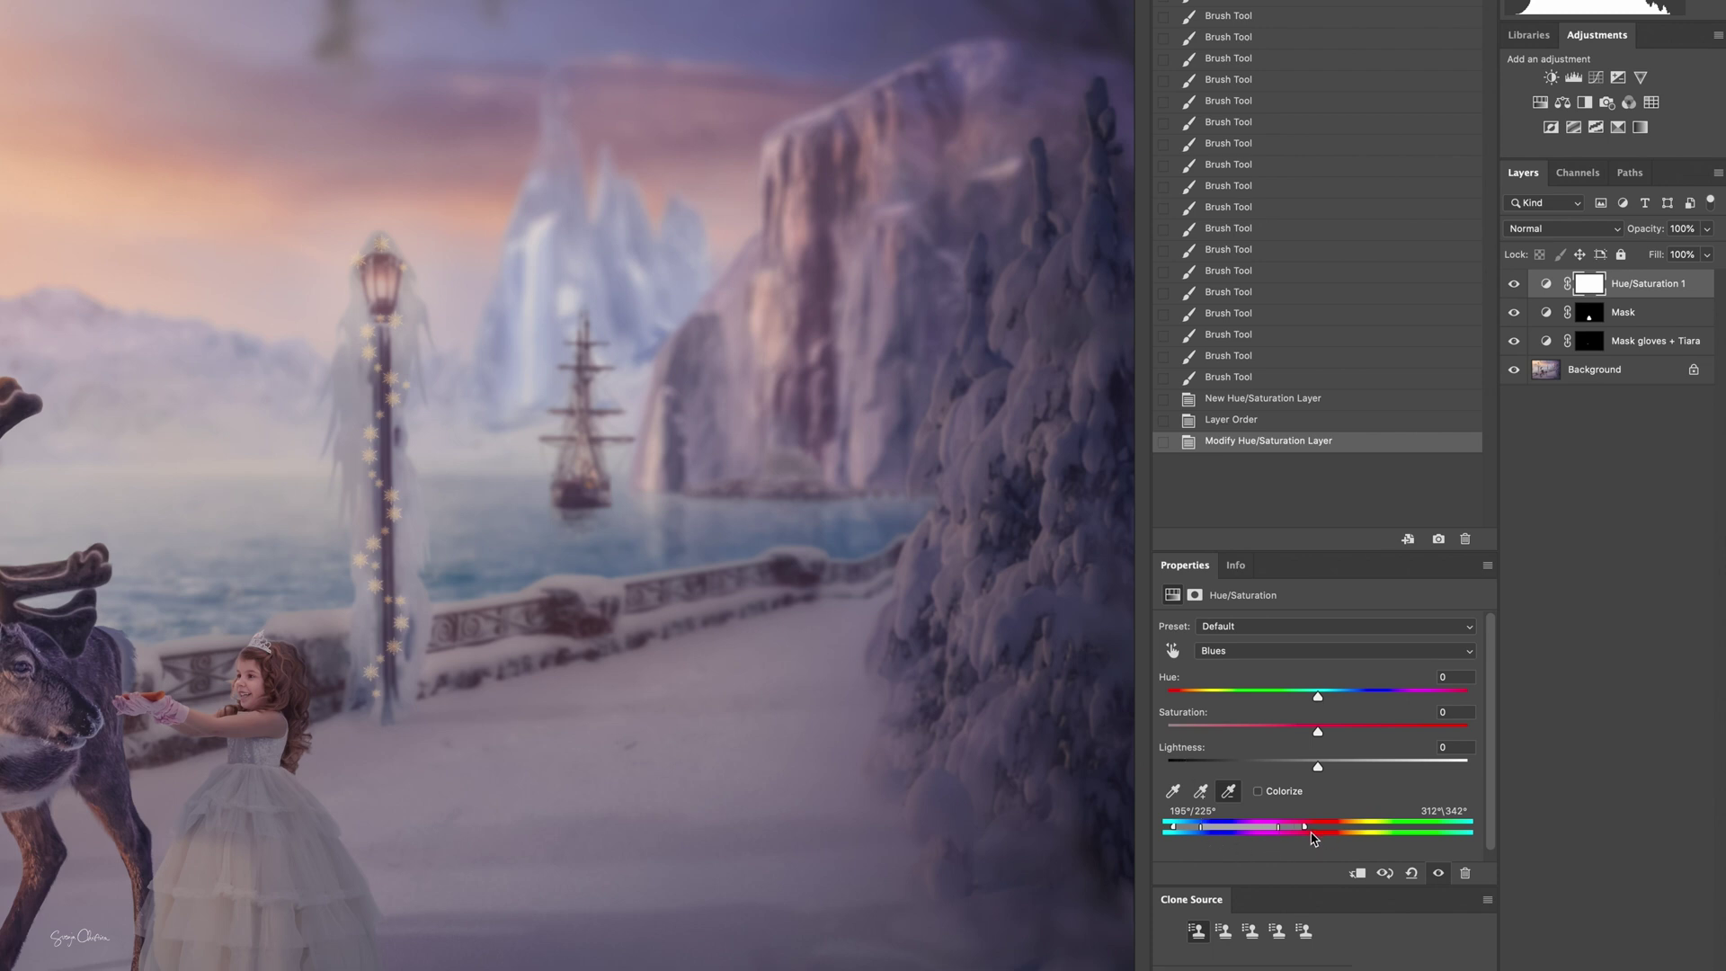
mouse_move(1306, 829)
left_mouse_down()
mouse_move(1327, 829)
mouse_move(1309, 829)
left_mouse_up()
mouse_move(1278, 831)
left_mouse_down()
mouse_move(1192, 829)
mouse_move(1255, 830)
left_mouse_up()
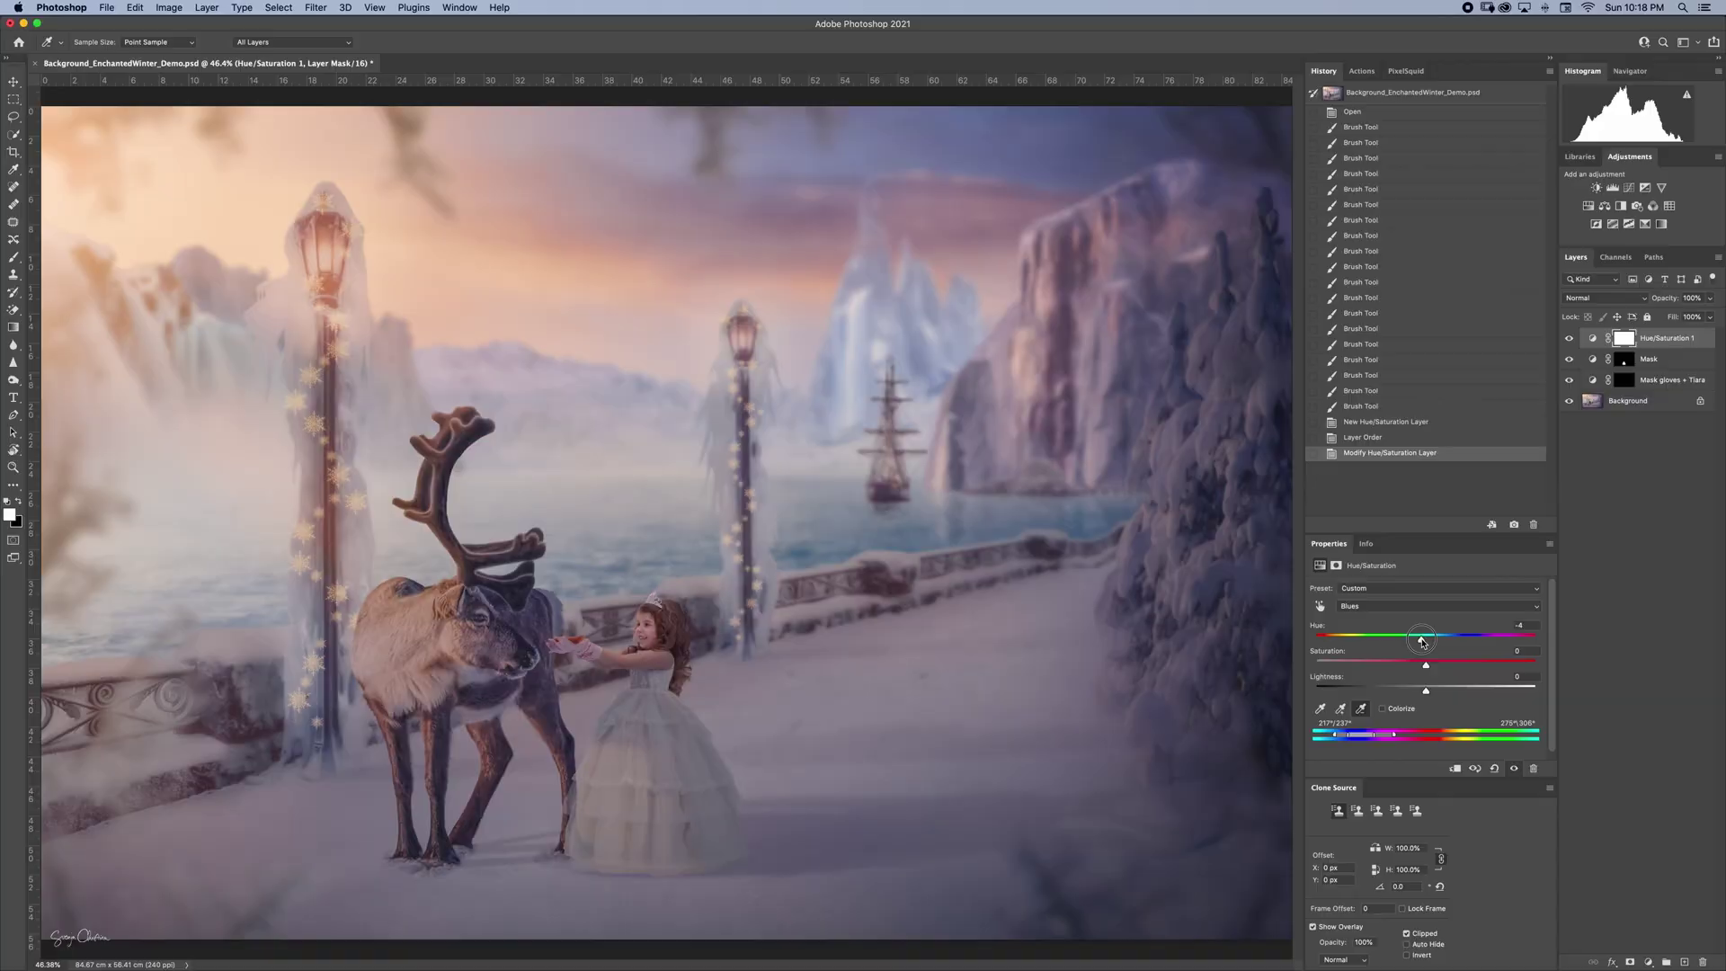
Try the Blues range at hue -66 and reset the Hue/Saturation adjustment
left_click_drag(1318, 696, 1284, 697)
left_click_drag(1402, 641, 1389, 641)
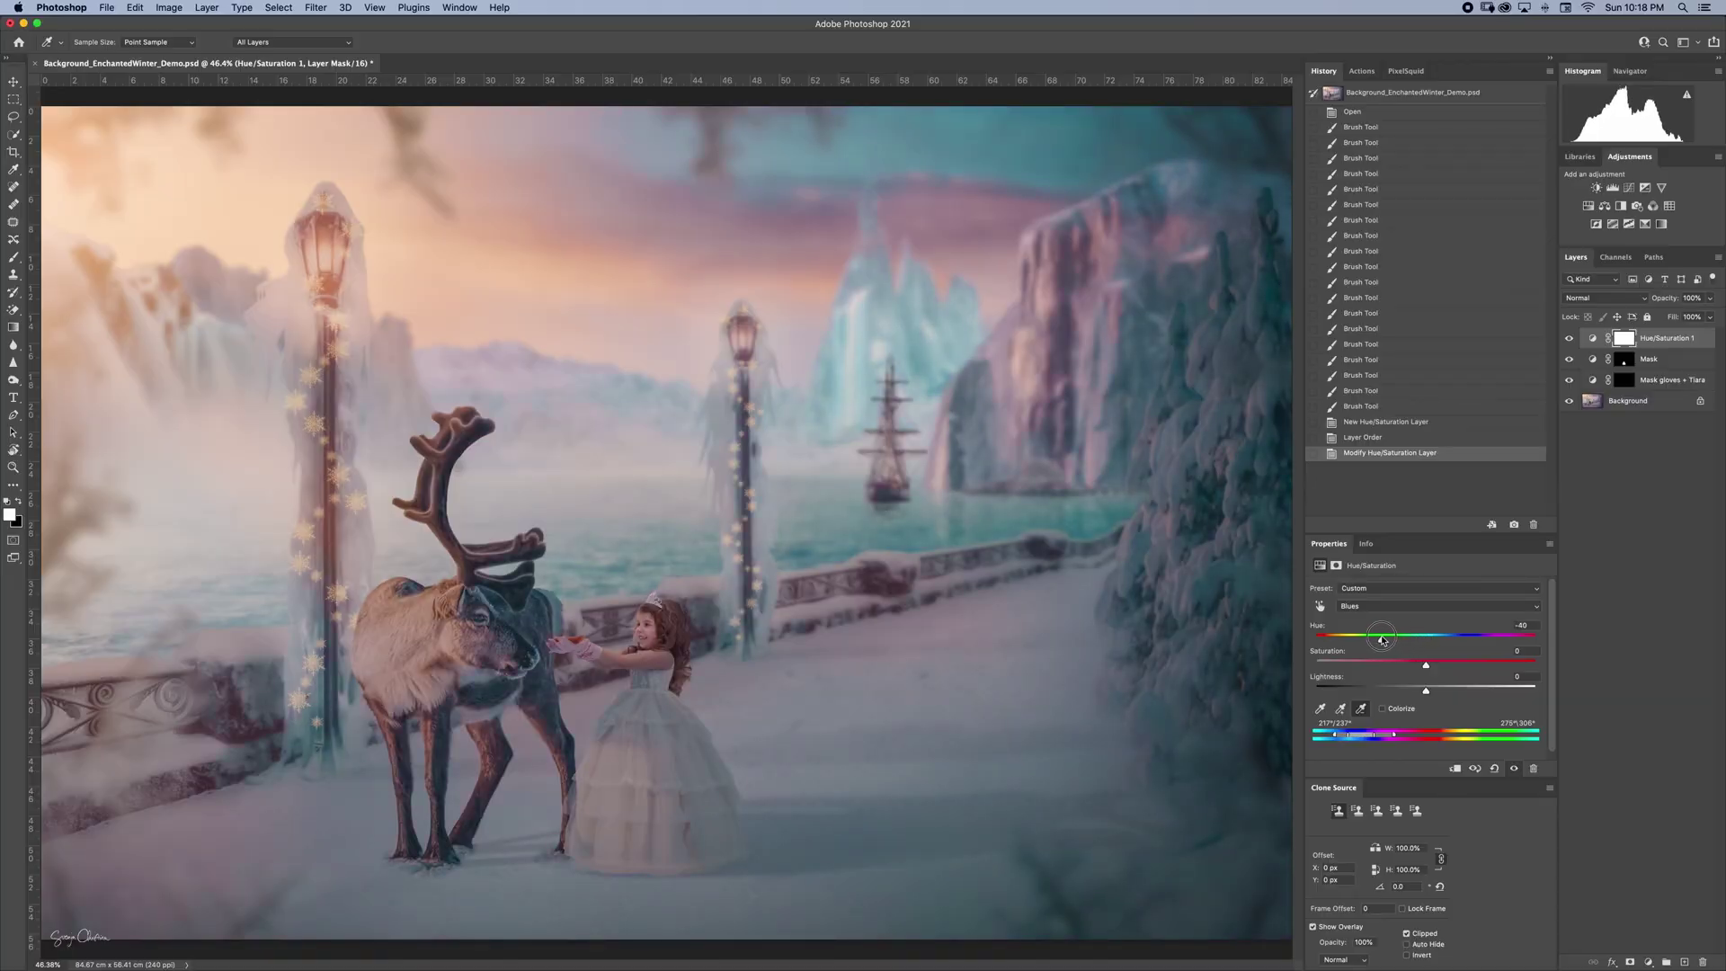
left_click_drag(1381, 639, 1366, 640)
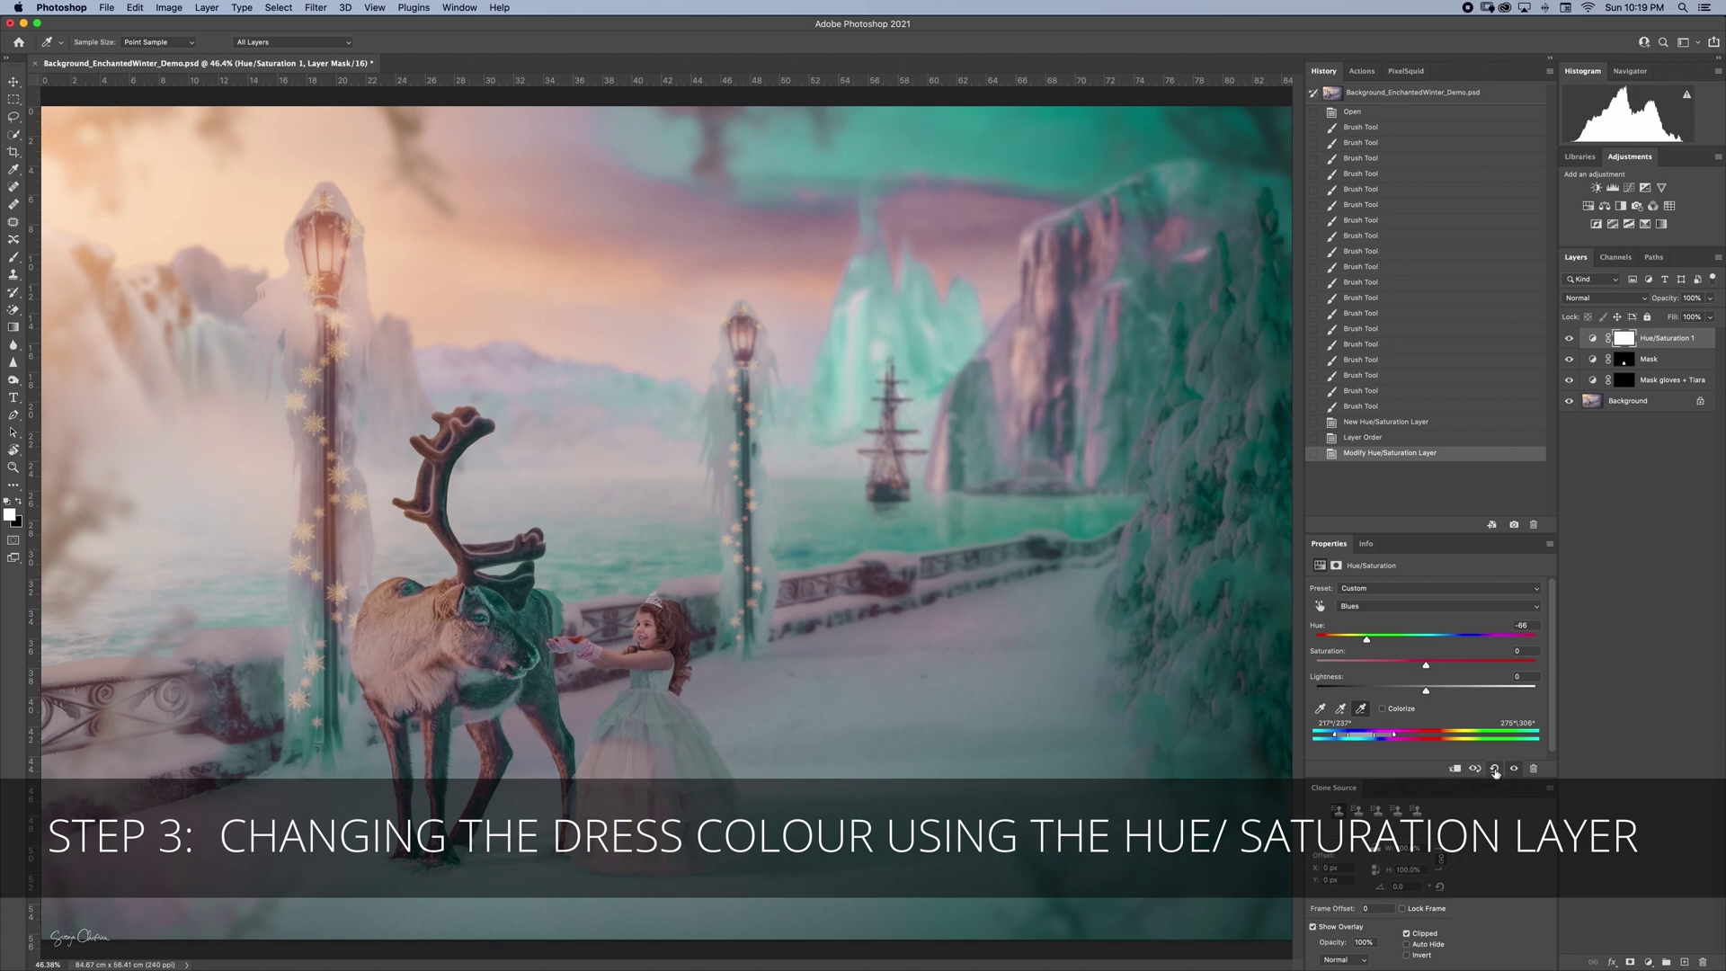
left_click(1495, 768)
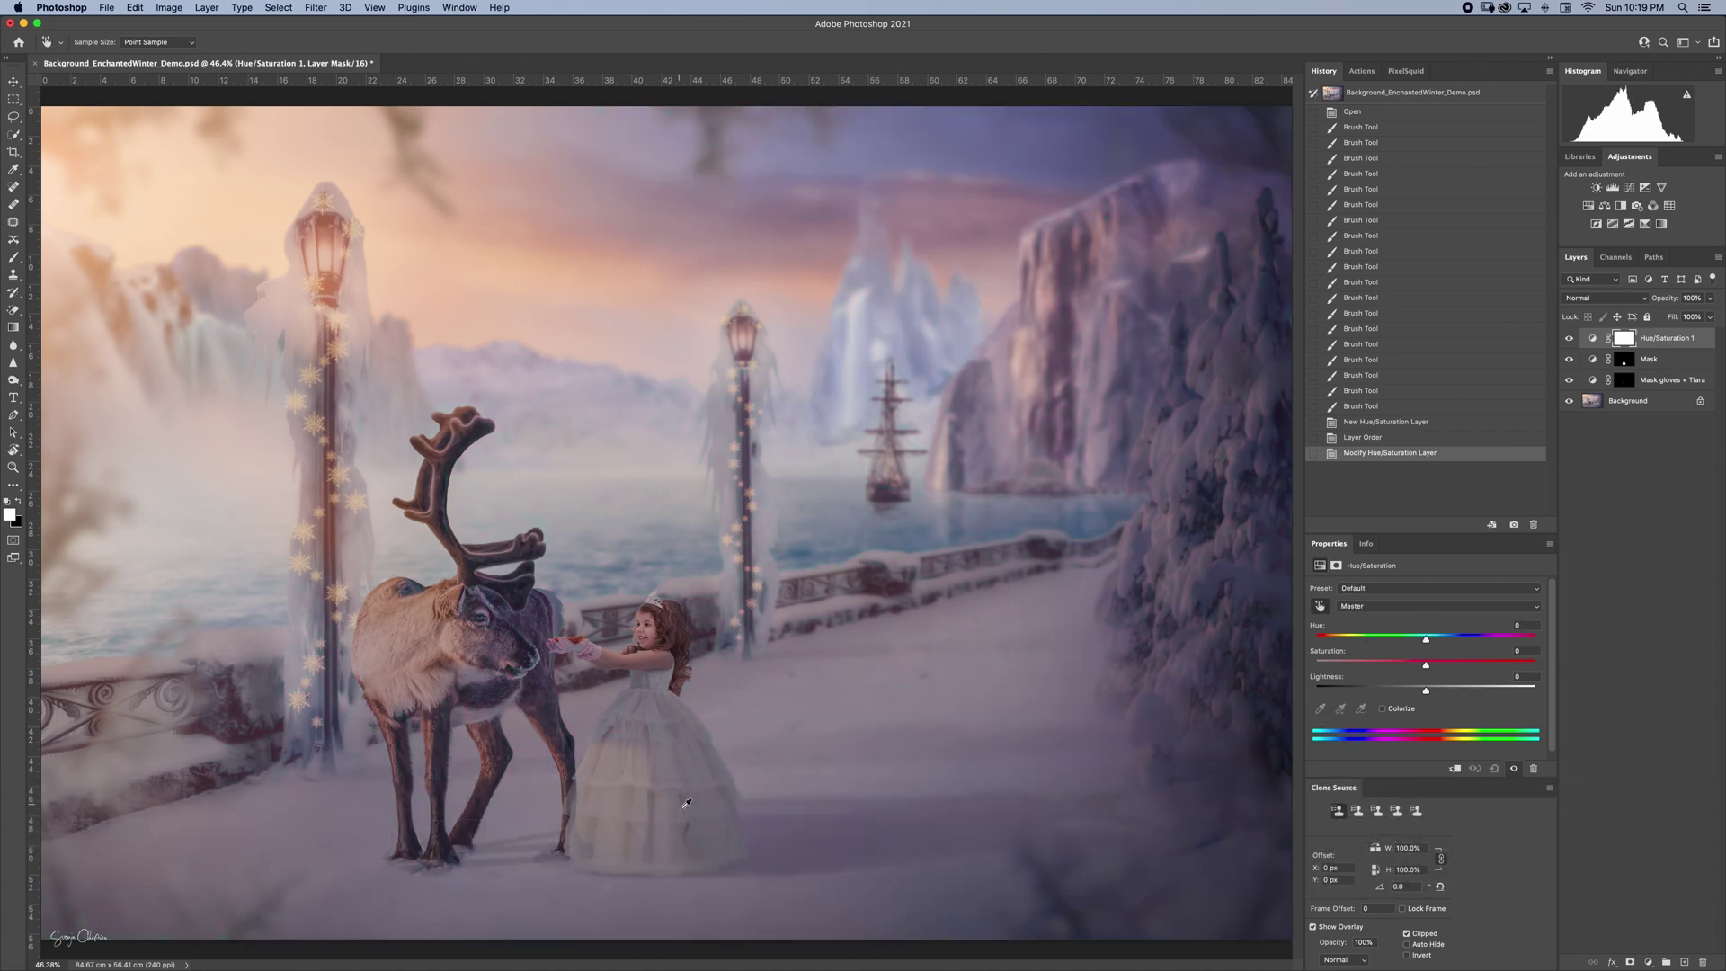
Sample the dress, add tones across the skirt to the targeted color range, and set its hue to -16
left_click(671, 676)
left_click(1340, 708)
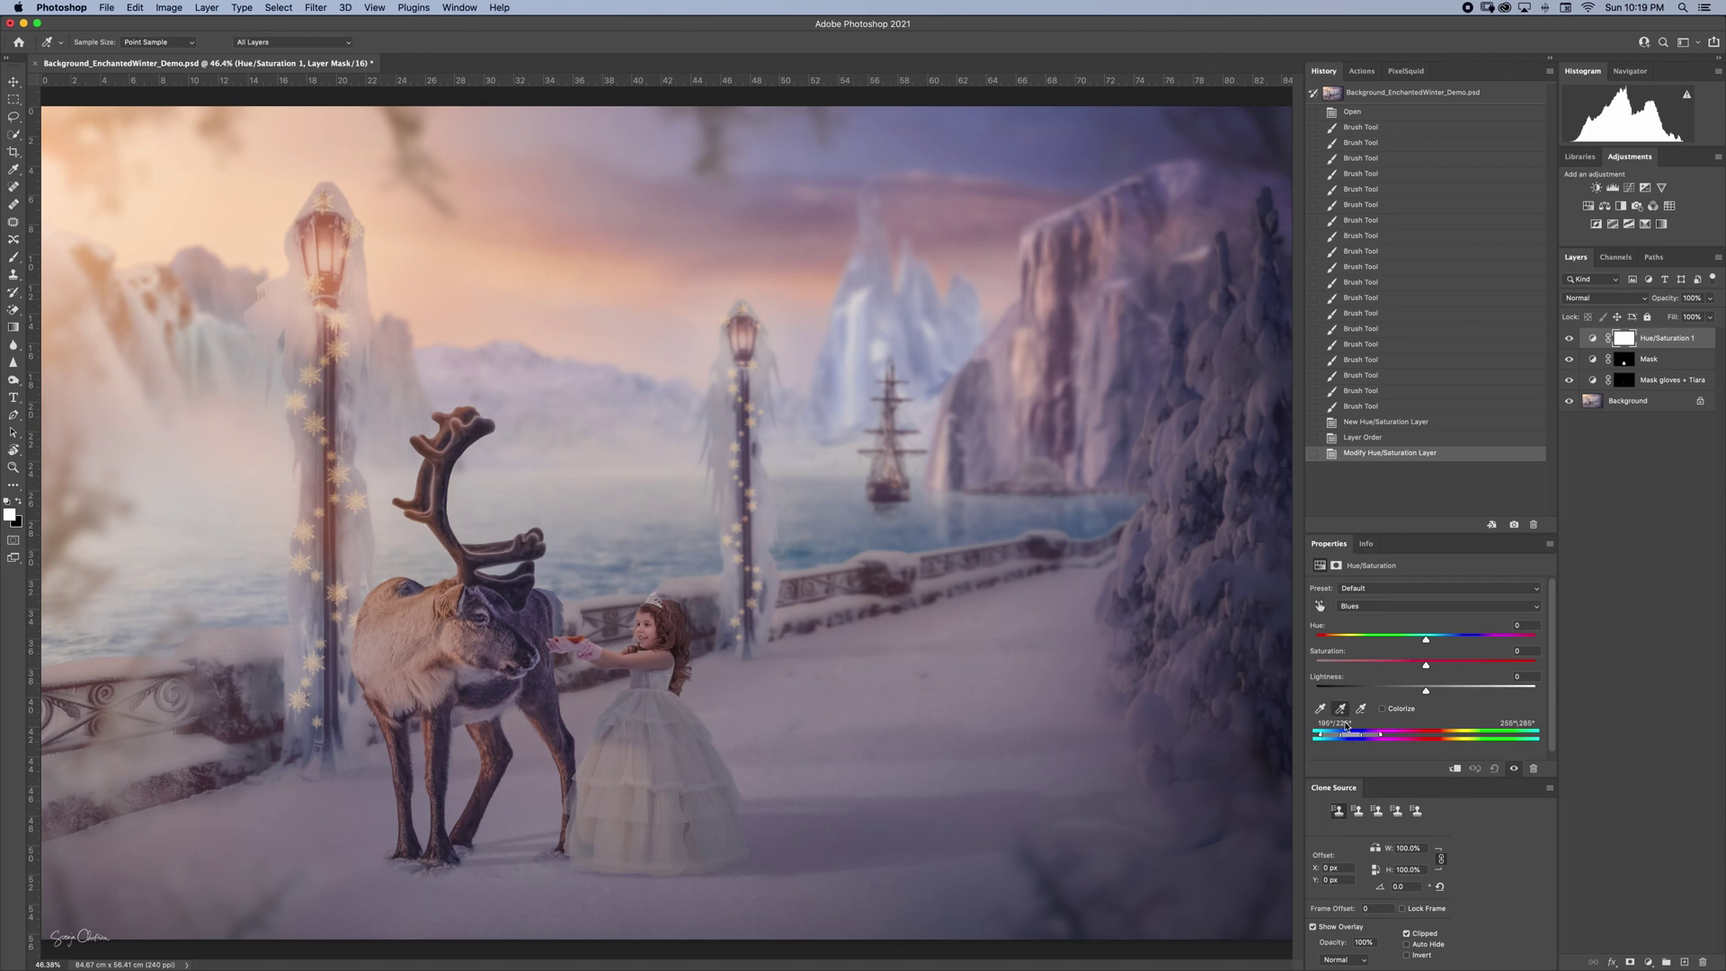
mouse_move(682, 720)
left_mouse_down()
mouse_move(718, 796)
mouse_move(694, 854)
mouse_move(710, 847)
mouse_move(681, 845)
left_mouse_up()
left_click(638, 850)
left_click(615, 845)
left_click(628, 799)
left_click(610, 799)
left_click(596, 783)
left_click(611, 763)
mouse_move(1427, 643)
left_mouse_down()
mouse_move(1470, 640)
mouse_move(1399, 649)
mouse_move(1474, 641)
mouse_move(1408, 642)
left_mouse_up()
Copy the dress mask from the Mask layer onto the Hue/Saturation 1 layer, replacing its white mask
left_click_drag(1625, 367, 1629, 339)
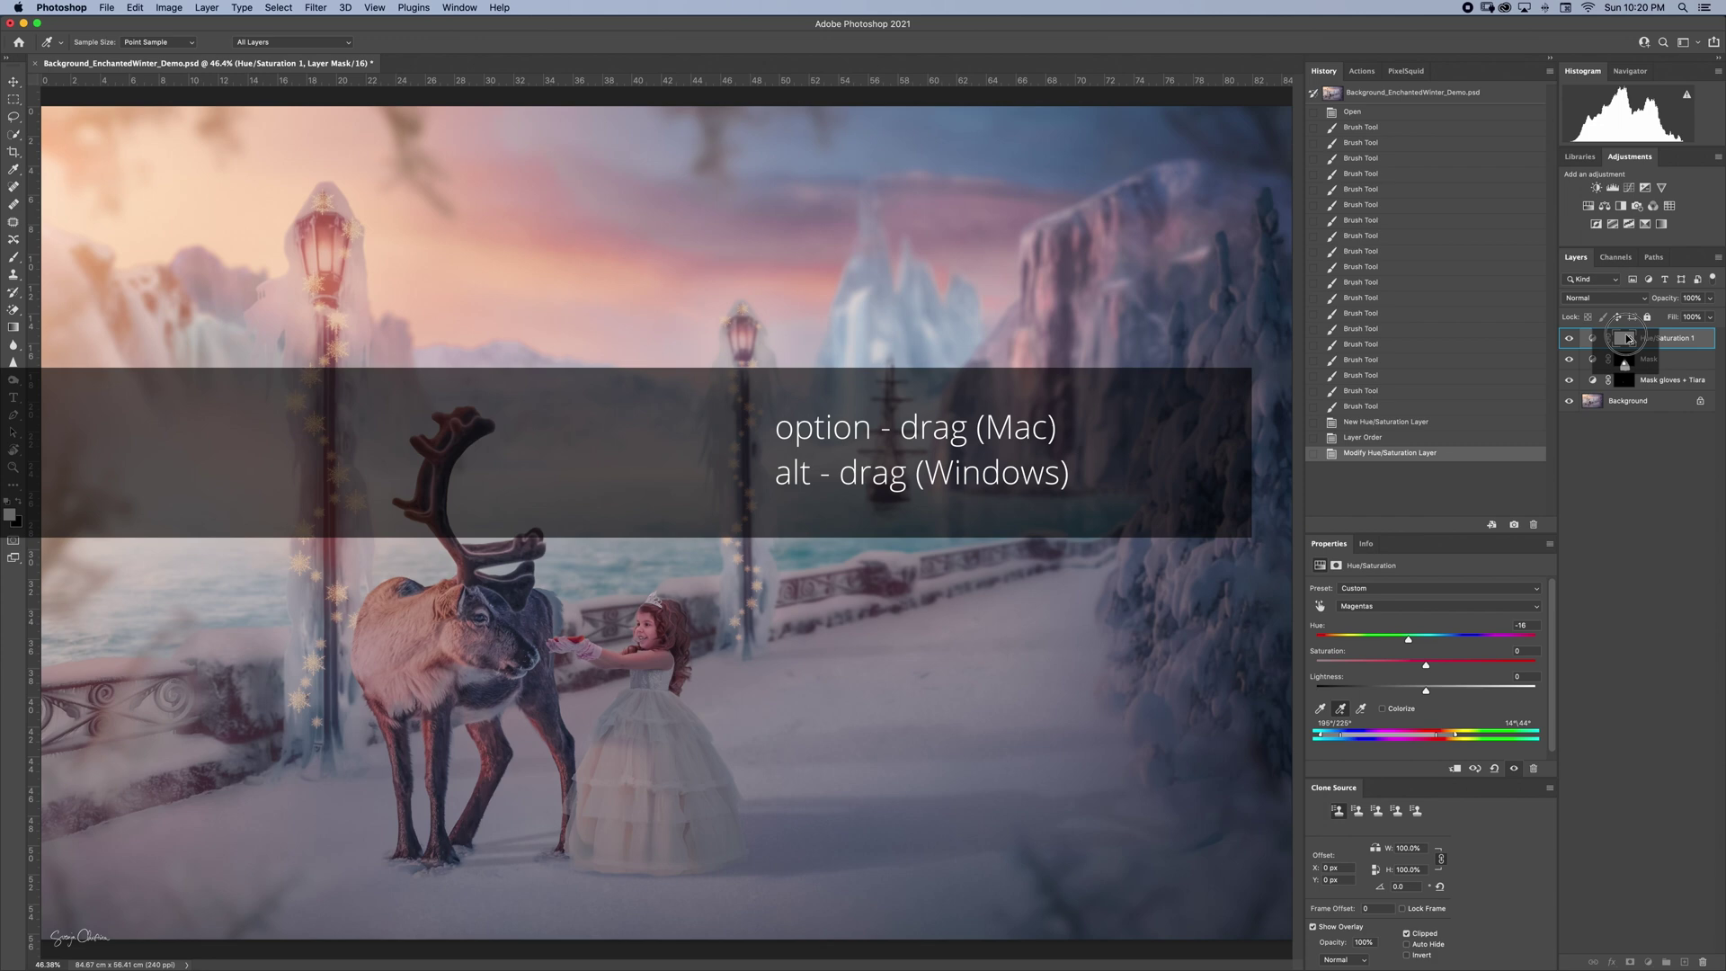
left_click_drag(1629, 338, 1626, 340)
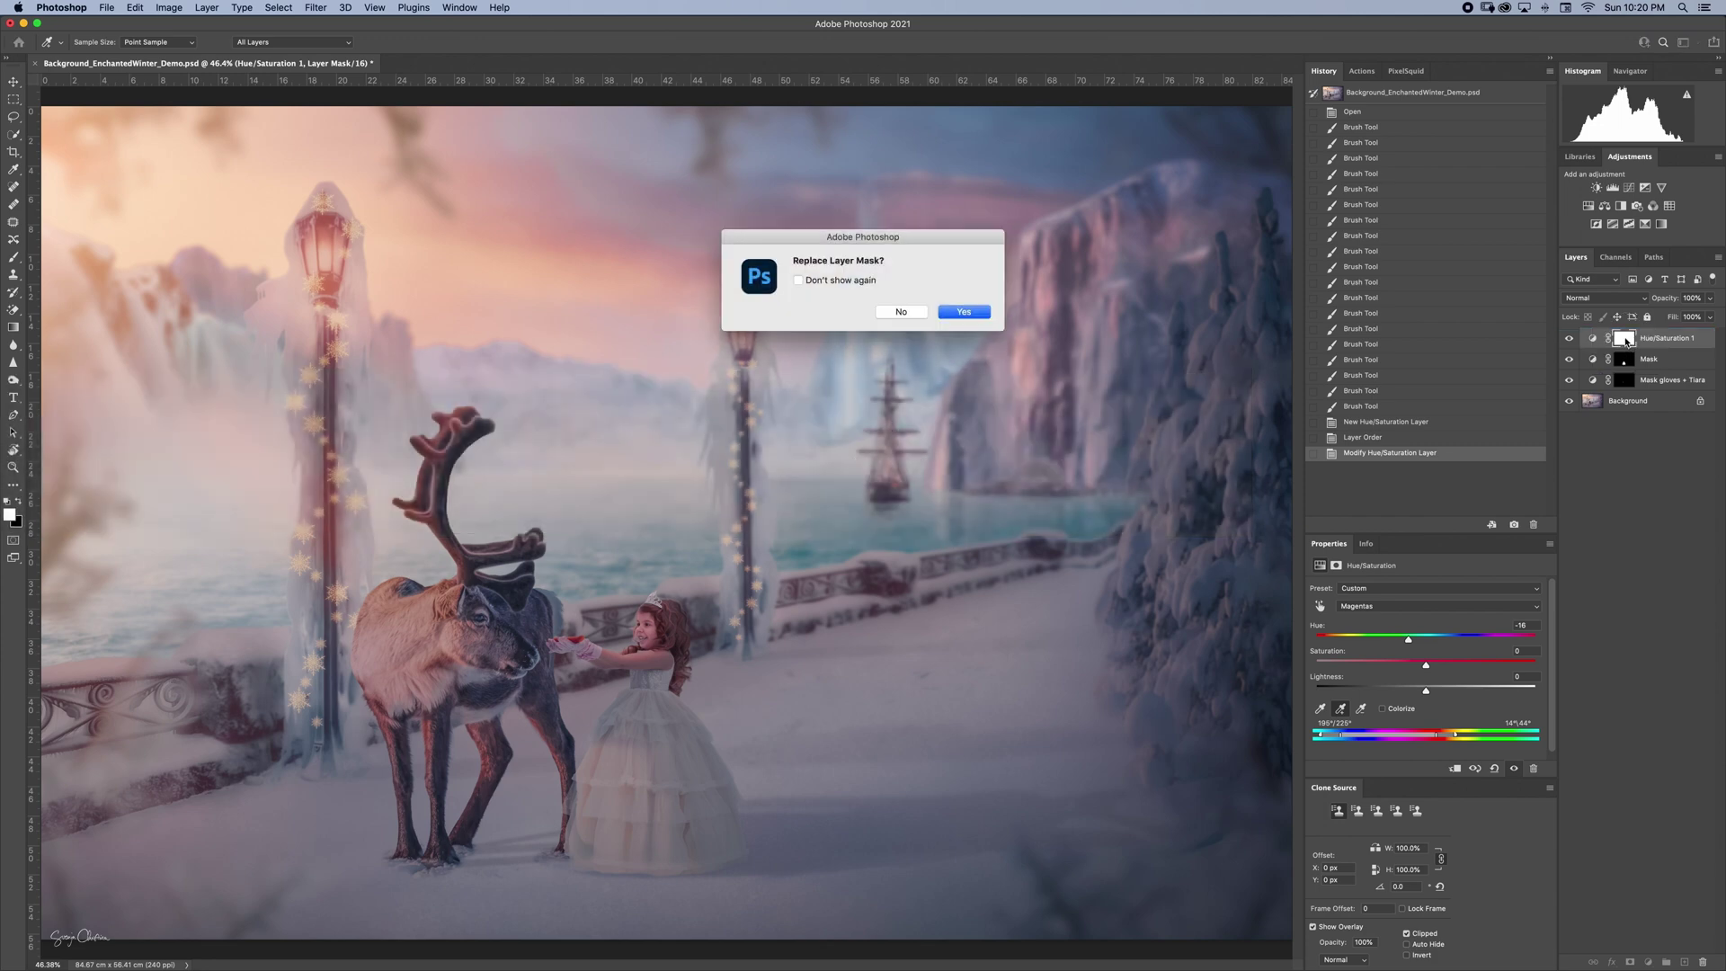
left_click(964, 312)
left_click(1593, 338)
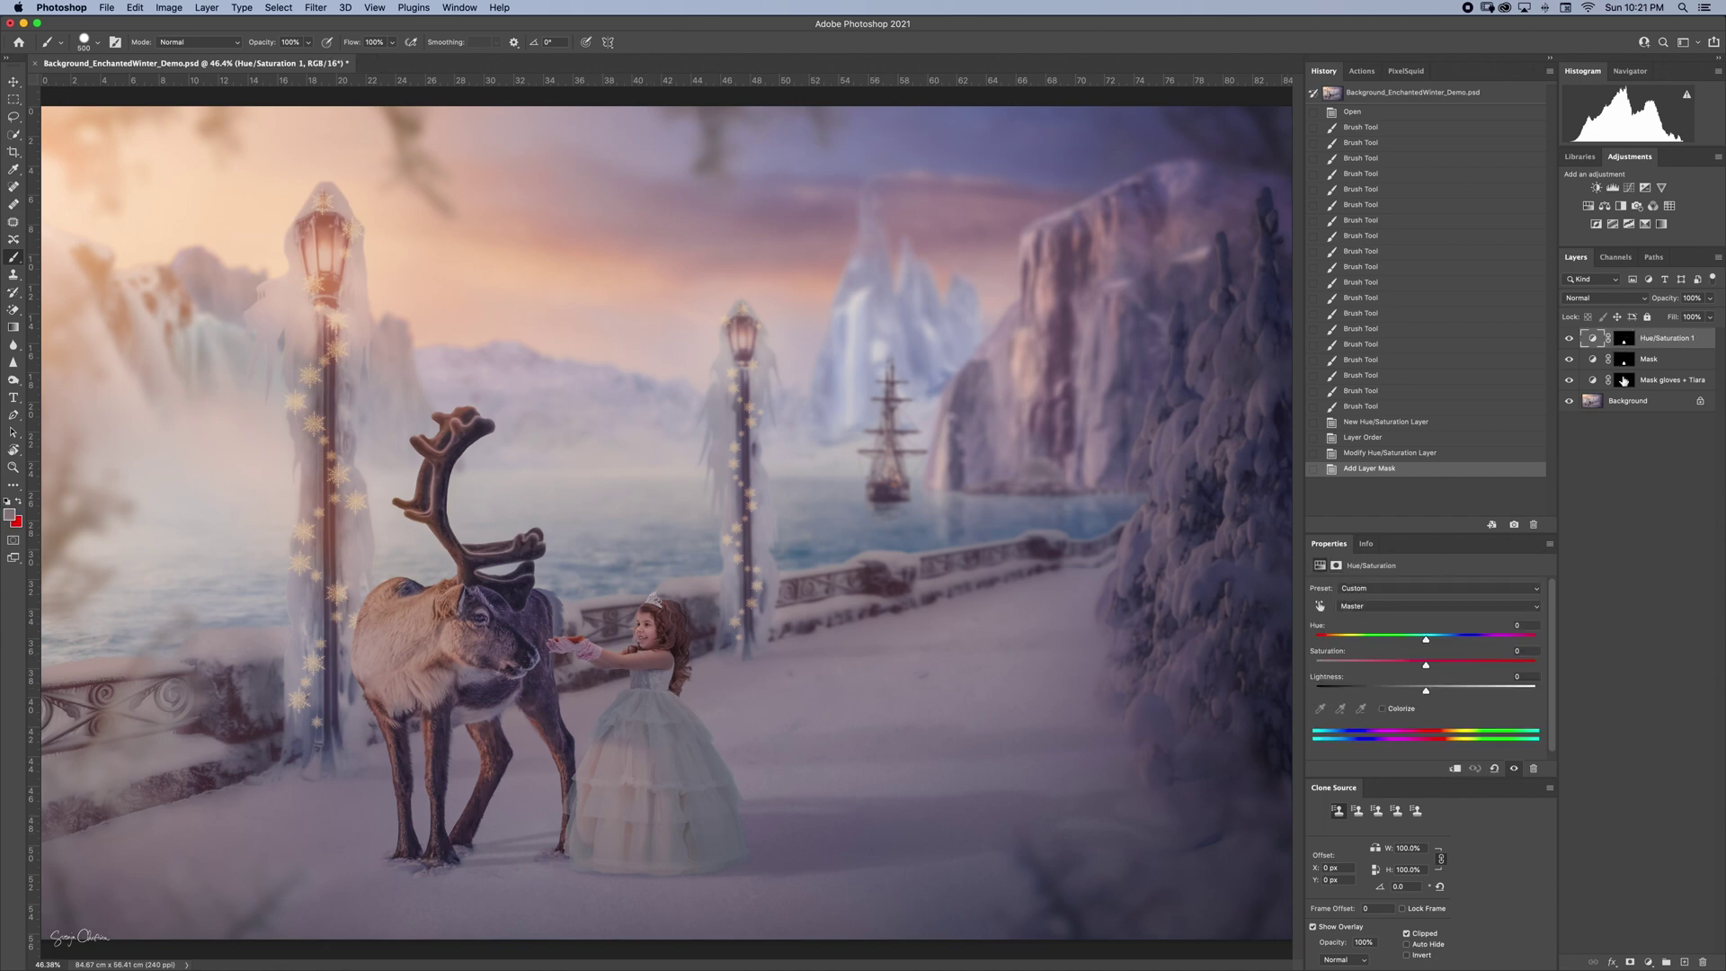
Try on-image adjustments across the skirt, shifting the Magentas hue to +48 and raising the saturation
left_click(1321, 607)
left_click_drag(715, 770, 701, 777)
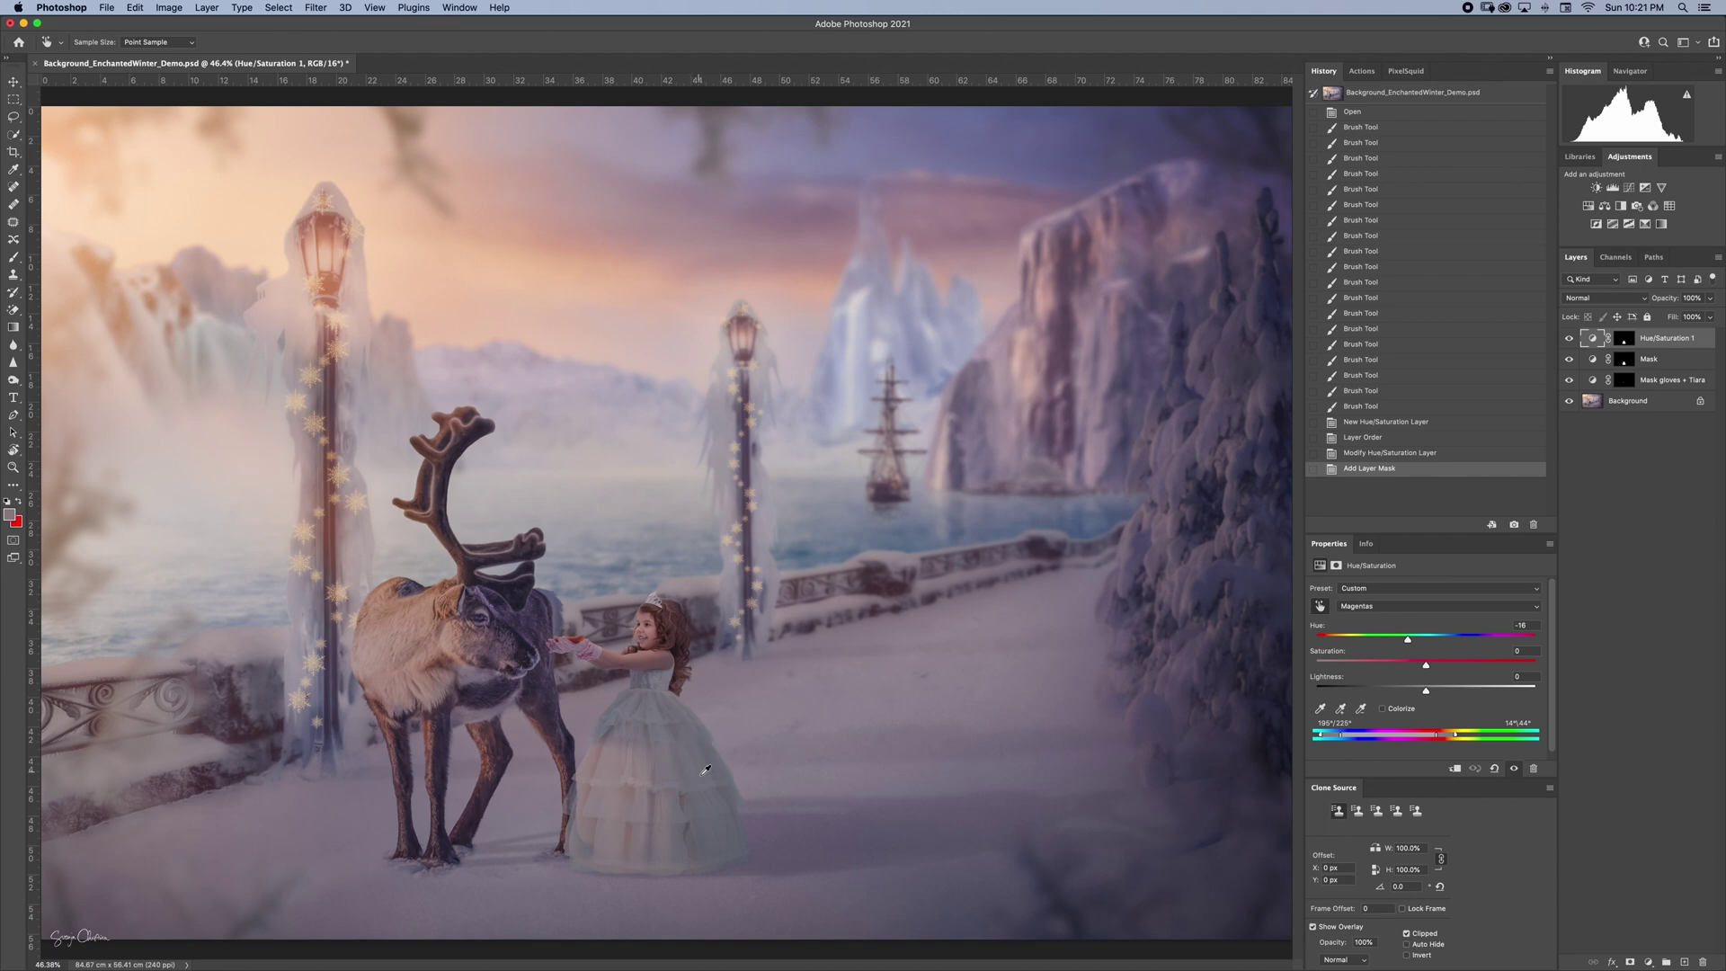
left_click_drag(685, 774, 731, 763)
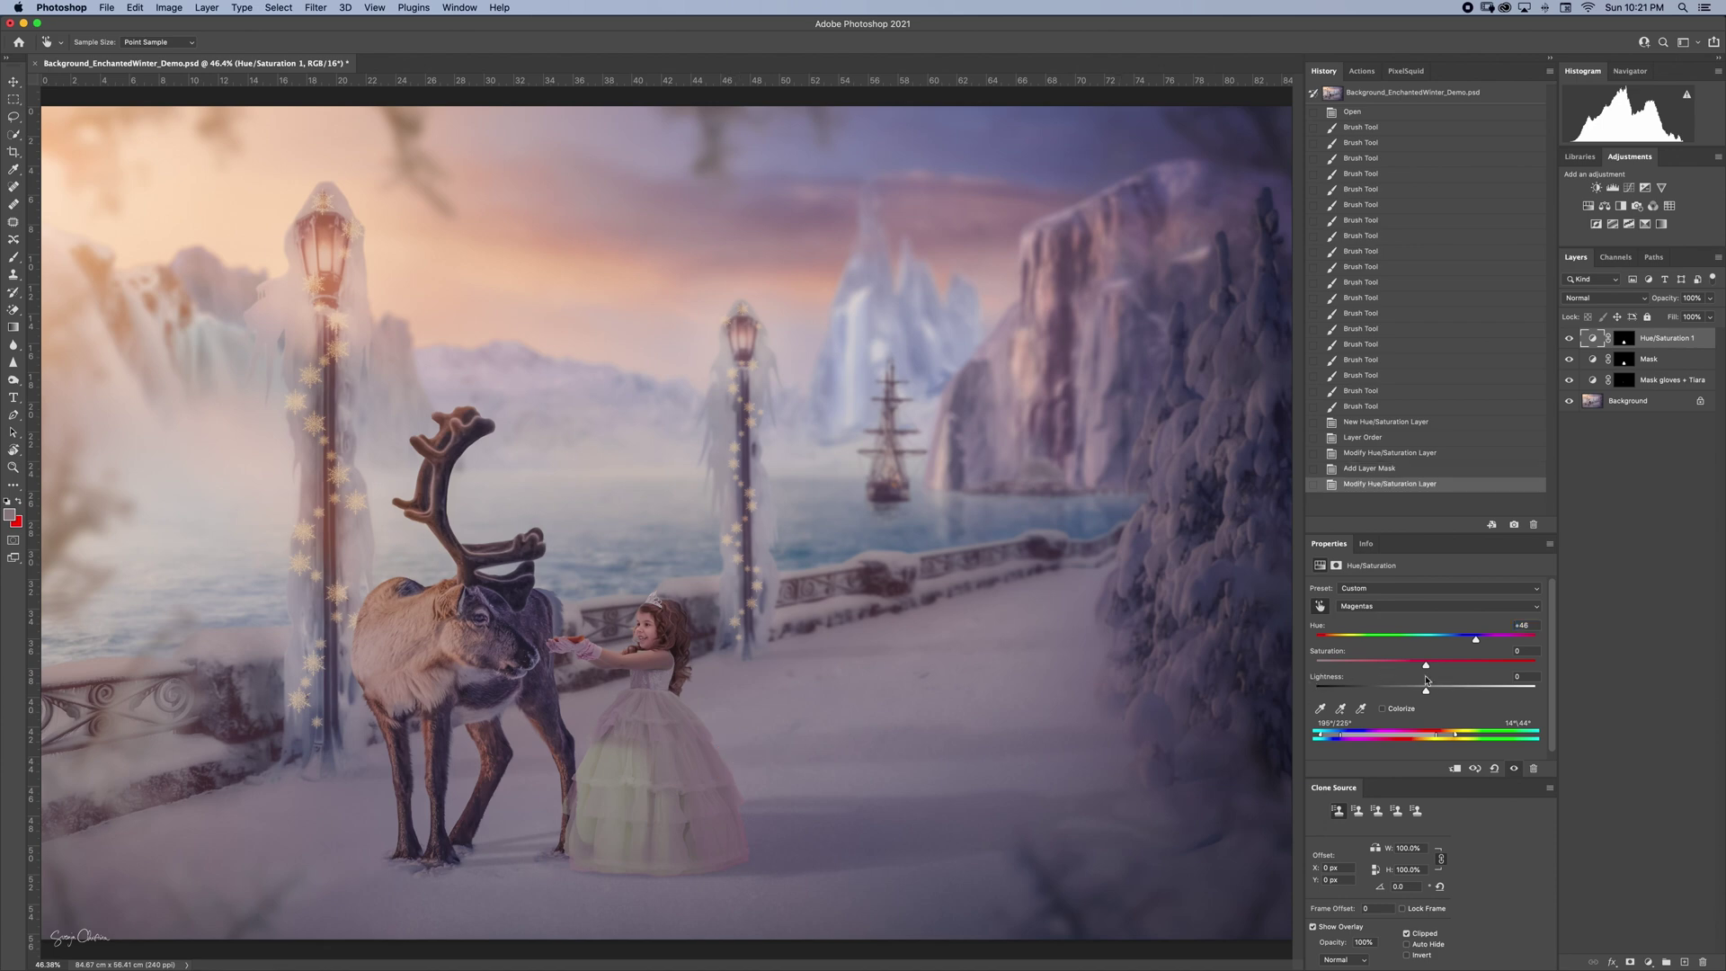
left_click_drag(1425, 666, 1460, 666)
left_click_drag(699, 776, 704, 781)
left_click(614, 808)
left_click(612, 810)
left_click_drag(613, 809, 638, 805)
left_click_drag(628, 778, 539, 783)
left_click_drag(607, 803, 658, 796)
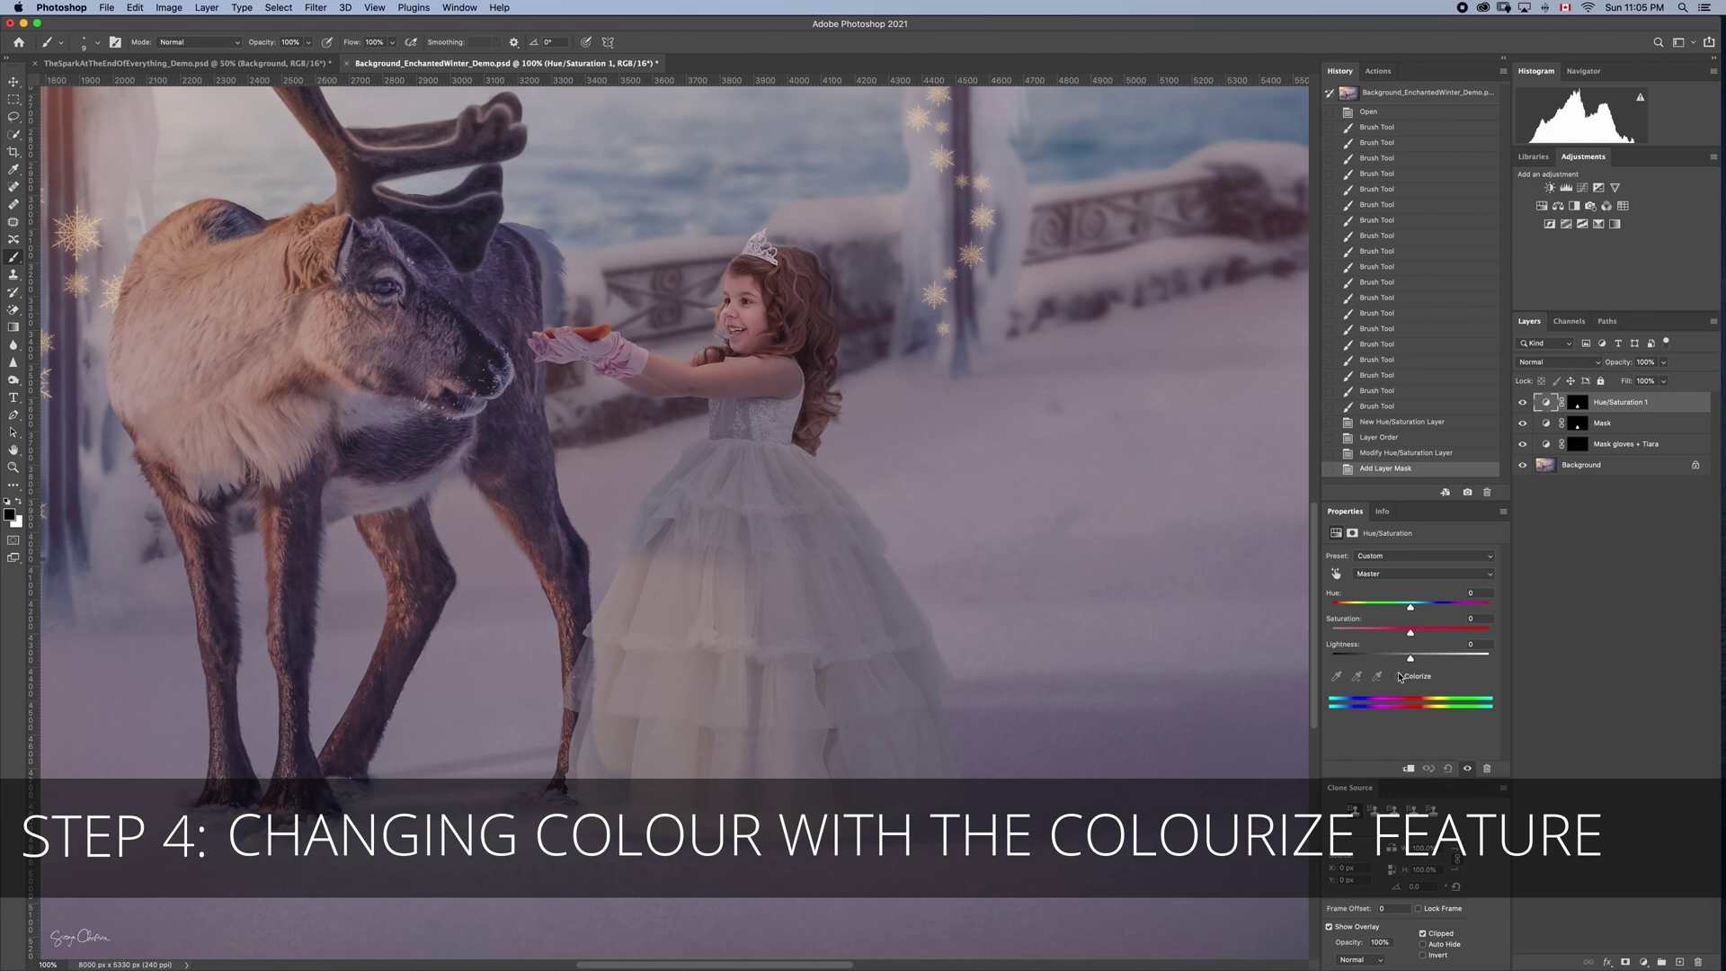
Colorize the dress with saturation 10, try blue and purple hues, and settle on pink hue 315
left_click(1399, 677)
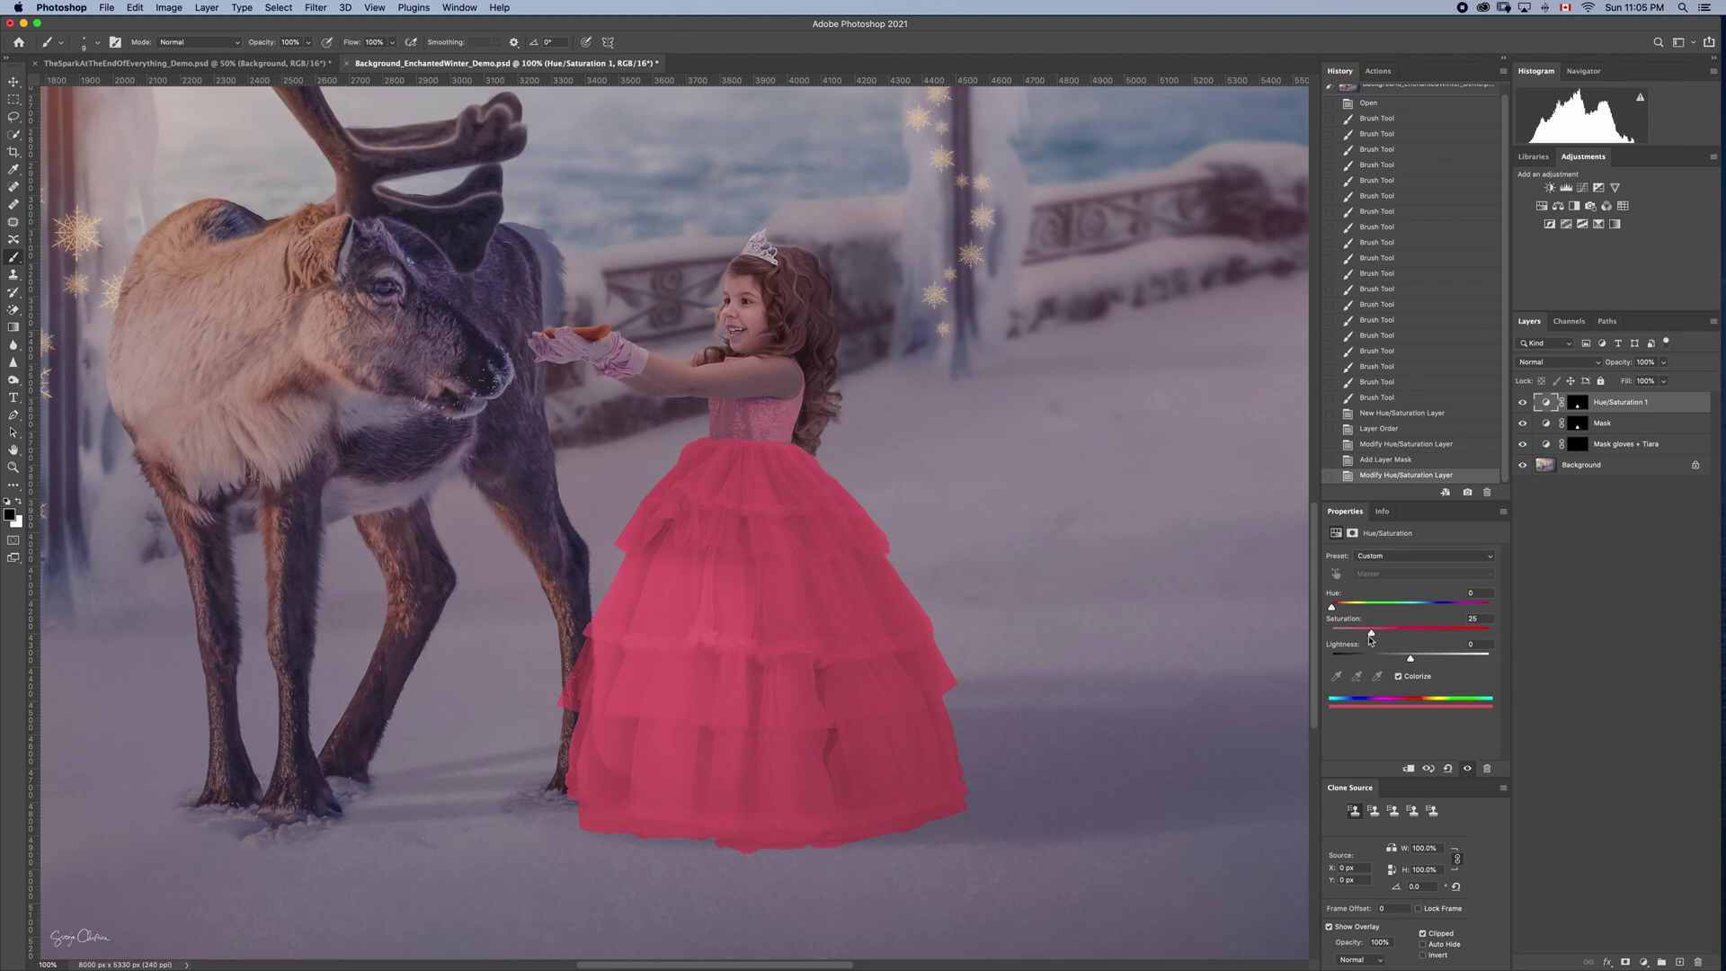
left_click_drag(1370, 634, 1348, 637)
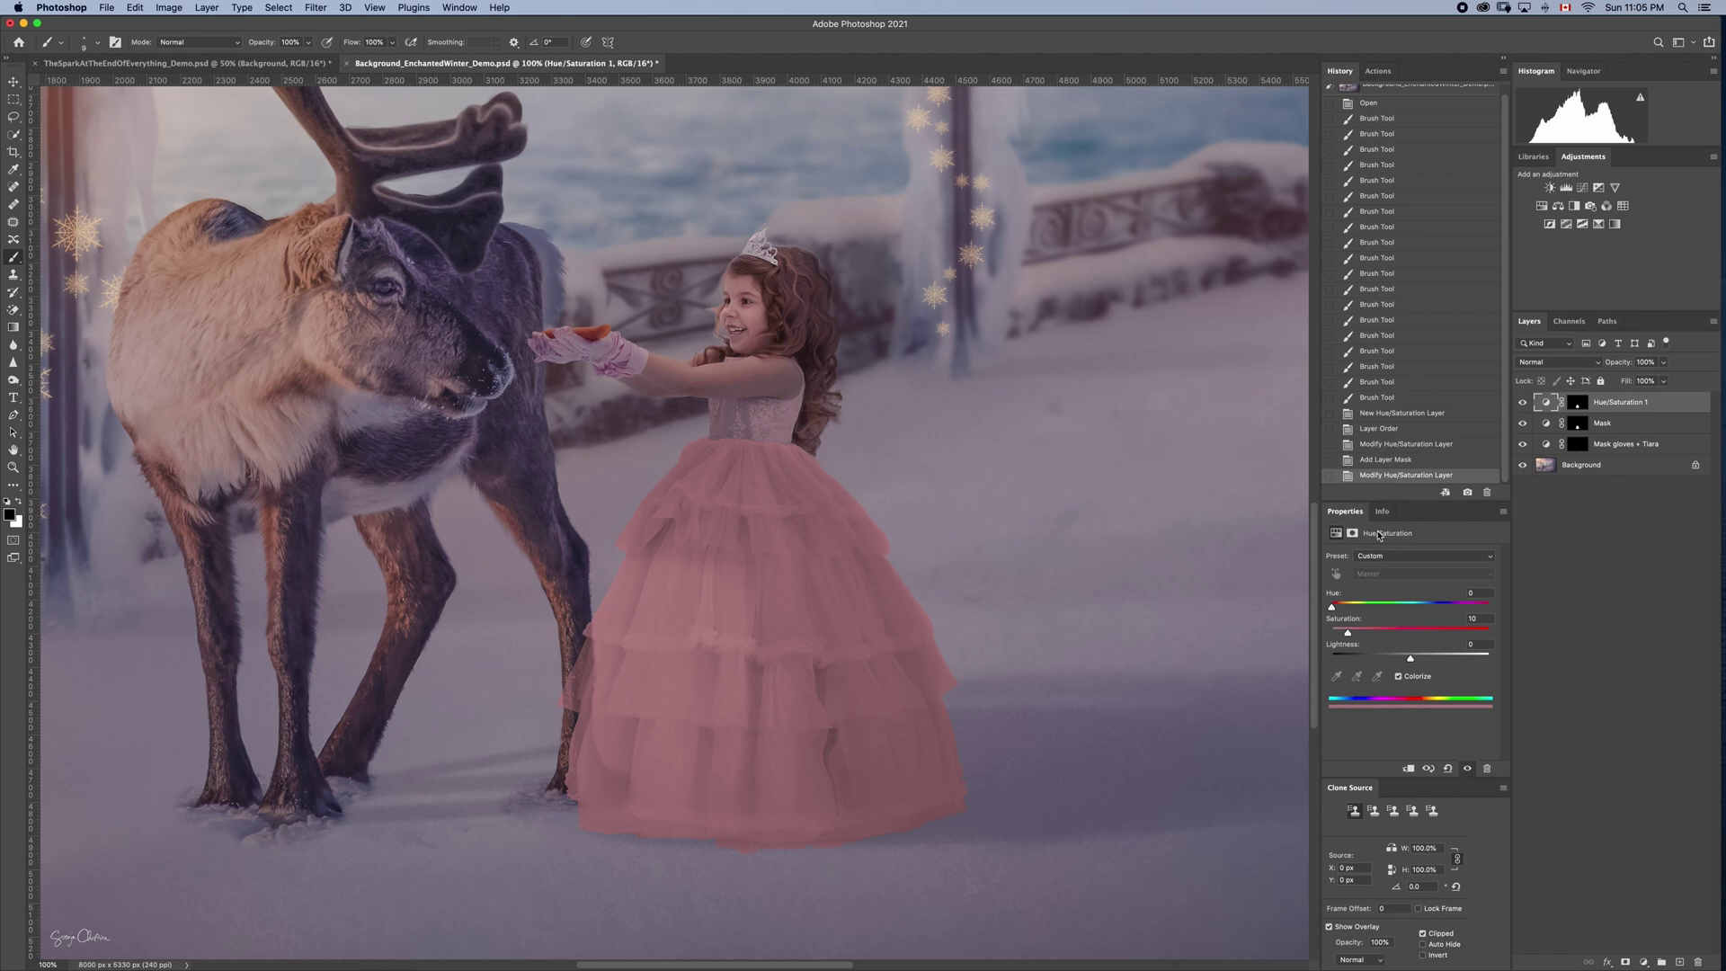
left_click_drag(1332, 609, 1436, 605)
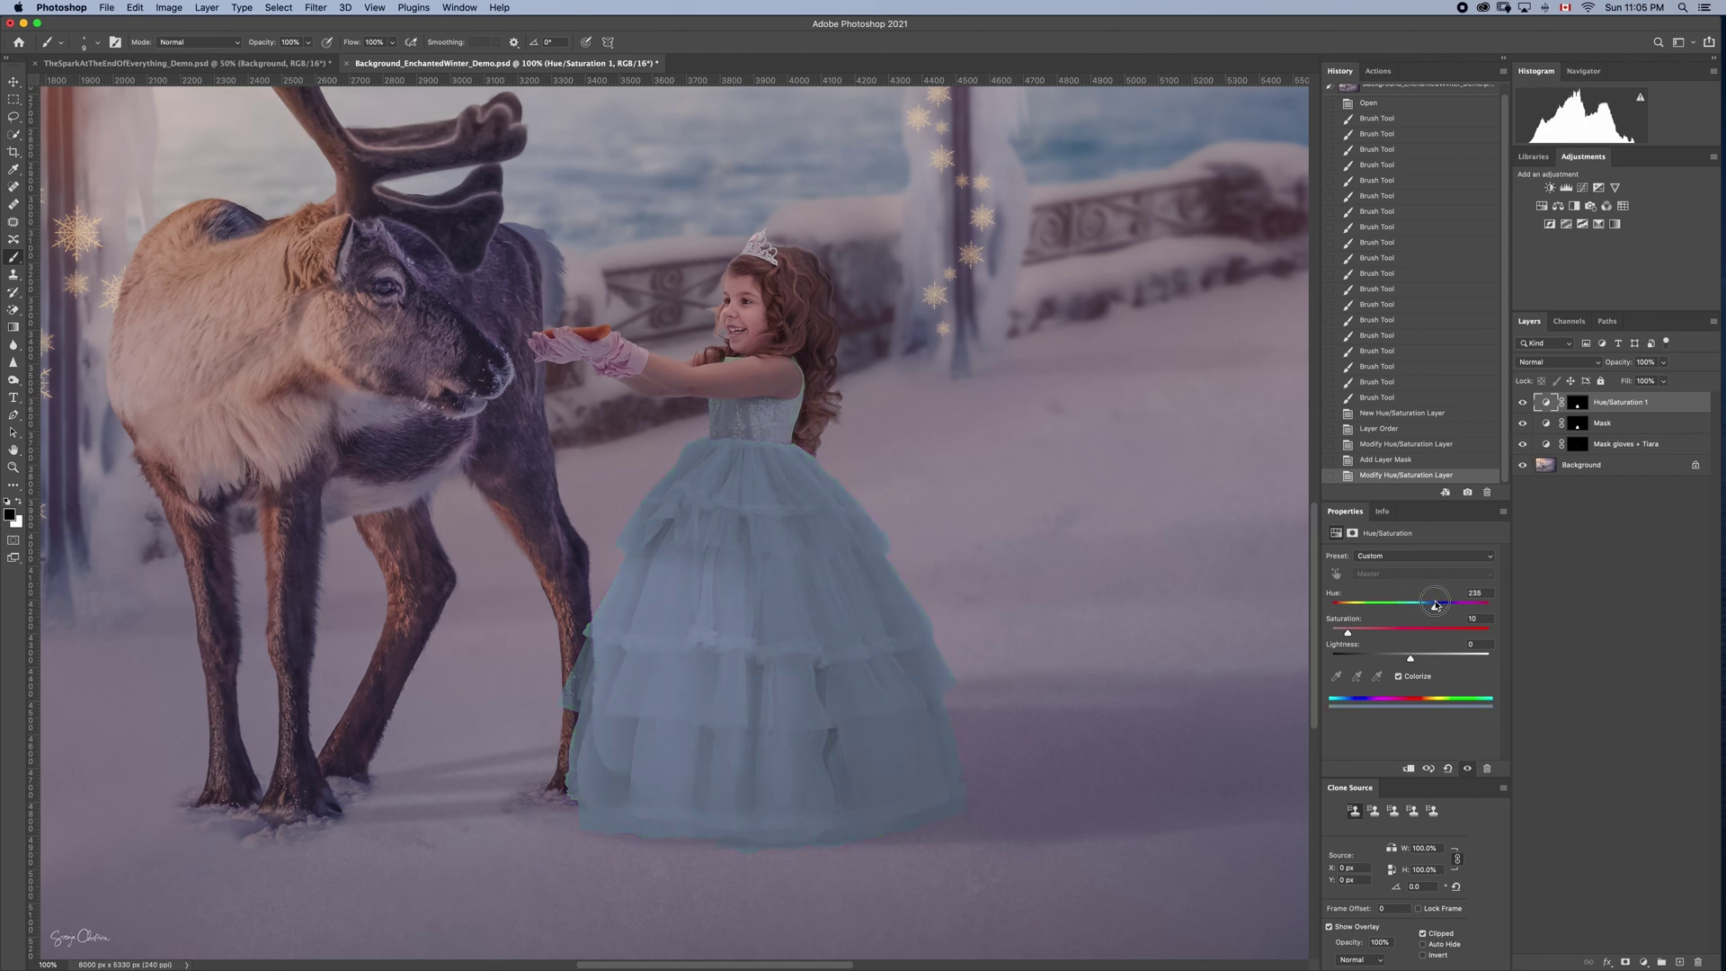
left_click_drag(1436, 605, 1460, 605)
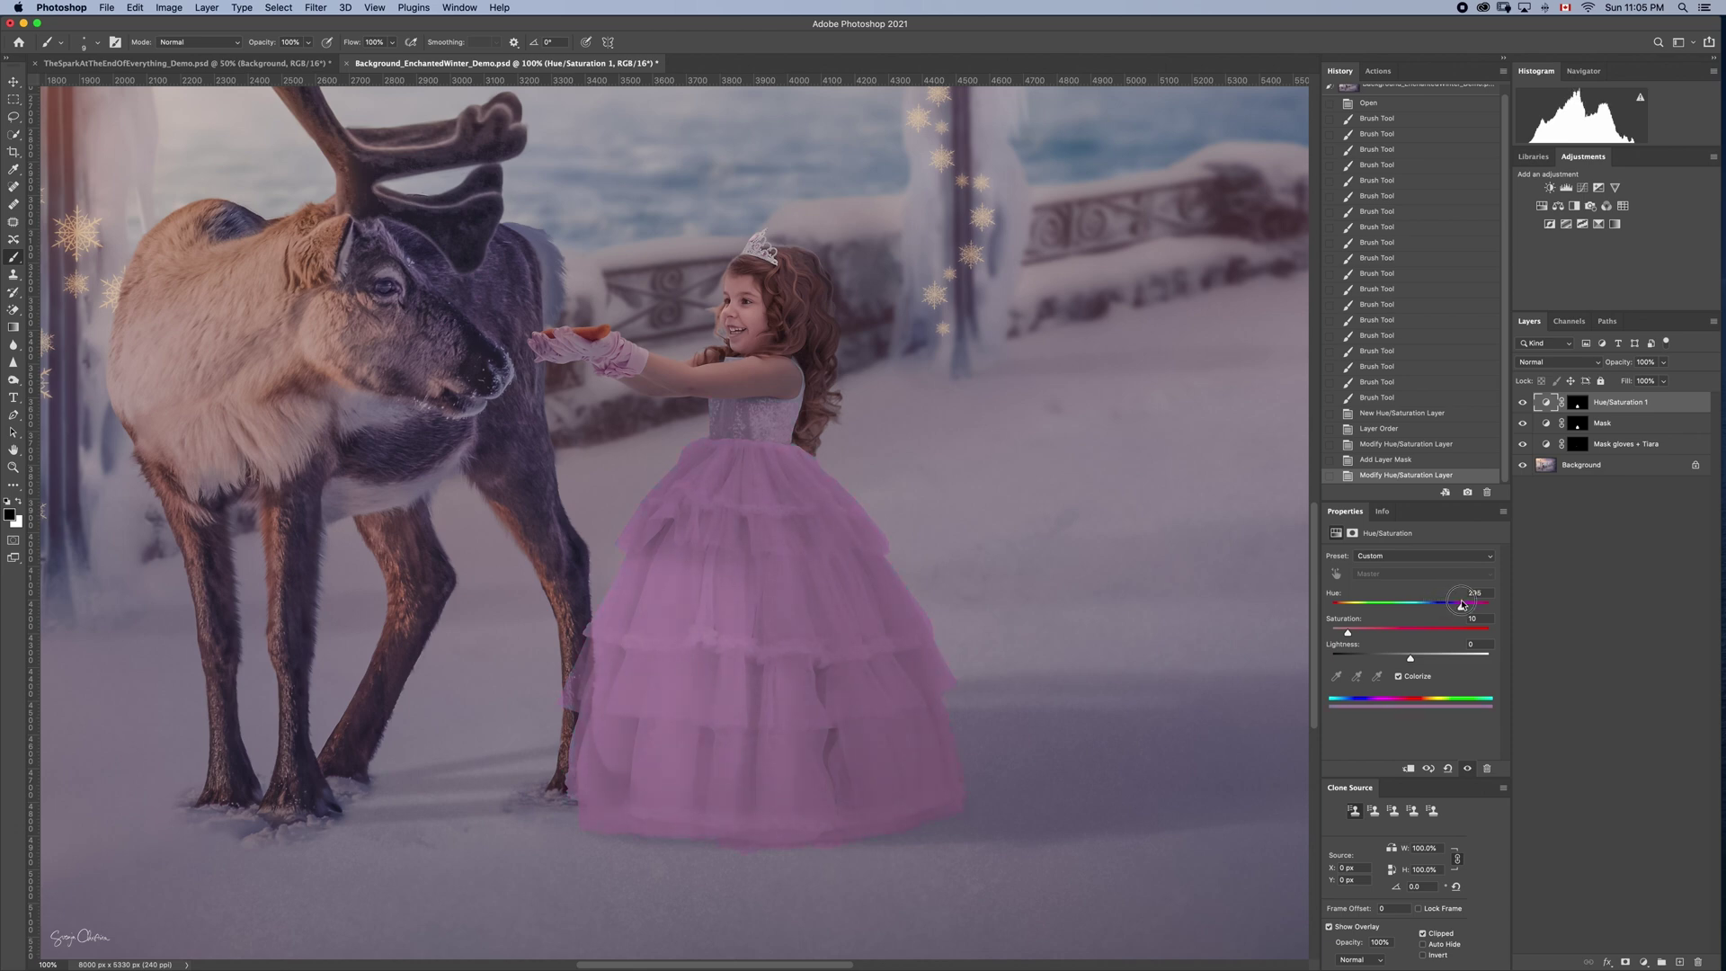
left_click_drag(1462, 604, 1463, 605)
left_click_drag(1464, 611, 1471, 613)
Paint black at 50% brush opacity on the Hue/Saturation 1 mask along the skirt's outer edge to soften the color boundary
left_click(1577, 407)
key("super+plus")
key("super+plus")
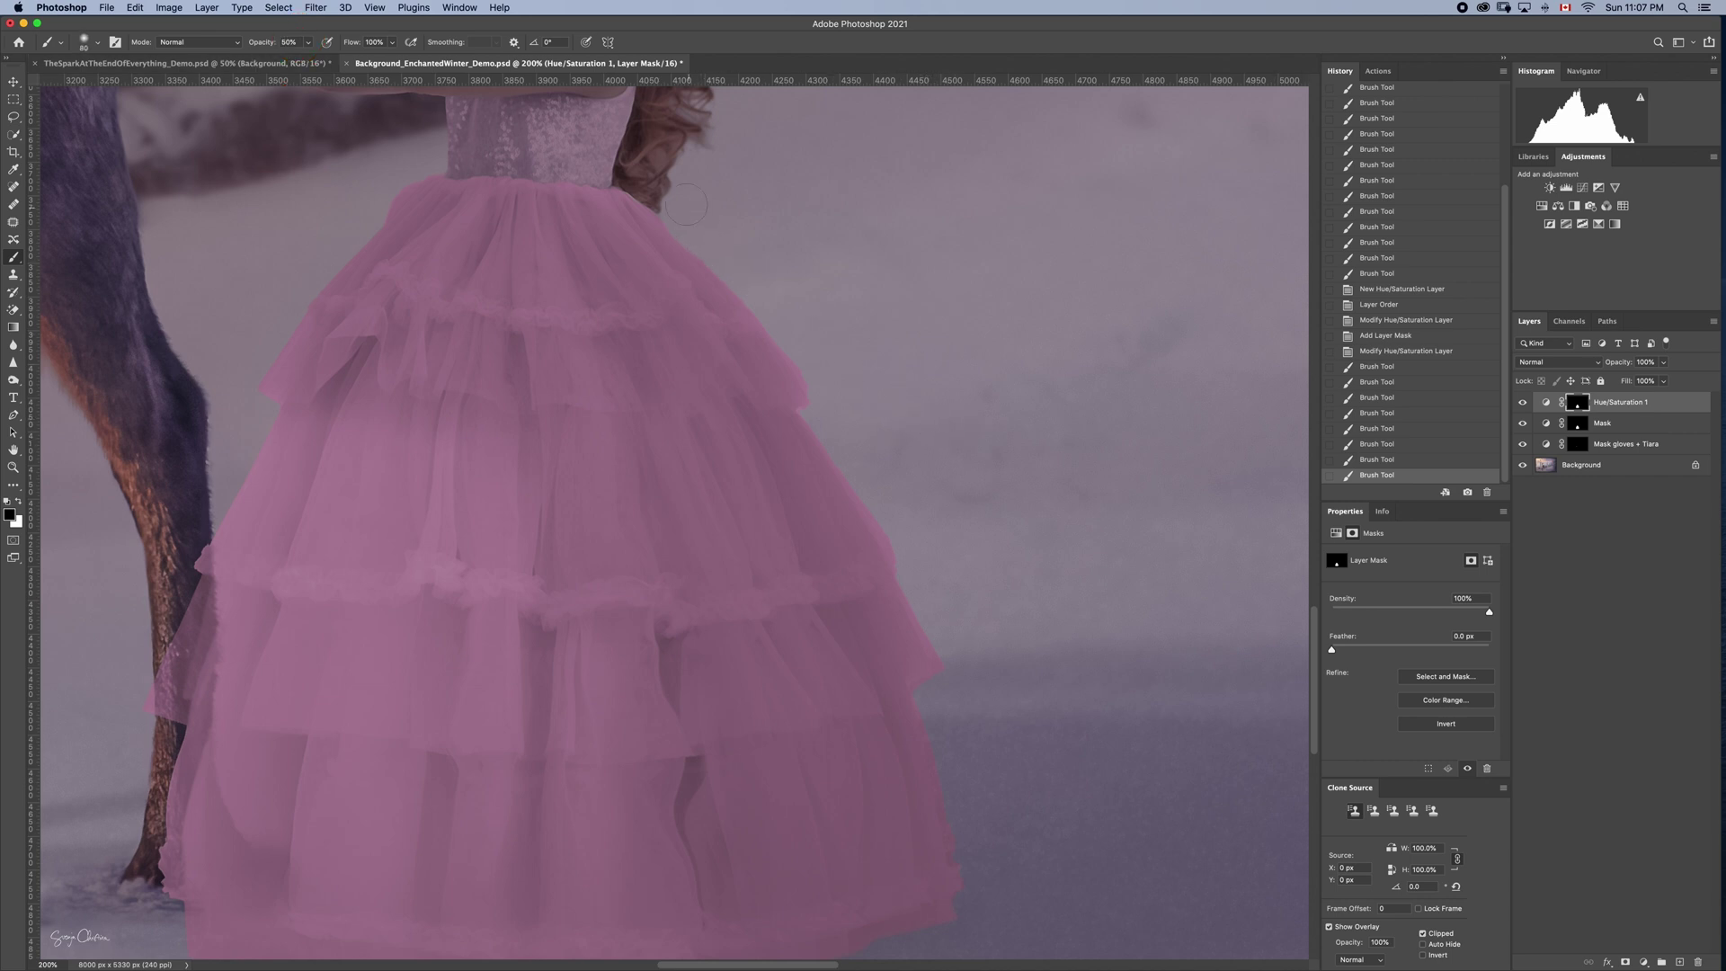
mouse_move(686, 220)
left_mouse_down()
mouse_move(752, 269)
mouse_move(941, 577)
left_mouse_up()
mouse_move(832, 436)
left_mouse_down()
mouse_move(939, 577)
mouse_move(969, 845)
left_mouse_up()
left_click_drag(953, 783, 995, 941)
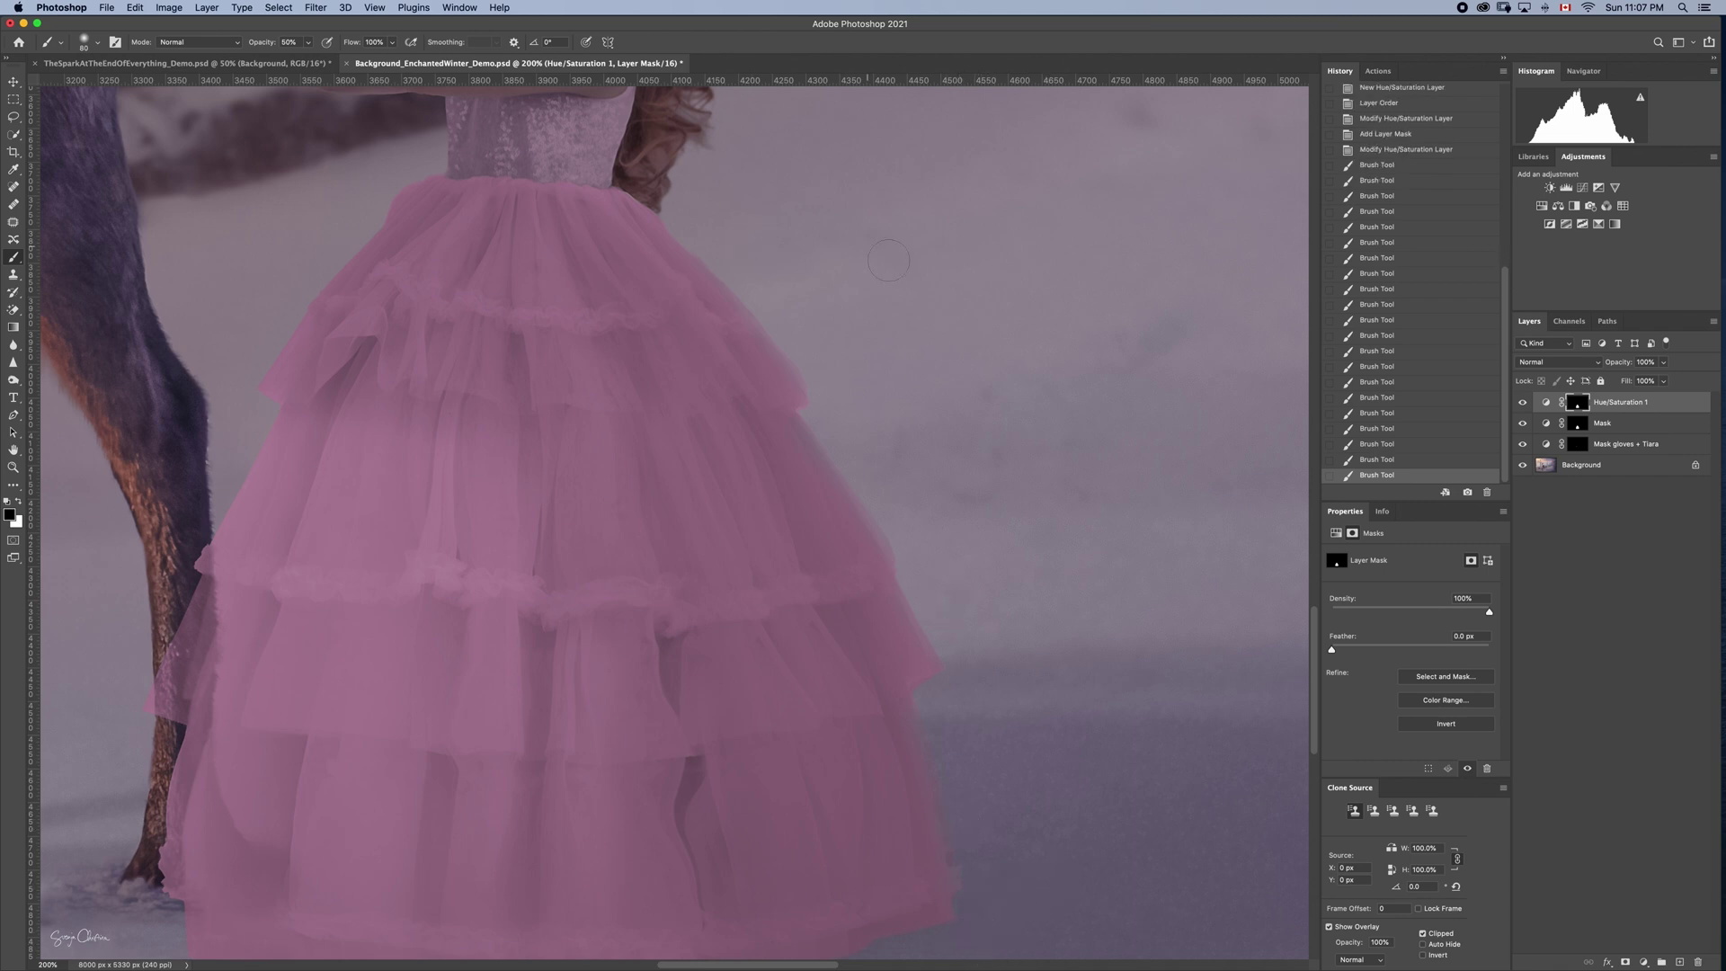
Lower the Hue/Saturation 1 layer's opacity to 76% and set its colorize saturation to 12
key("super+minus")
key("super+minus")
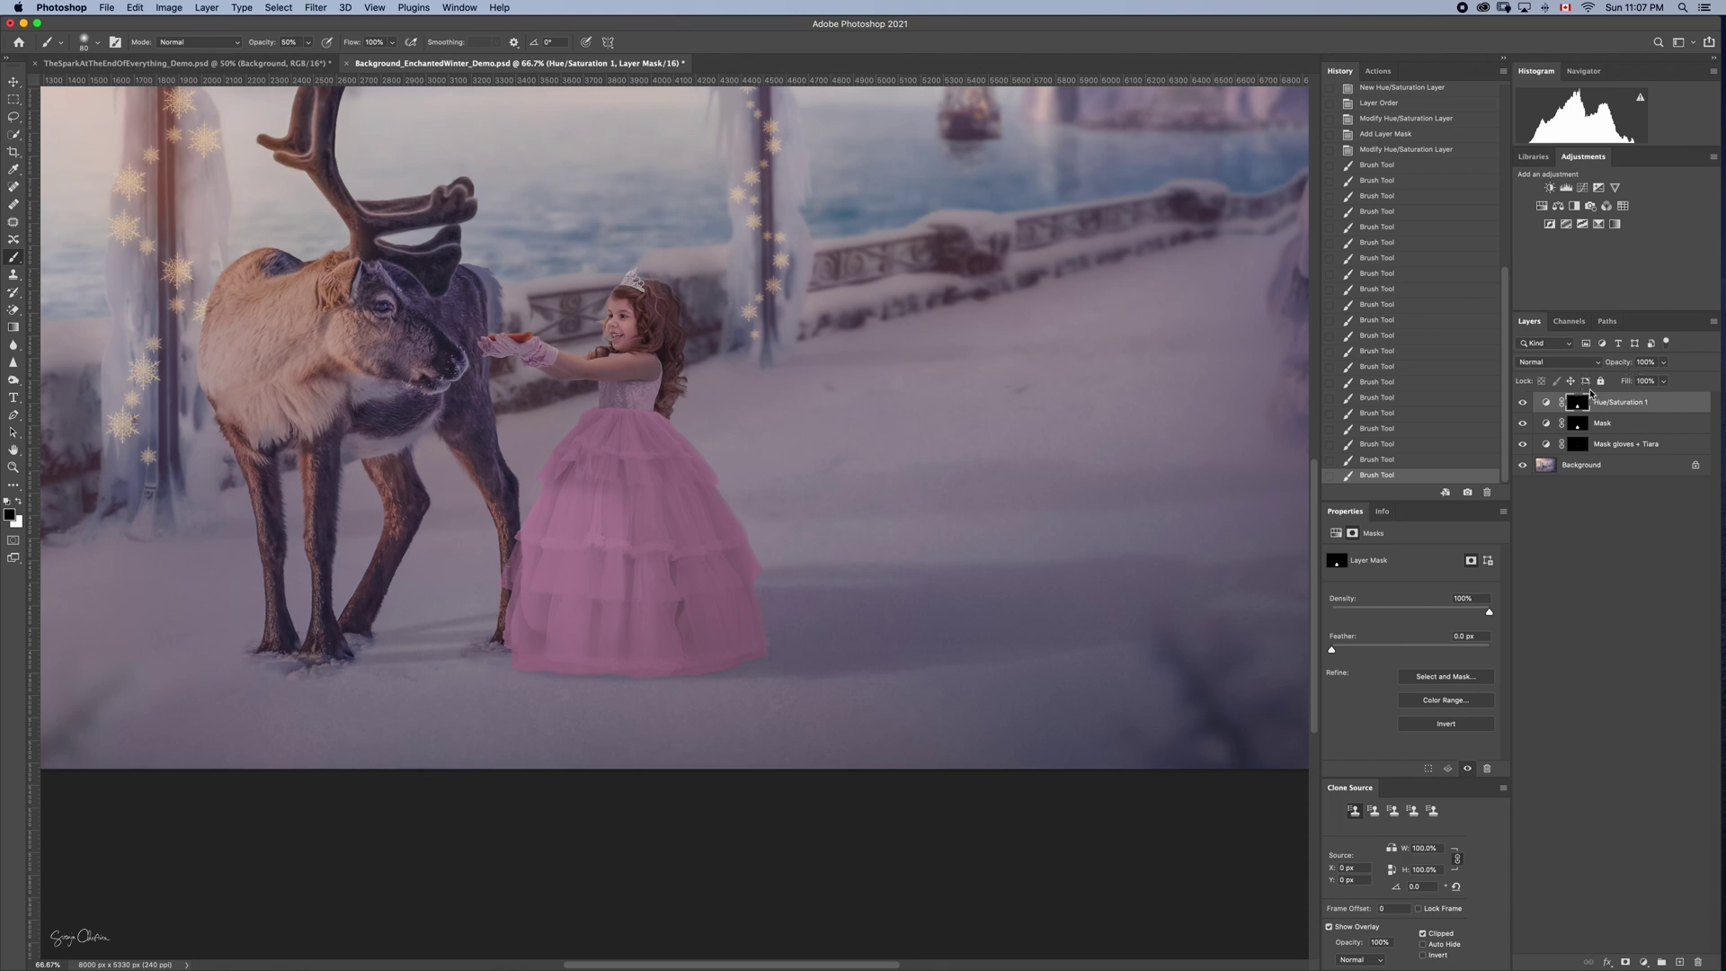
left_click_drag(1623, 363, 1604, 367)
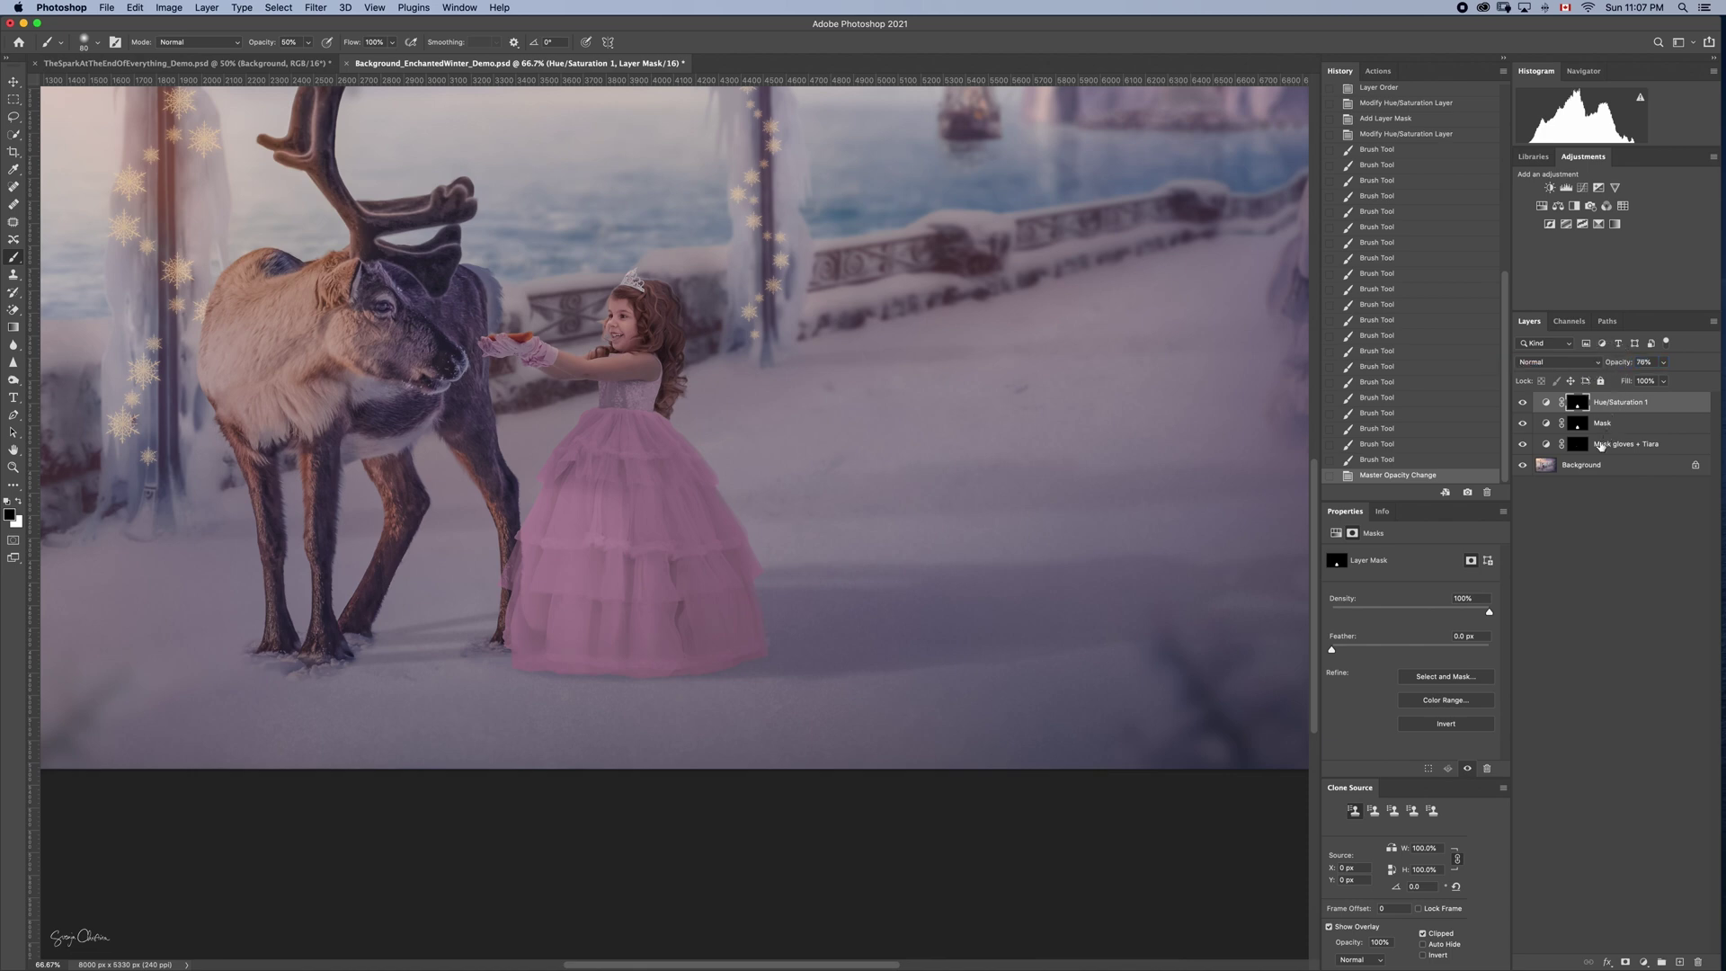
key("super+minus")
key("super+minus")
left_click(1546, 402)
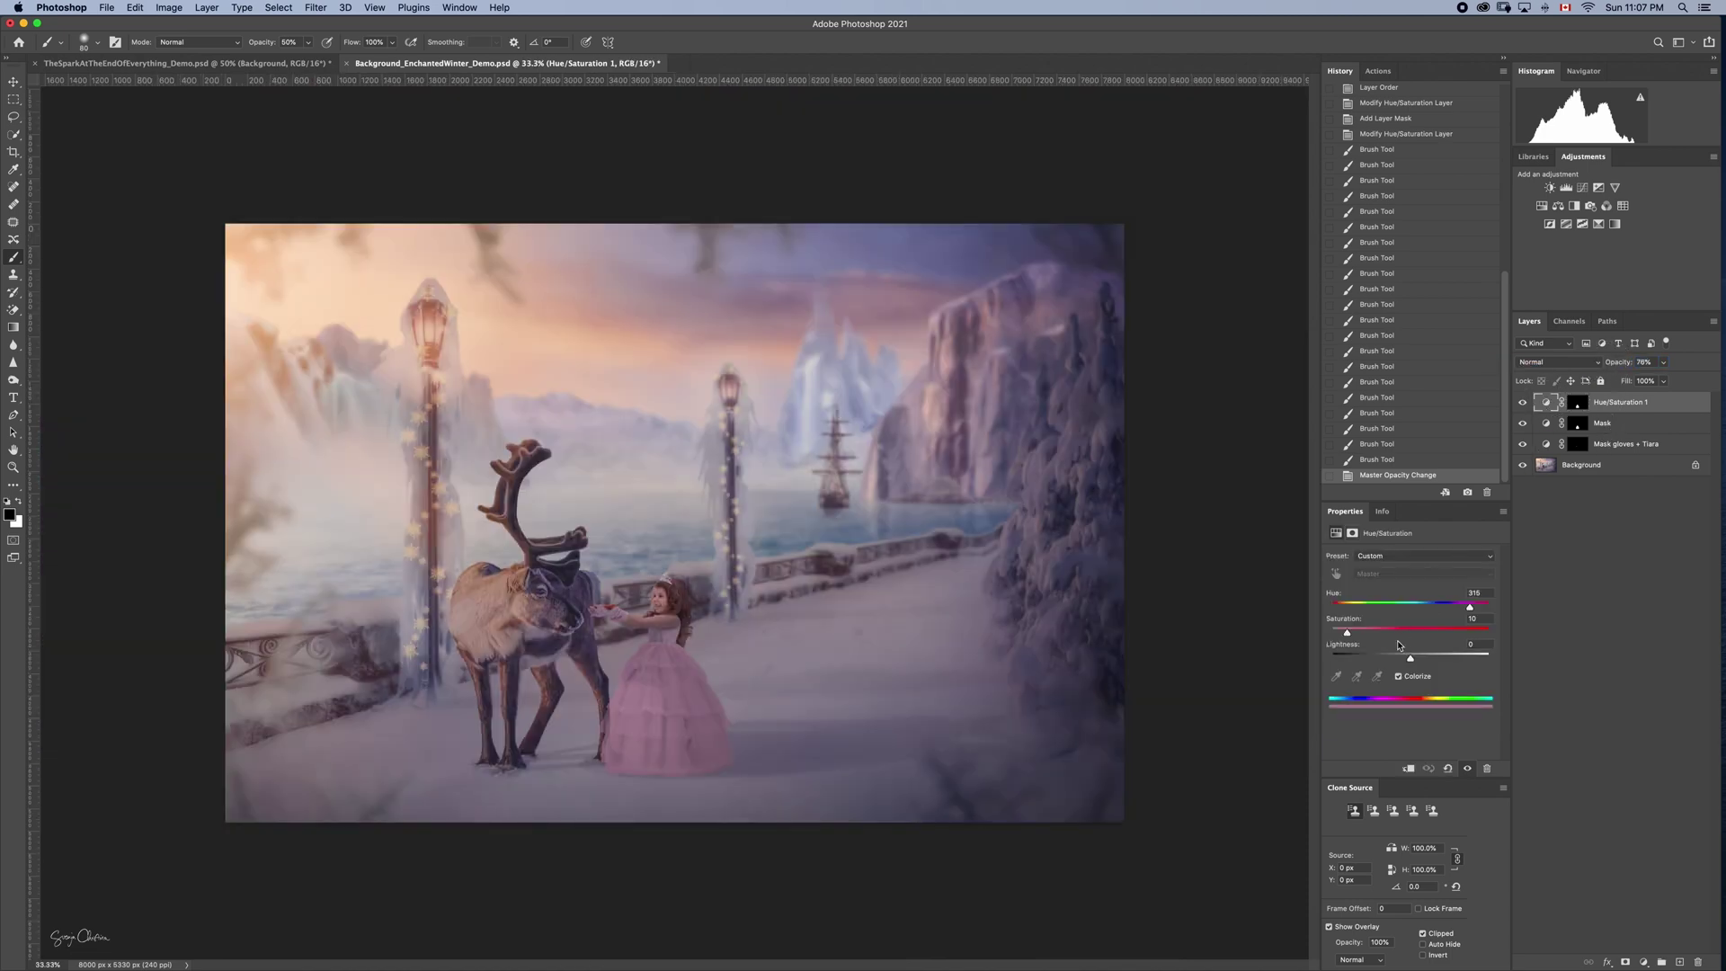
left_click_drag(1348, 633, 1351, 633)
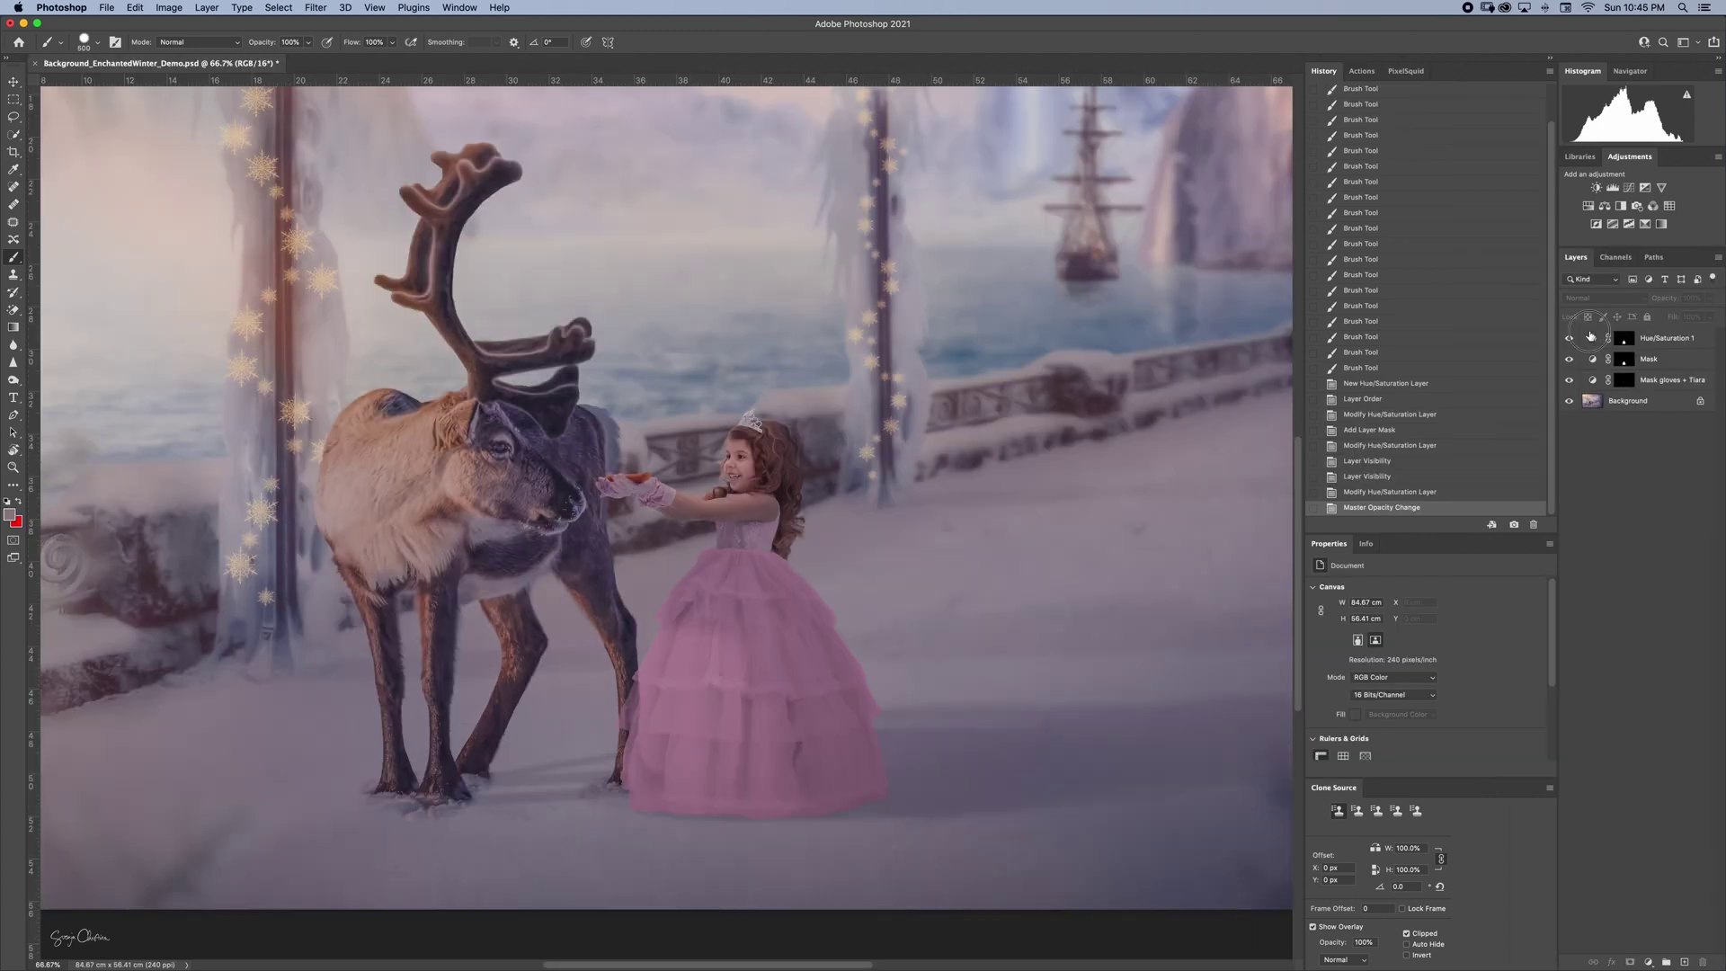
Move the Hue/Saturation 1 layer directly above the Background and rename it H/S pink
left_click_drag(1591, 336, 1593, 393)
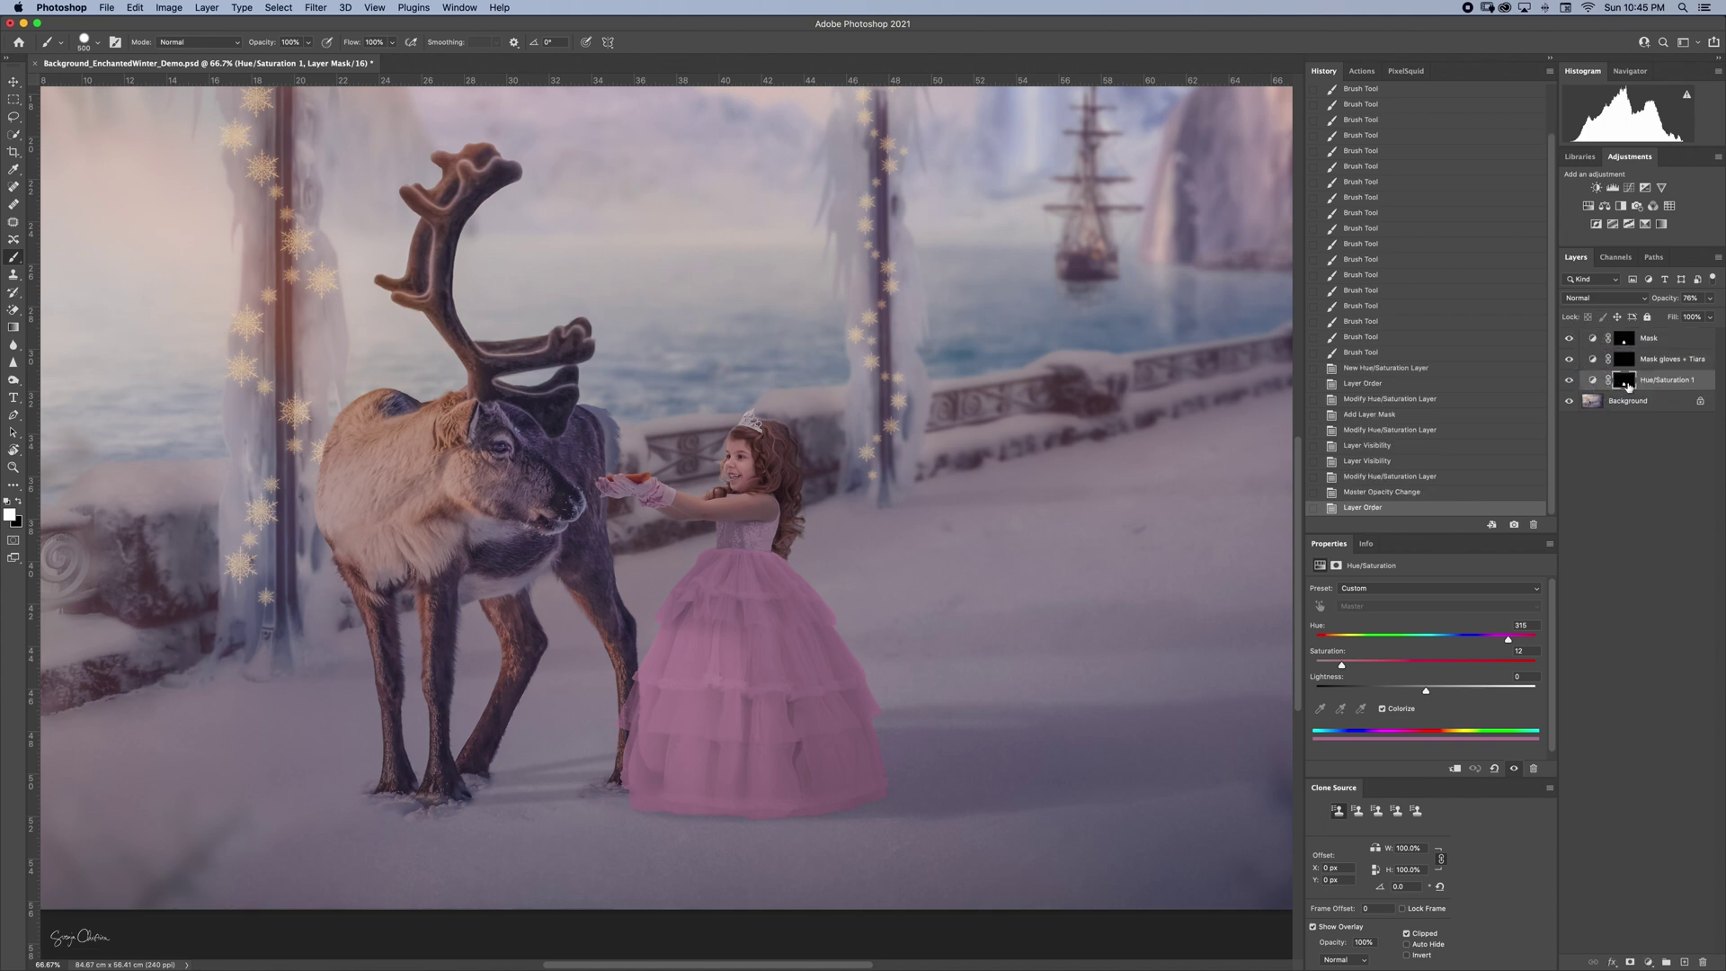
double_click(1666, 379)
type("H/S pink")
key("Return")
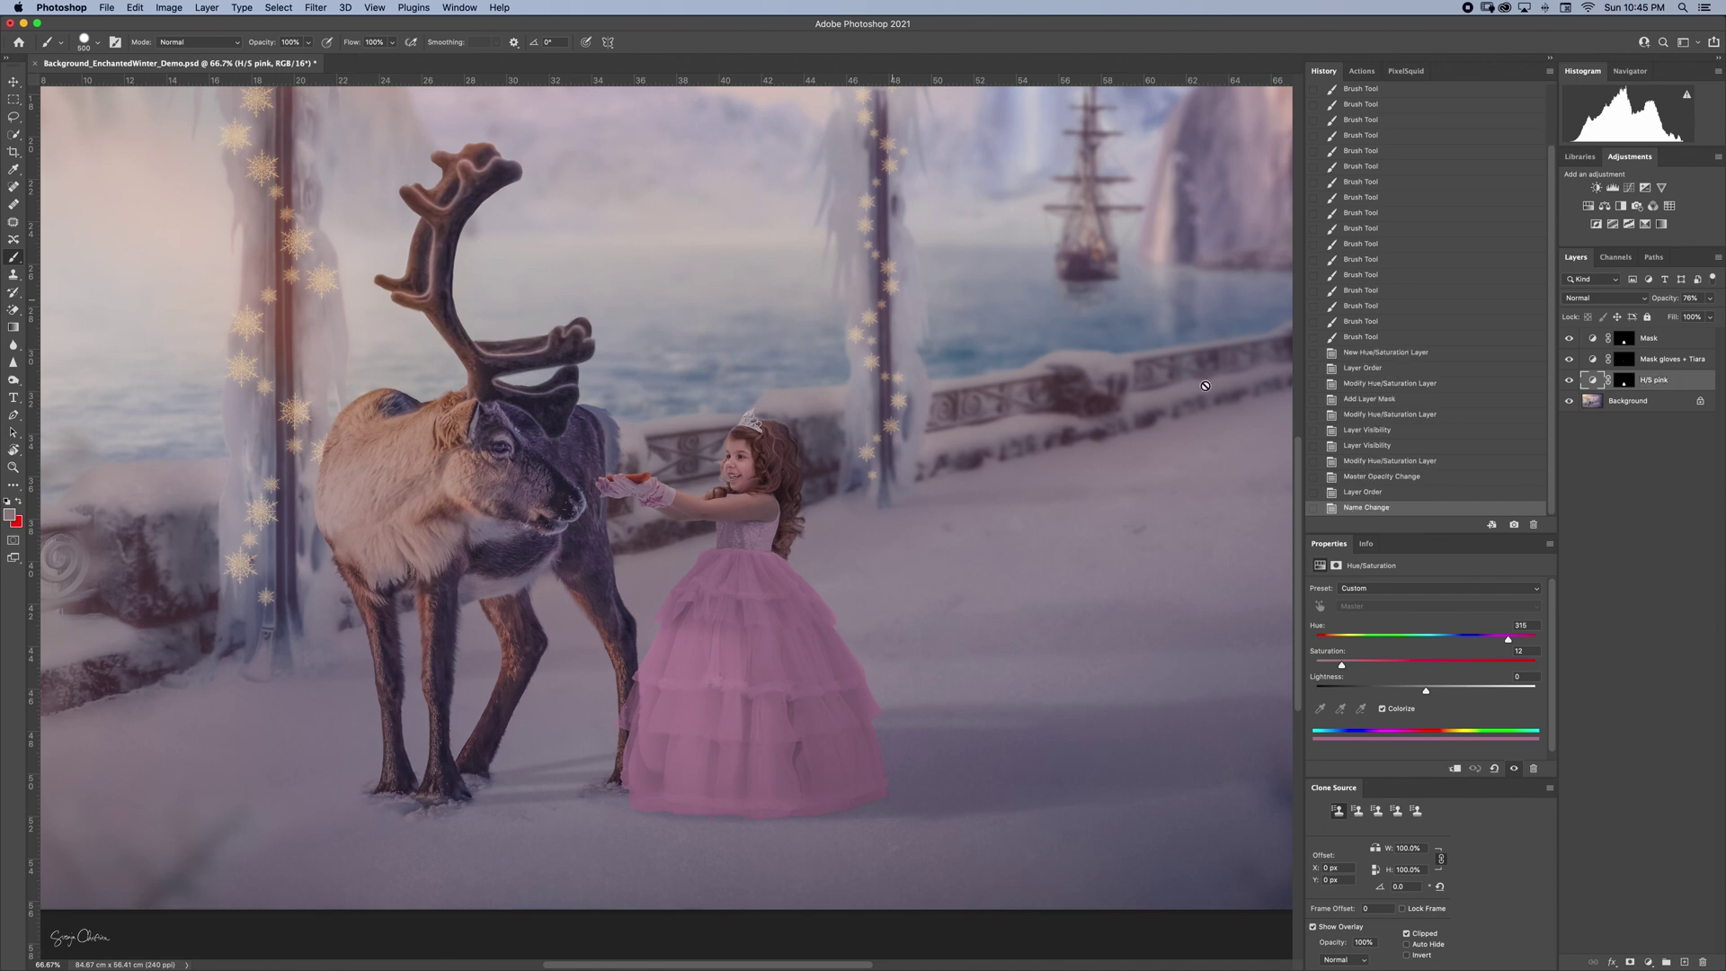
Hide the H/S pink layer and add a new Hue/Saturation adjustment layer masked with a copy of the dress mask
left_click(1569, 380)
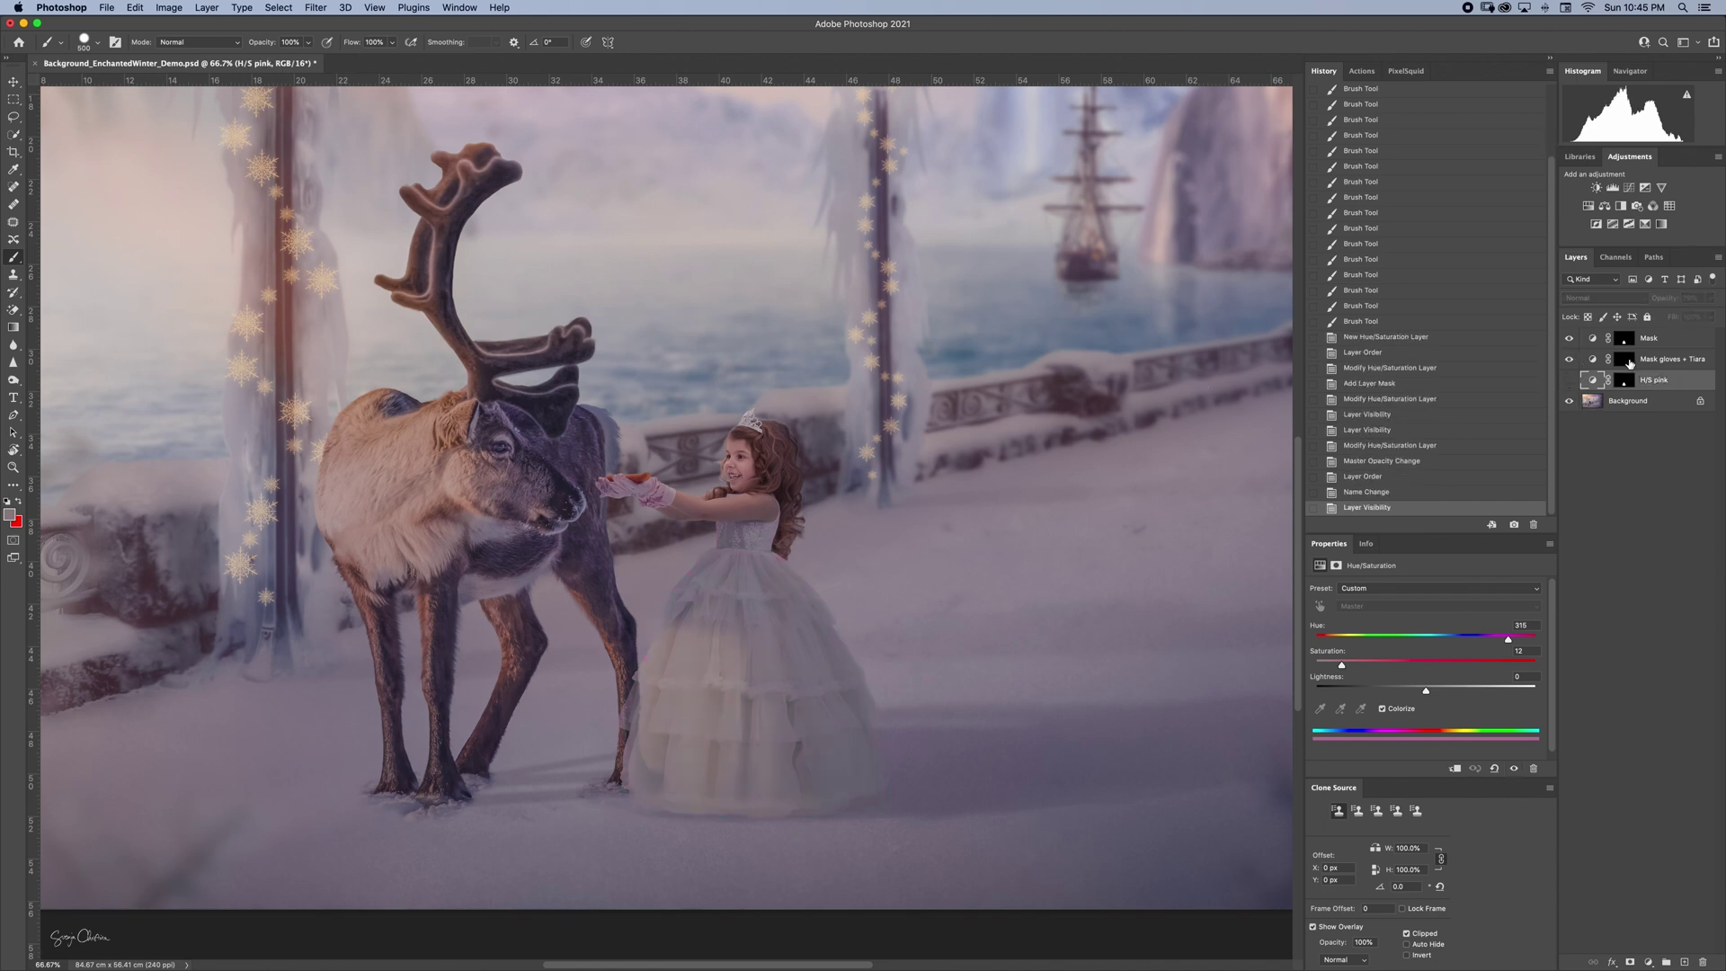
left_click(1588, 205)
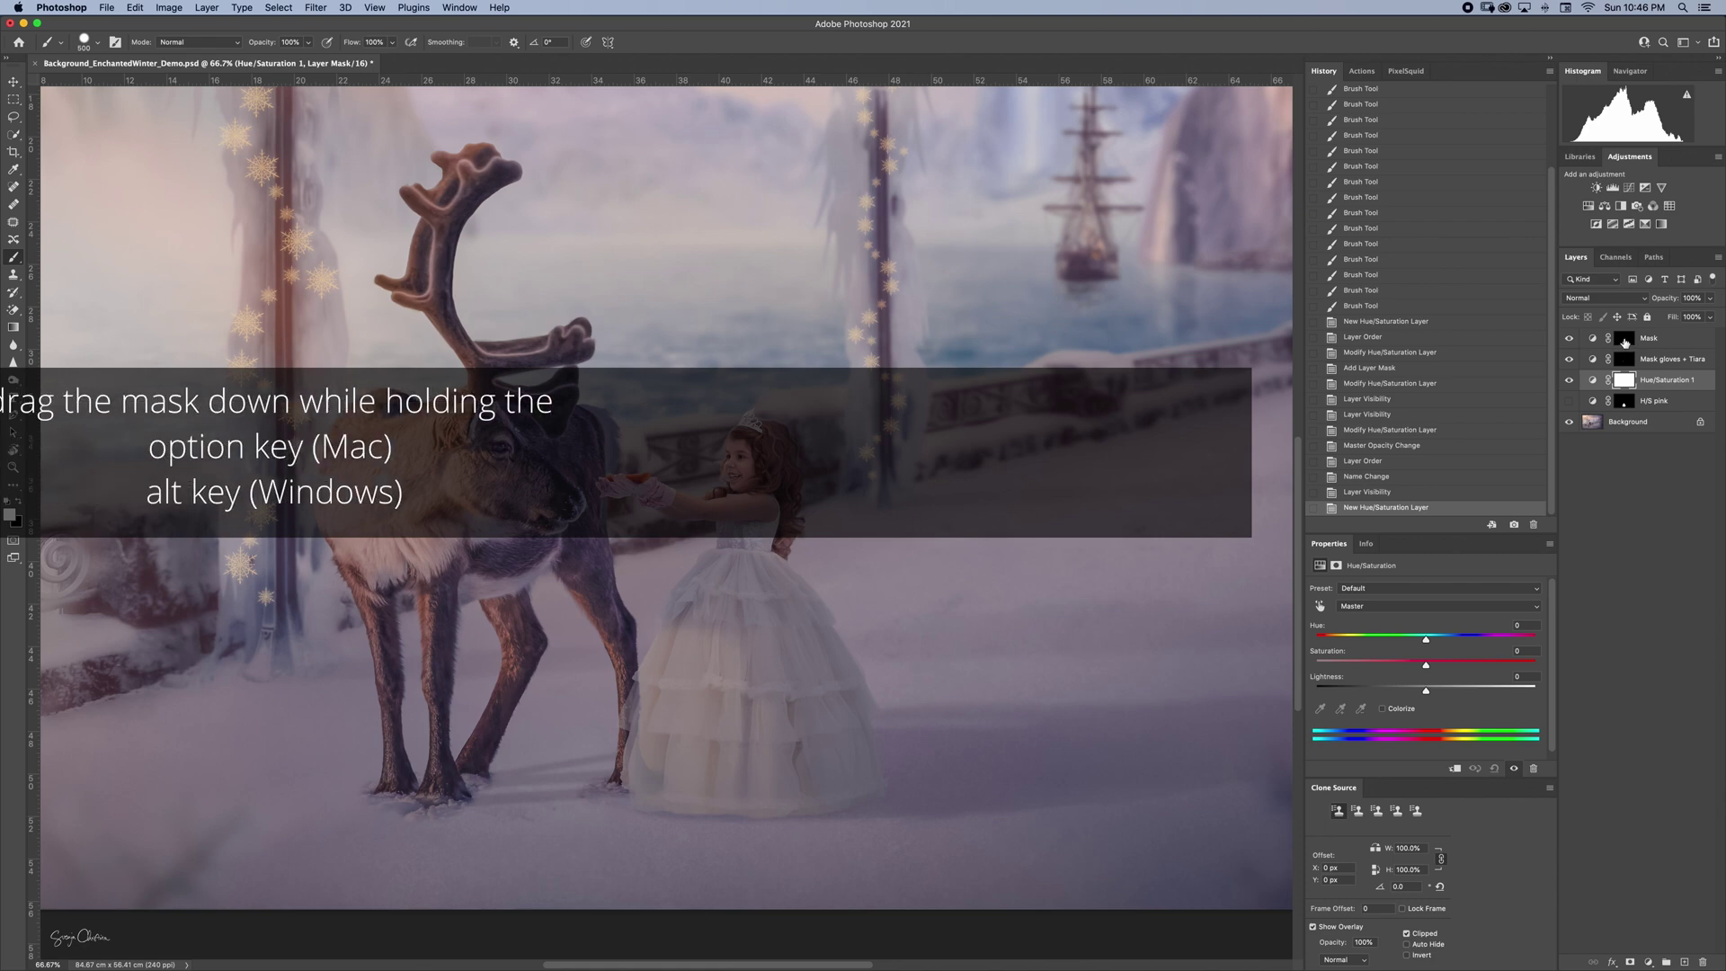
left_click_drag(1624, 343, 1623, 381)
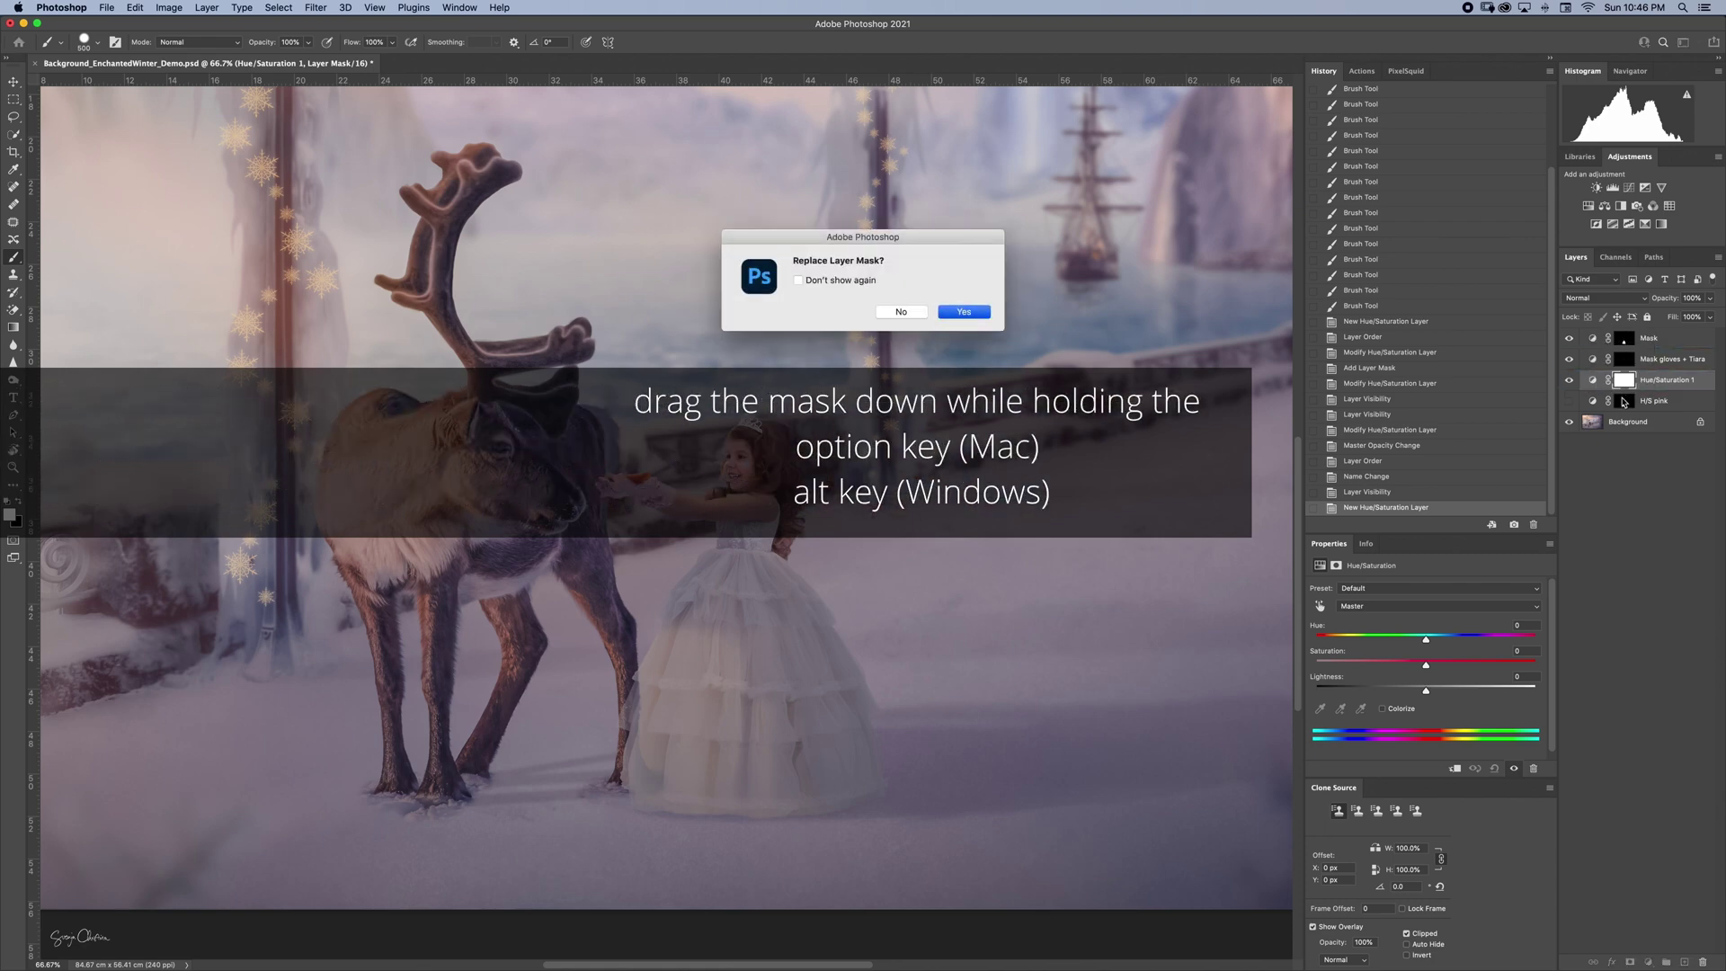
key("Return")
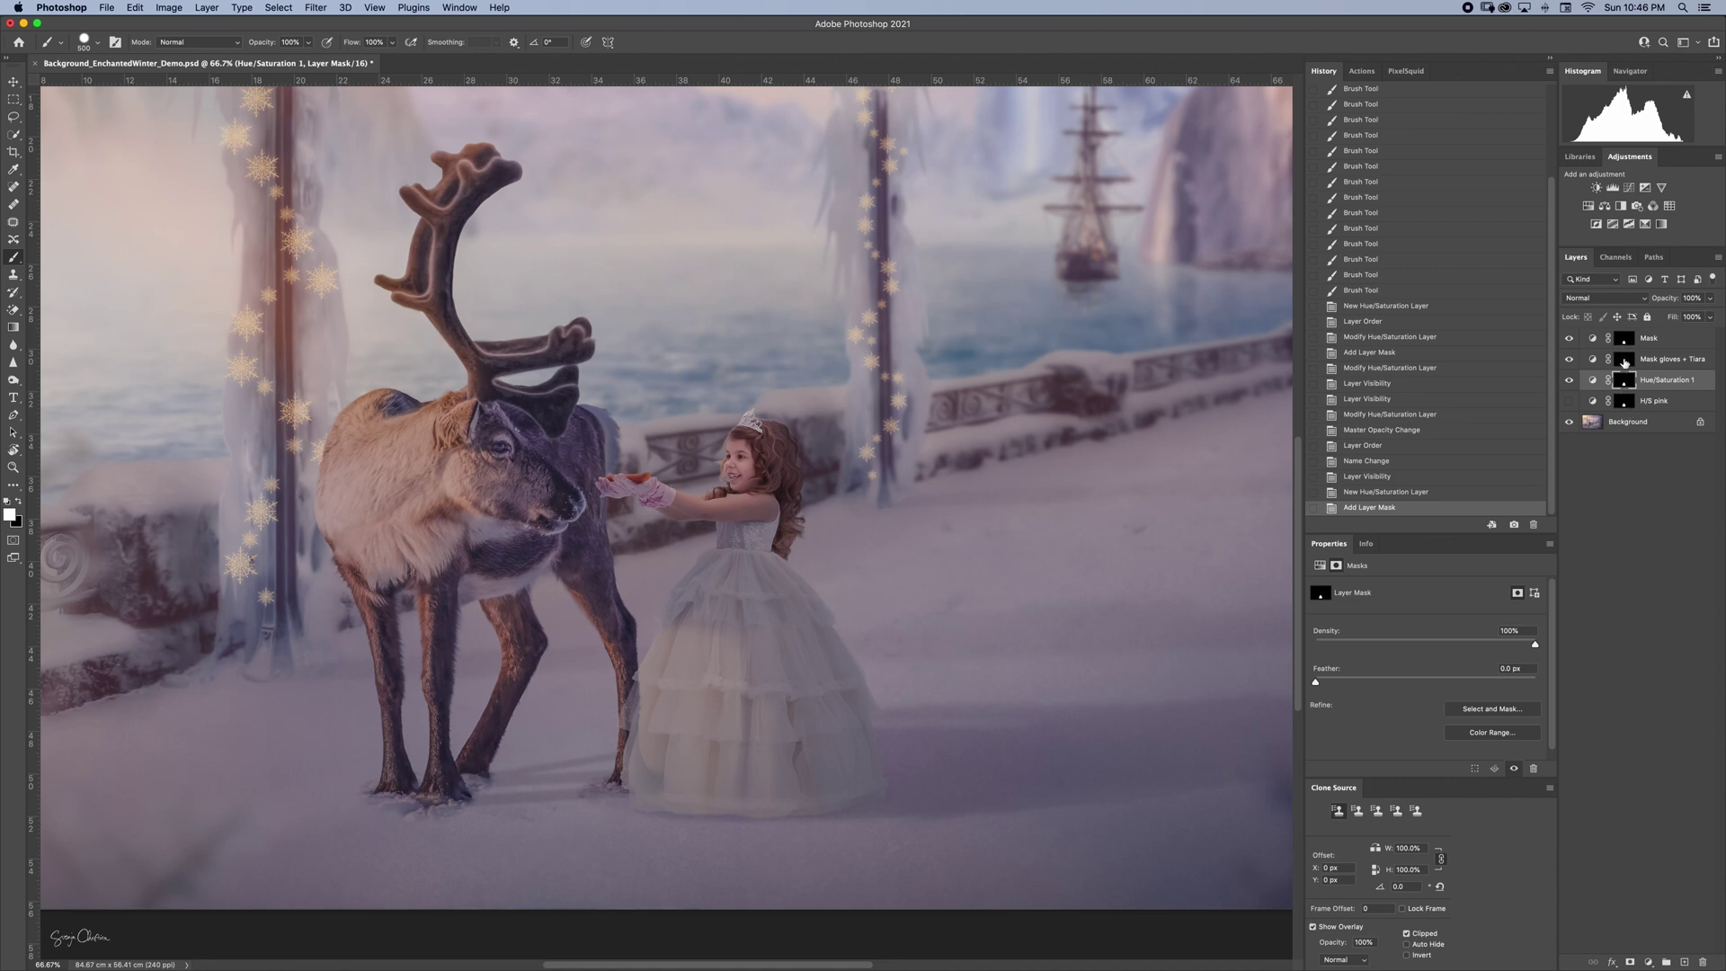
Load the gloves and tiara mask as a selection, paint it white on the new layer's mask, and deselect
left_click(1625, 359, "super")
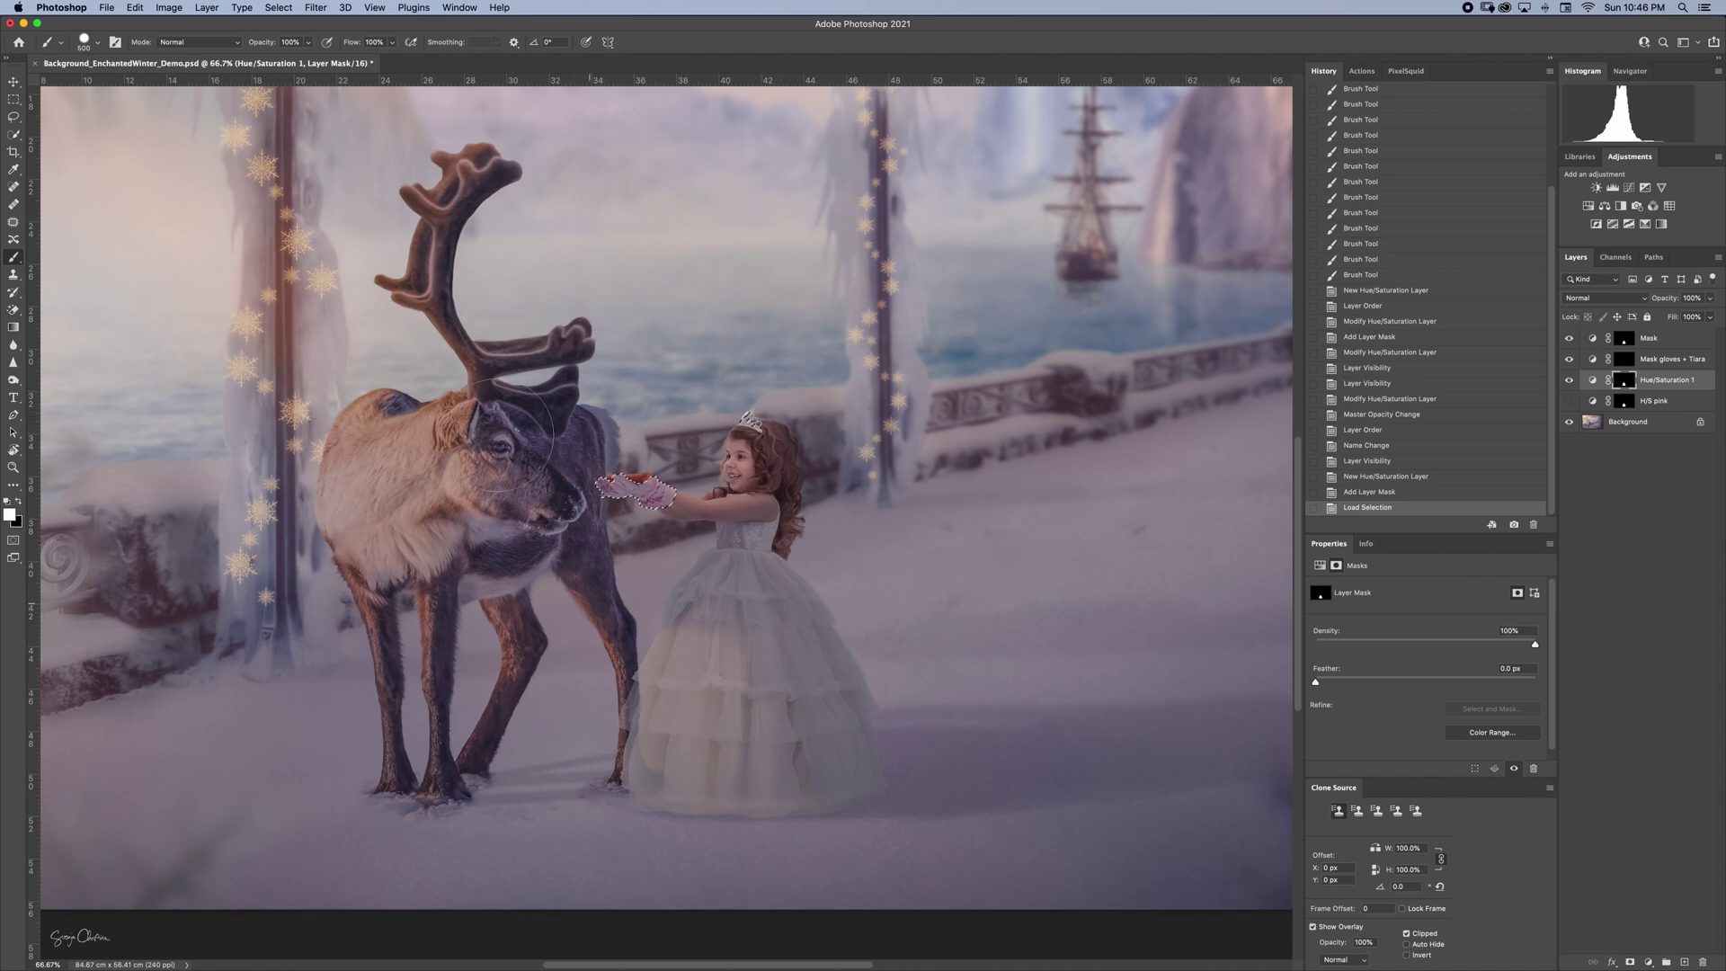
mouse_move(631, 490)
left_mouse_down()
mouse_move(739, 497)
mouse_move(755, 409)
left_mouse_up()
key("super+plus")
key("super+plus")
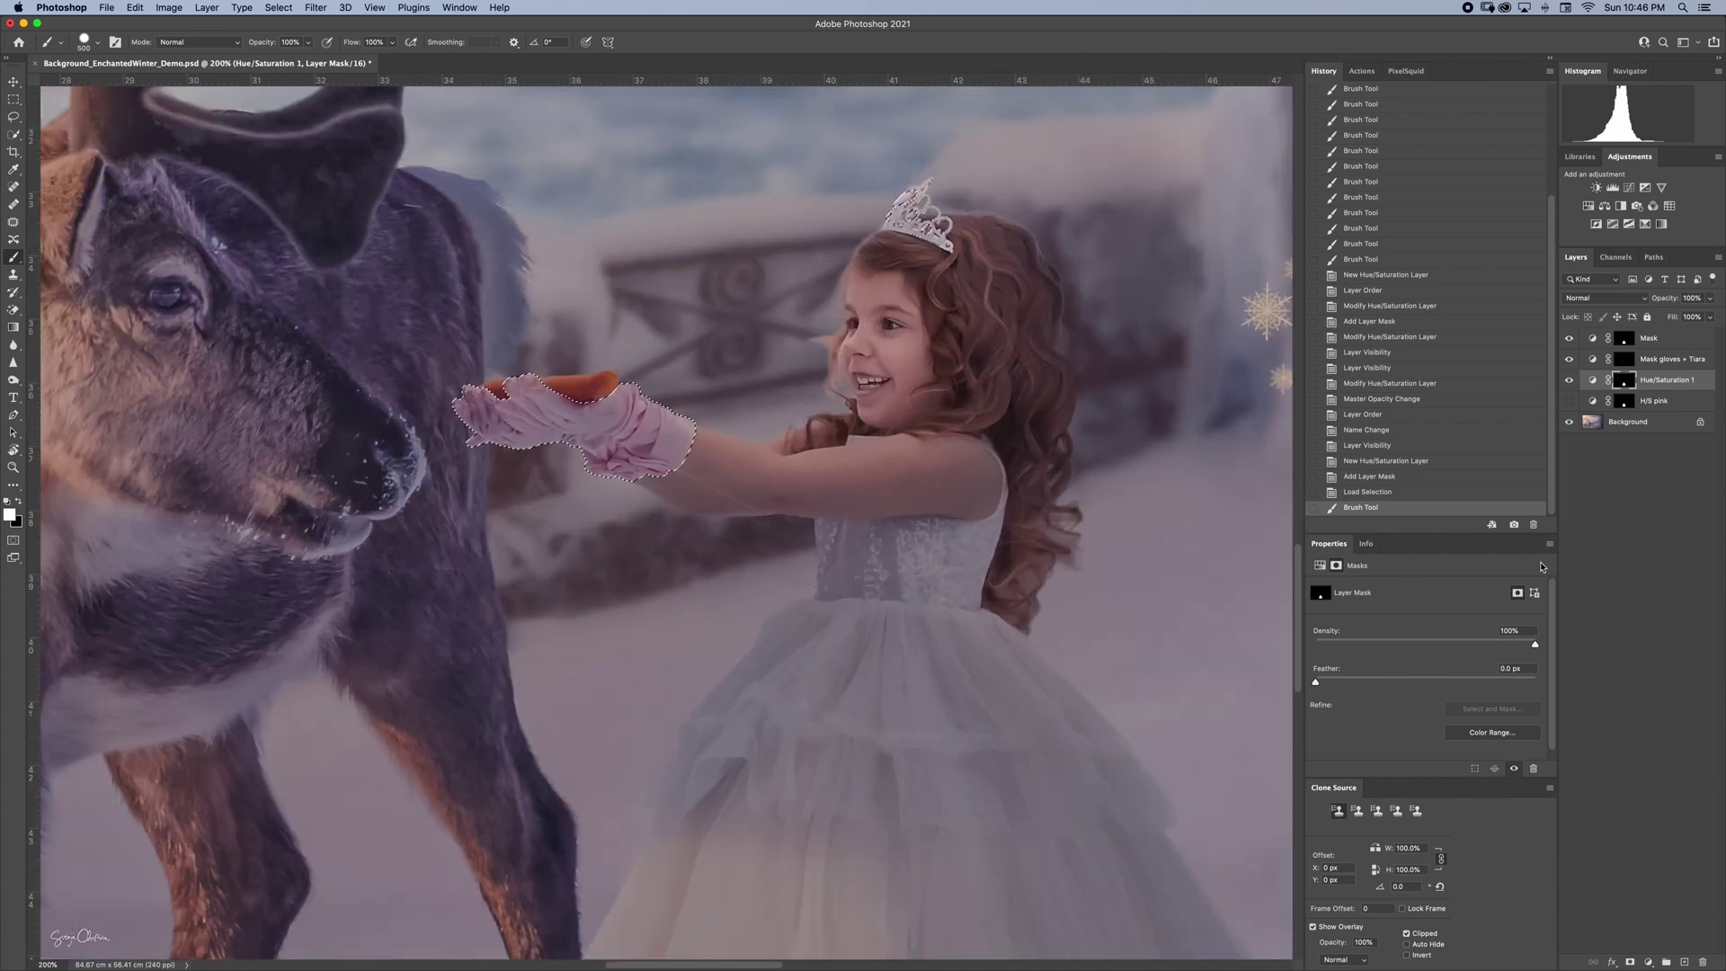
left_click(1625, 384, "alt")
key("d")
key("alt+BackSpace")
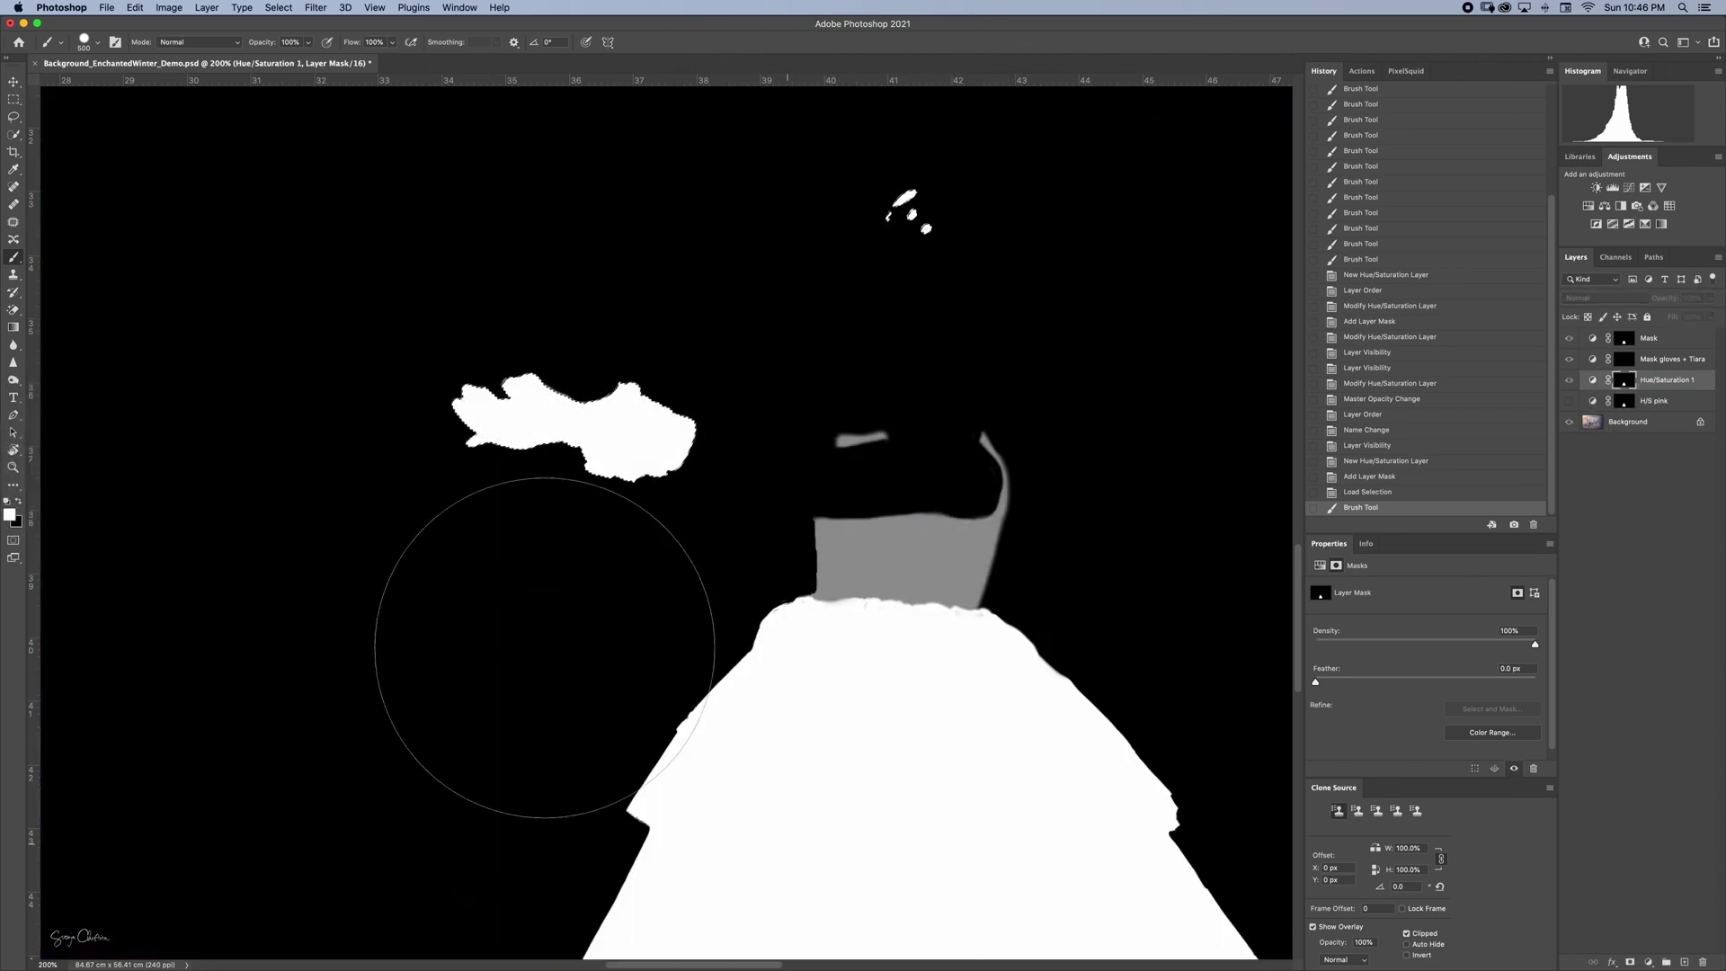
left_click_drag(937, 222, 1023, 282)
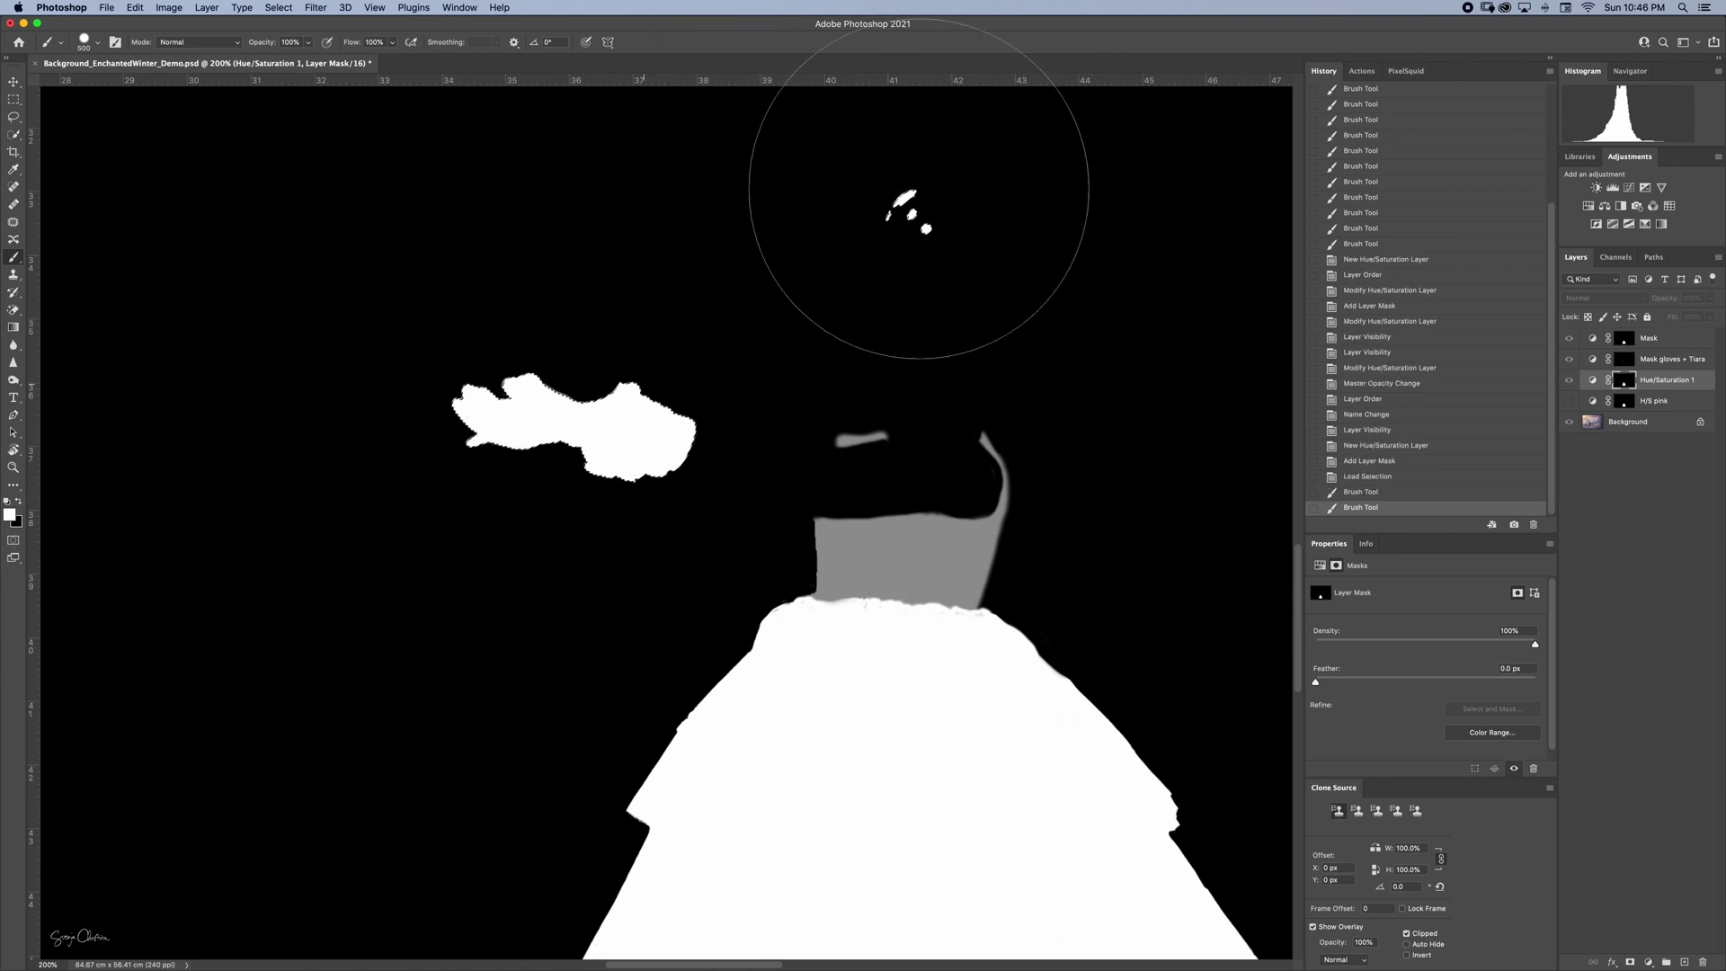
key("super+d")
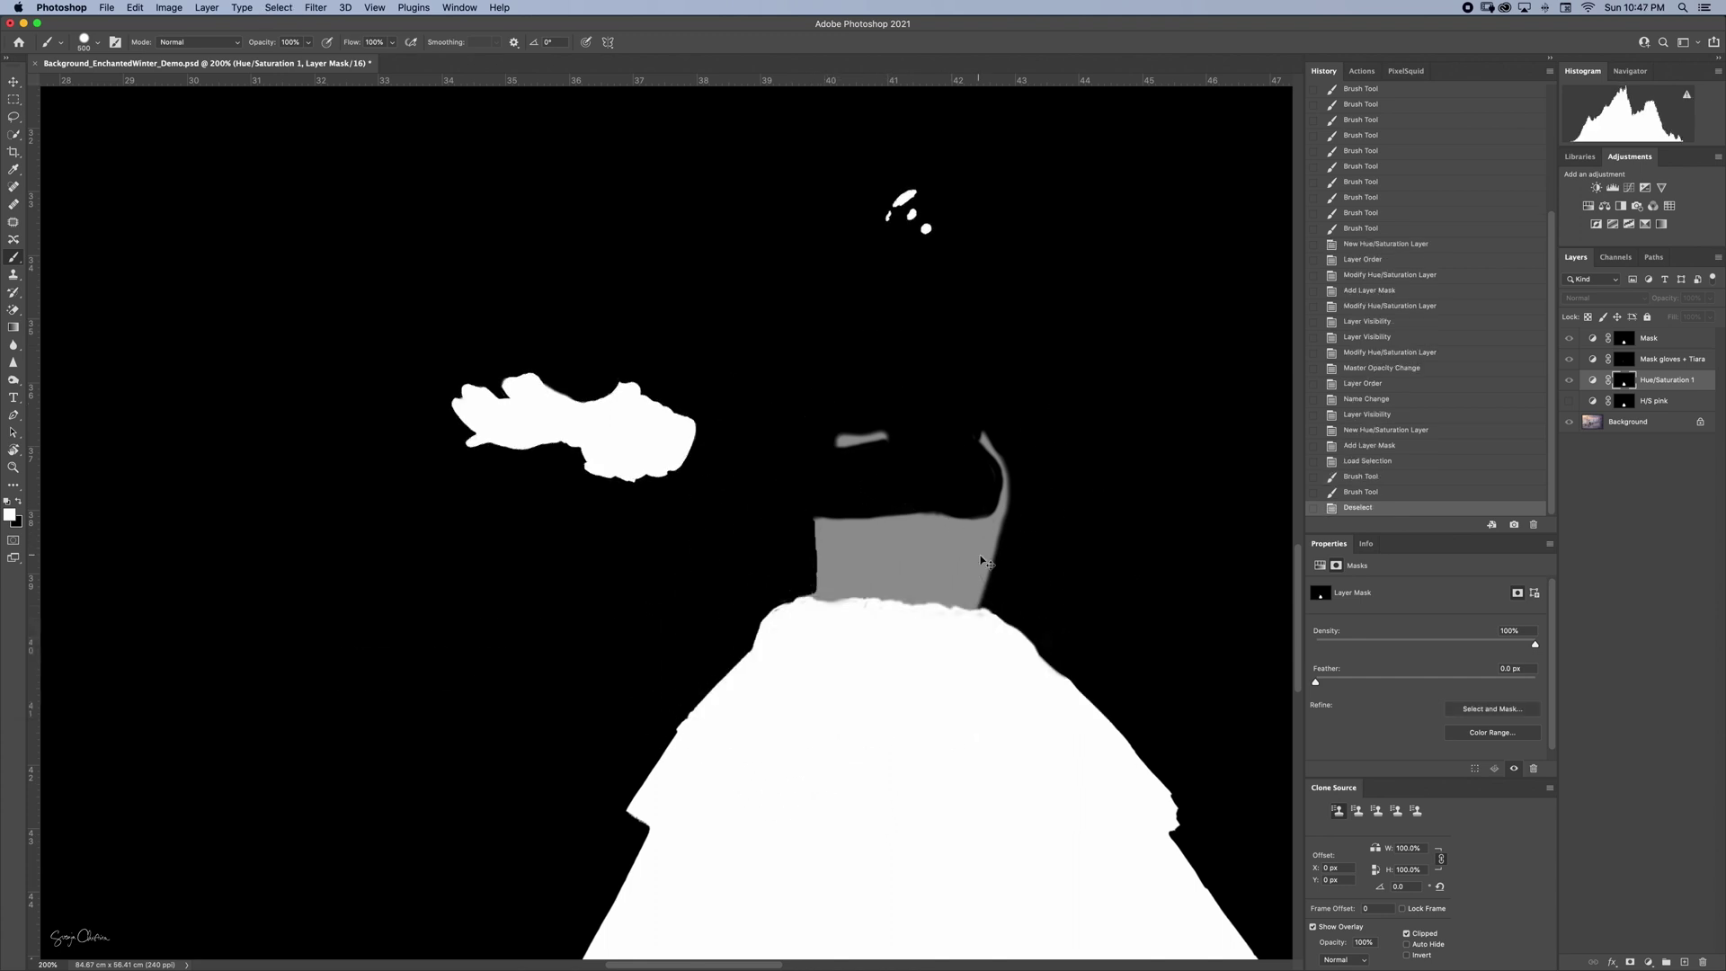
key("super+0")
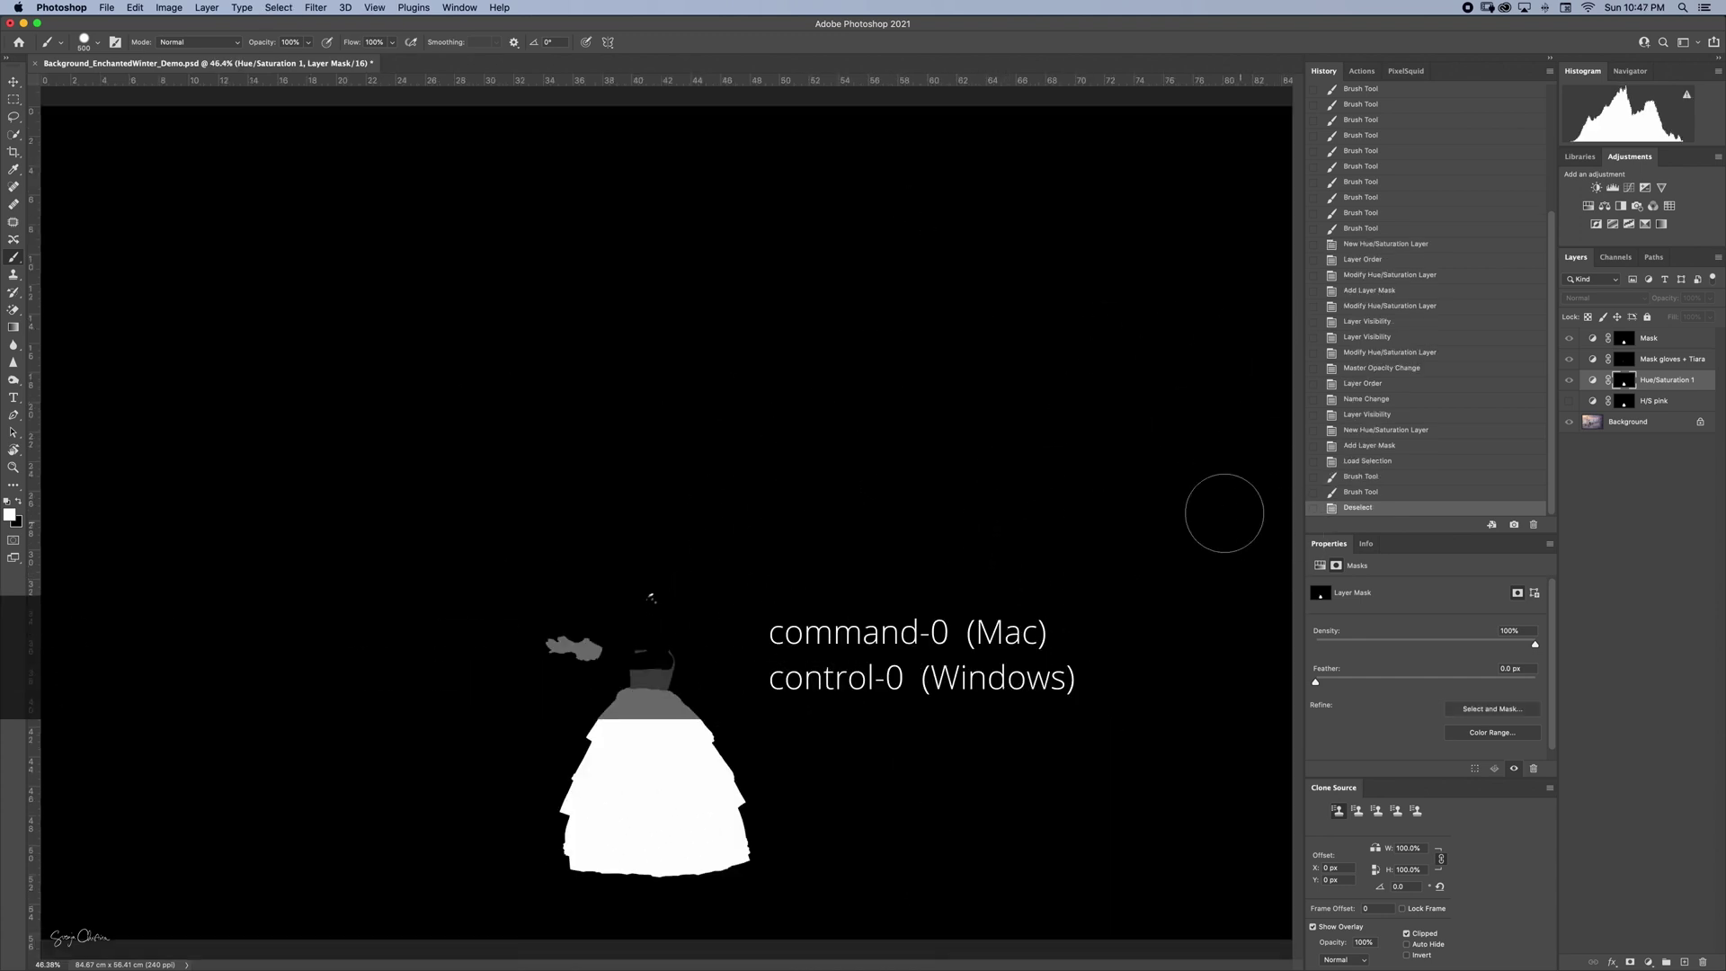
Show the new Hue/Saturation layer's adjustment settings and rename the layer H/S blue
left_click(1593, 380)
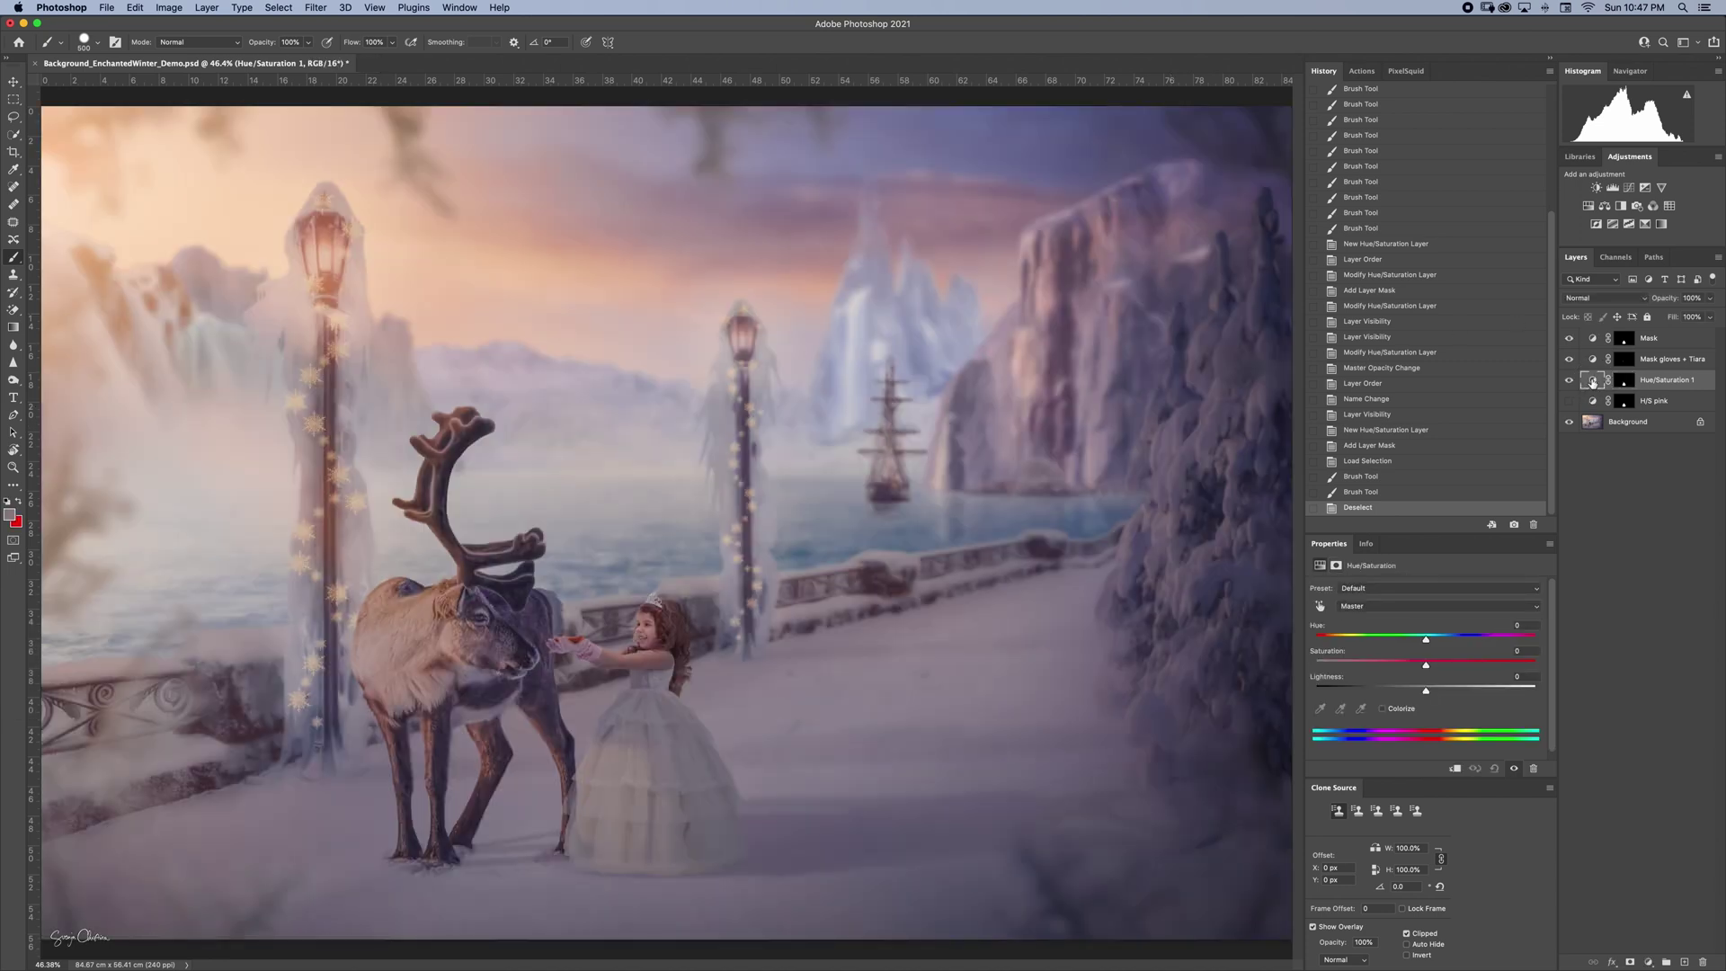
double_click(1652, 382)
type("H/S blue")
key("Return")
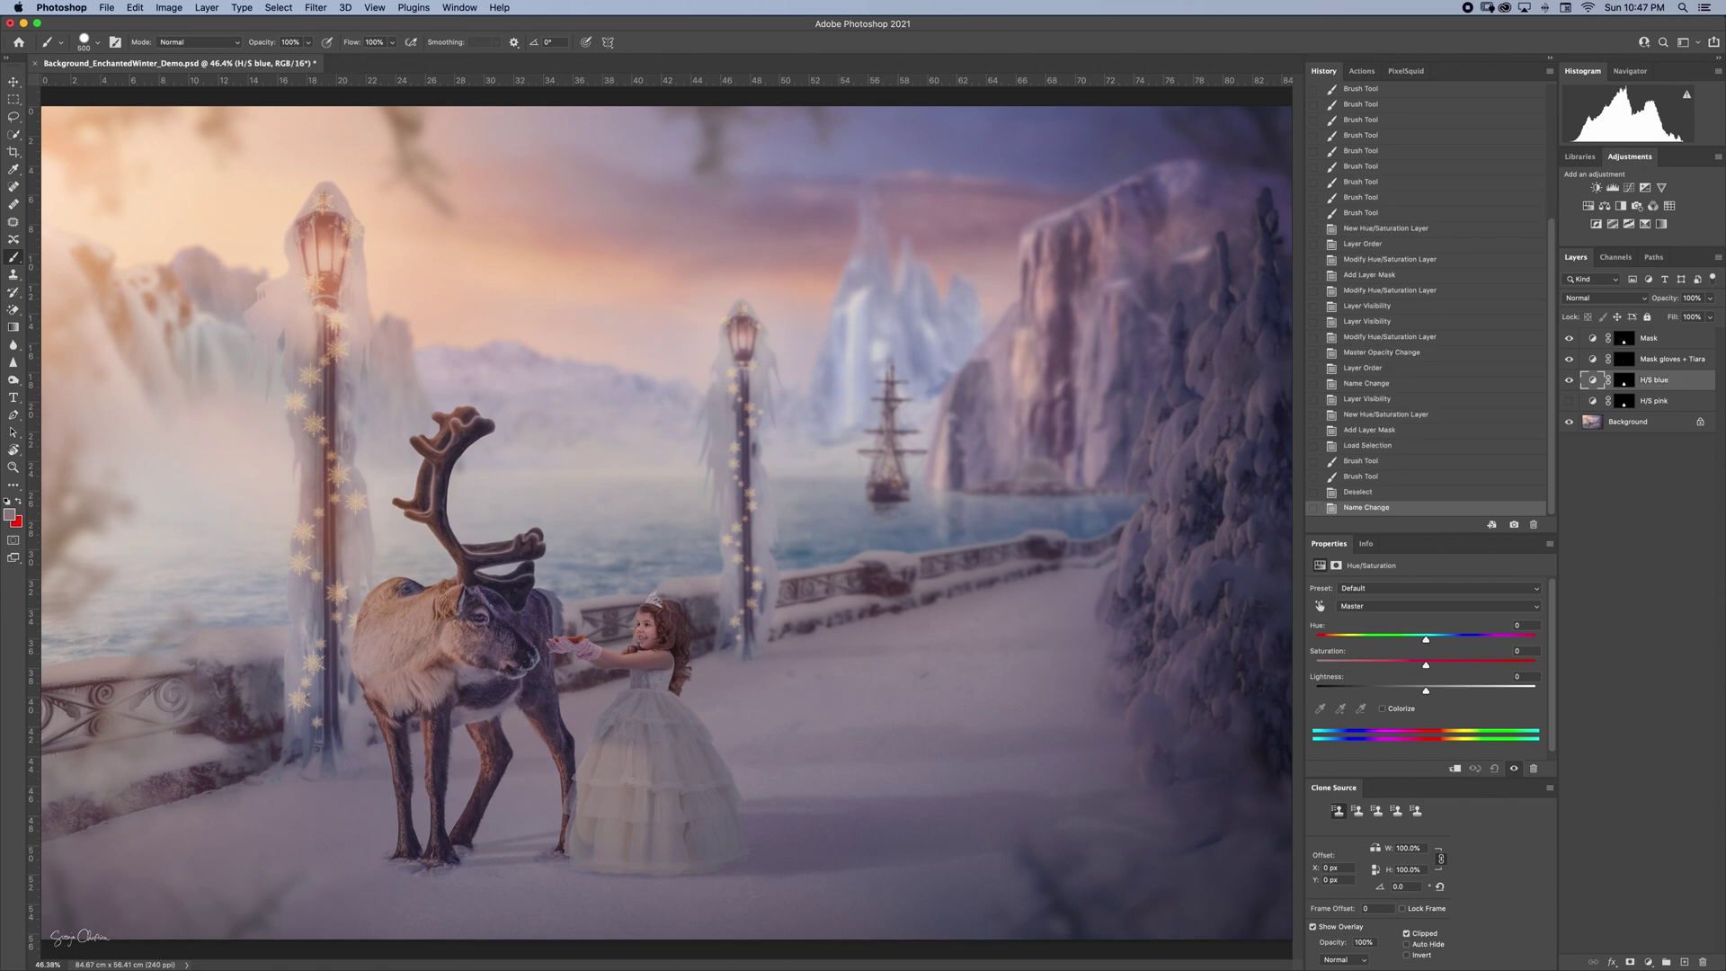
Colorize the dress, gloves and tiara blue with hue 235
left_click(1384, 711)
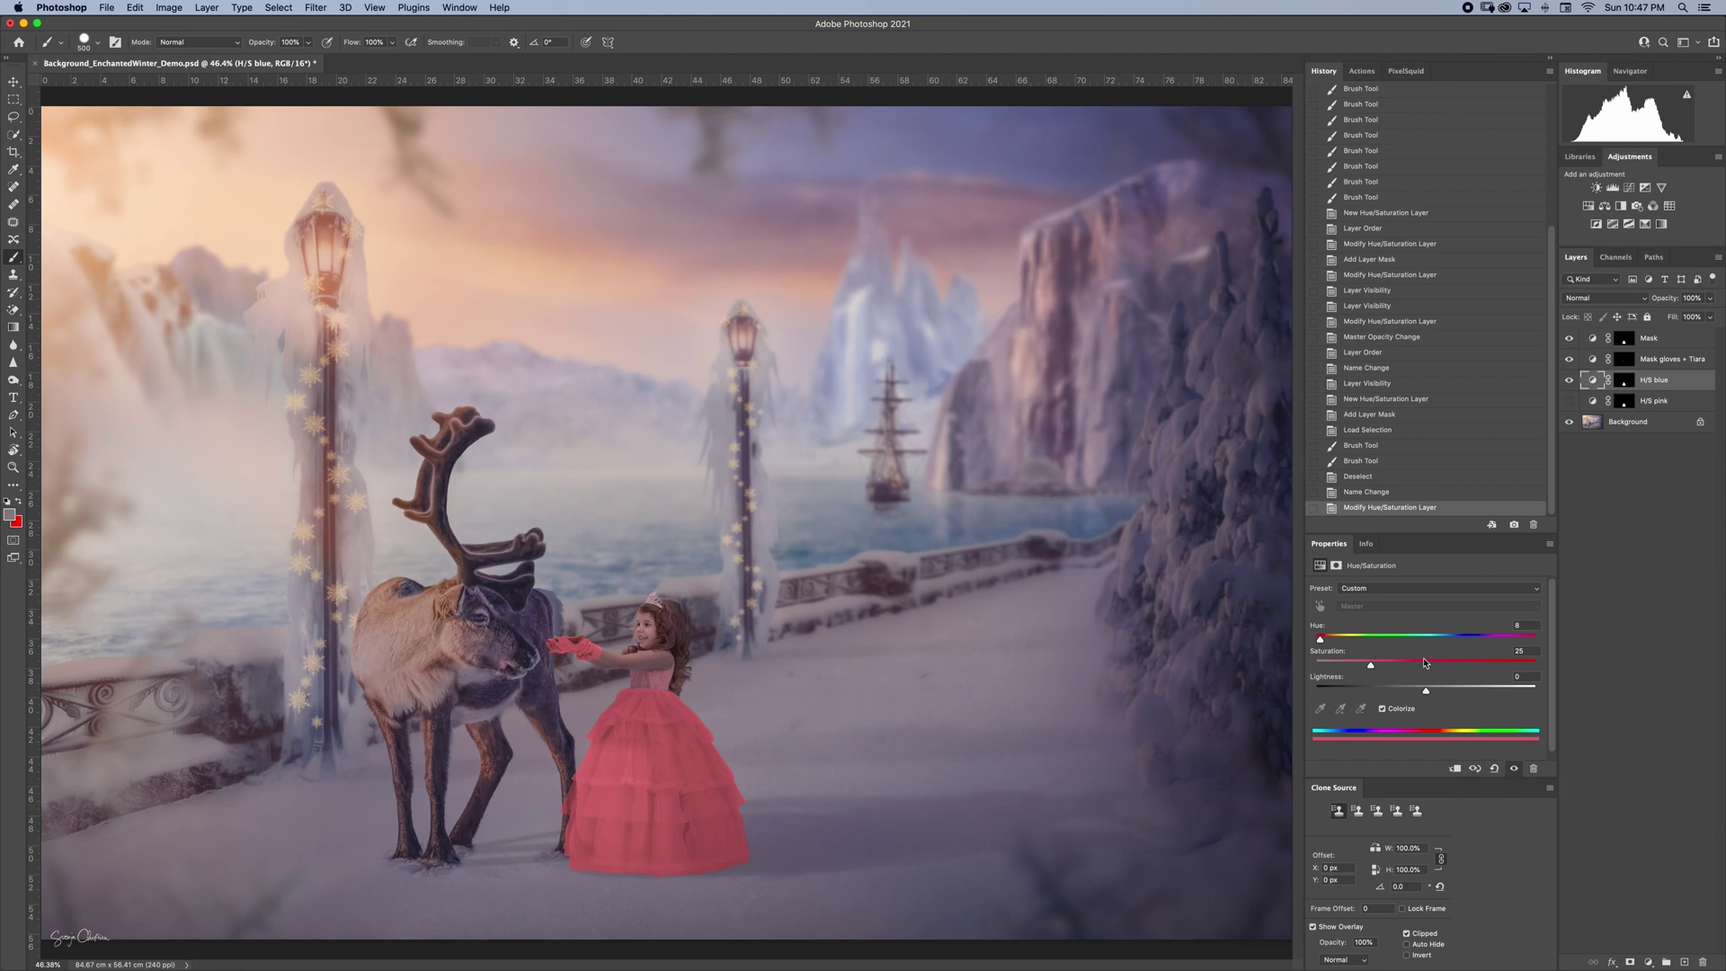
left_click_drag(1319, 639, 1459, 635)
left_click(1526, 622)
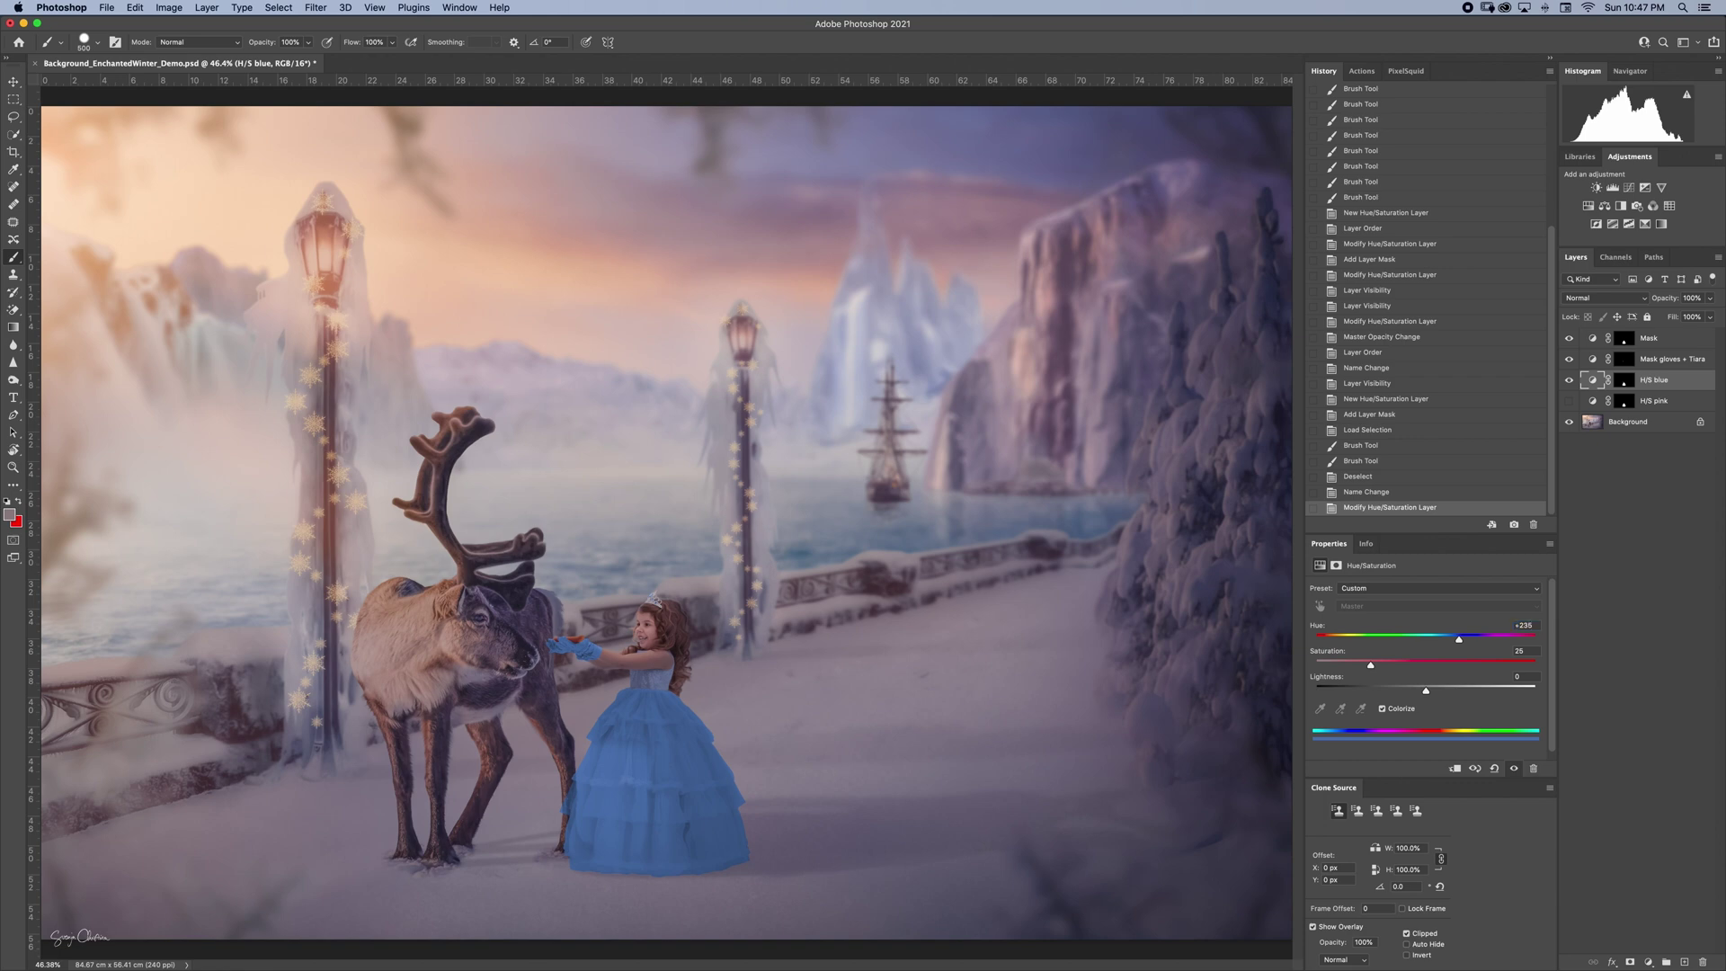
Try saturation 90 with lightness +70 on the blue colorize, and return the lightness to 0
left_click_drag(1371, 665, 1501, 691)
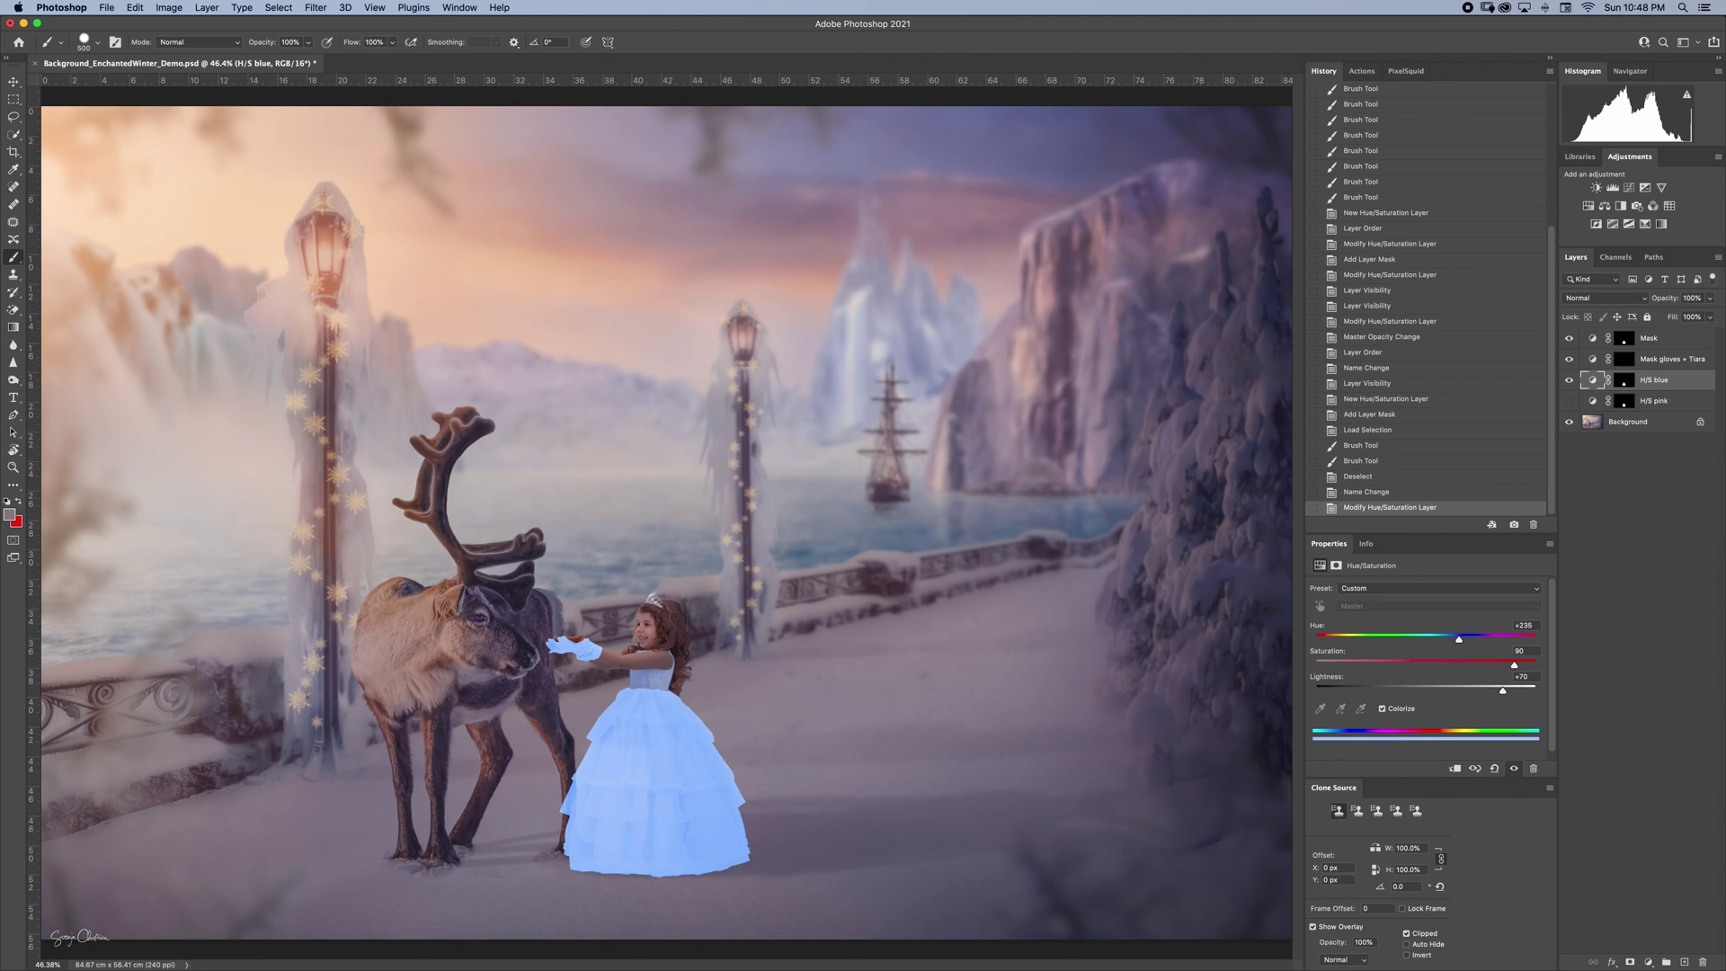
left_click(1522, 677)
type("0")
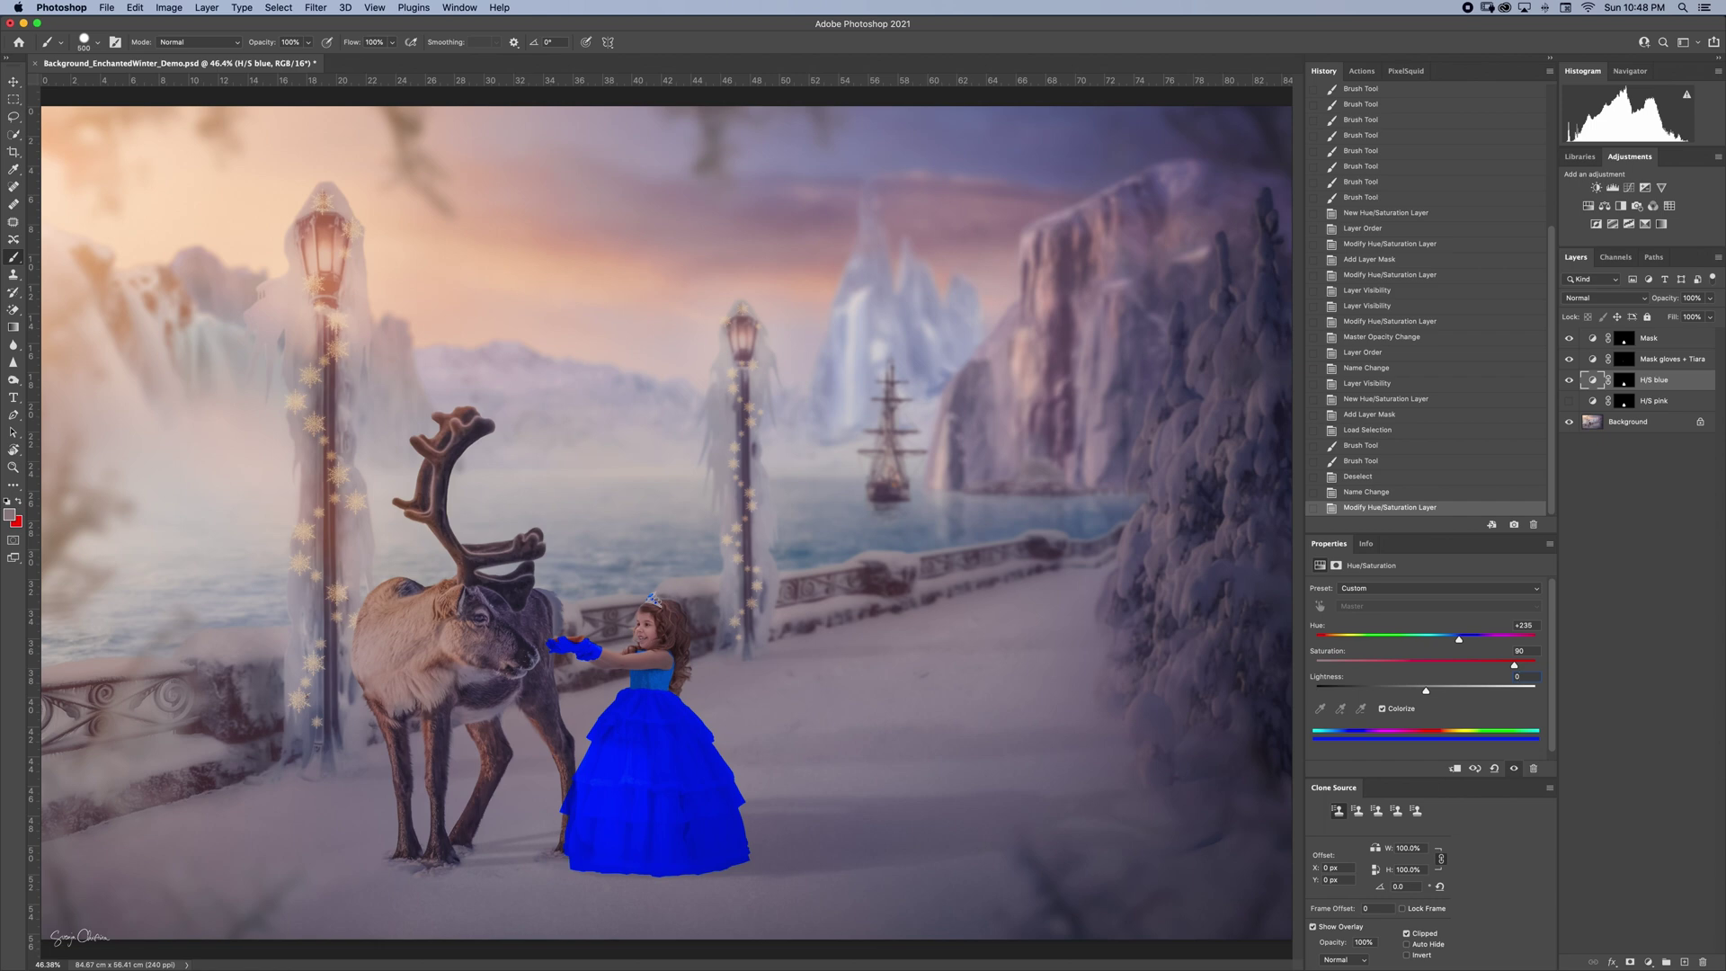
Balance the H/S blue layer to colorize saturation 27 and 71% layer opacity, and select its mask
left_click_drag(1513, 665, 1380, 665)
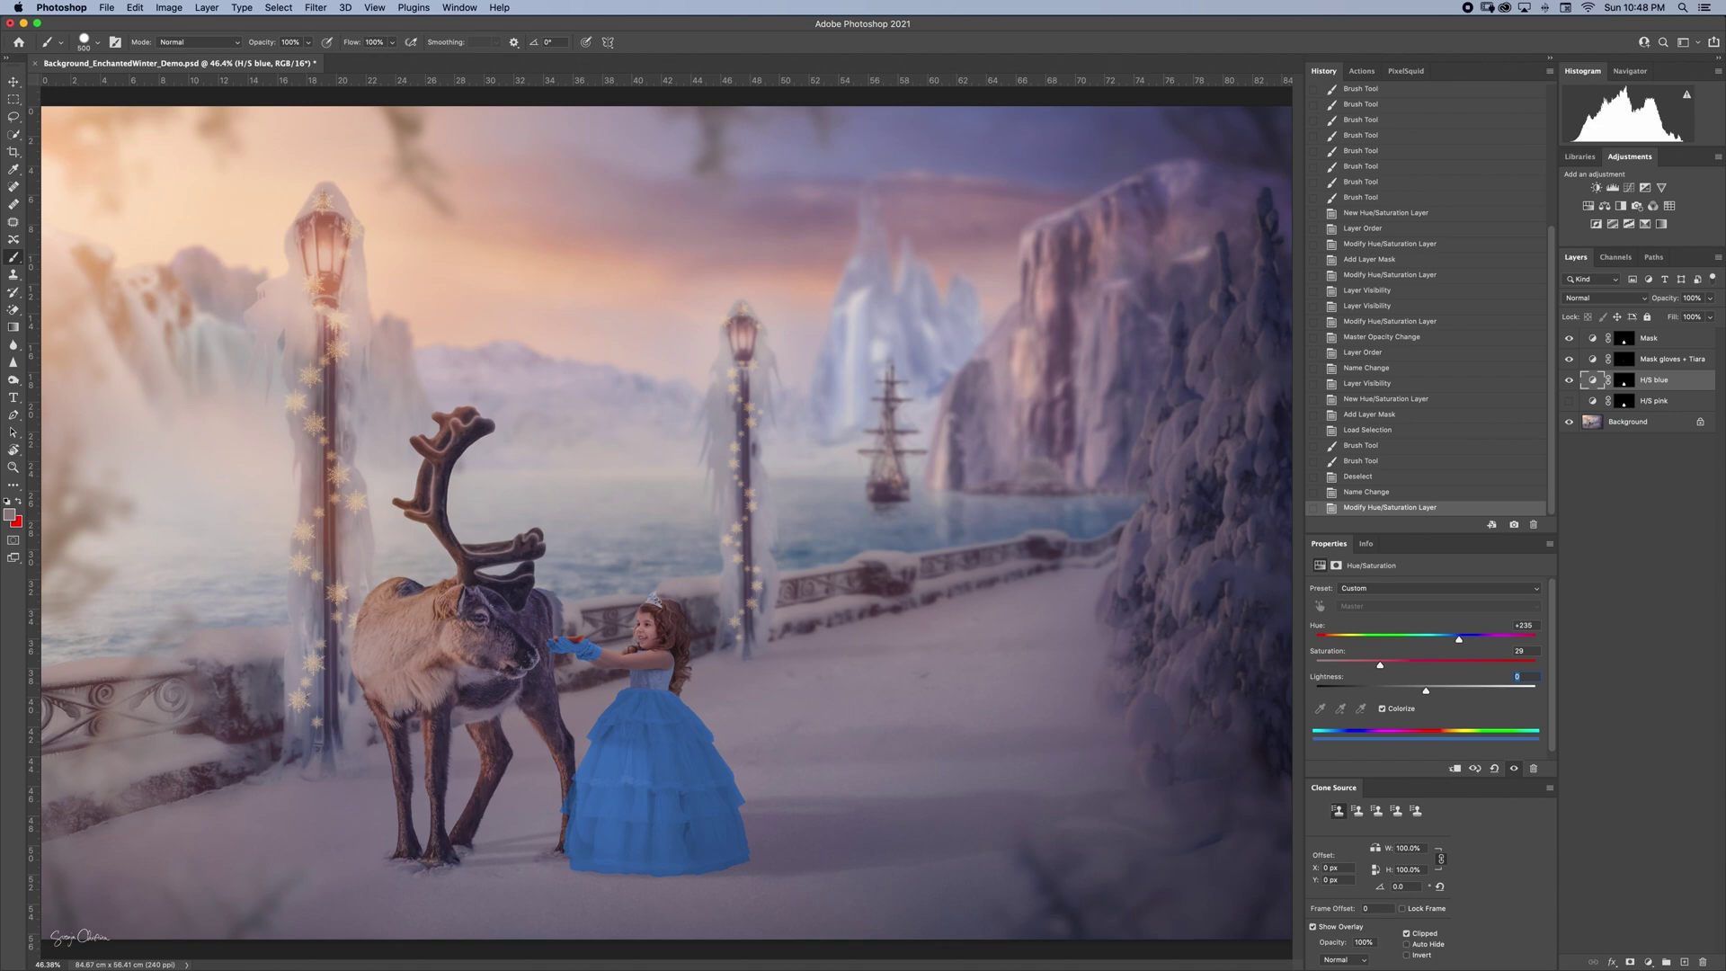
left_click_drag(1667, 299, 1642, 298)
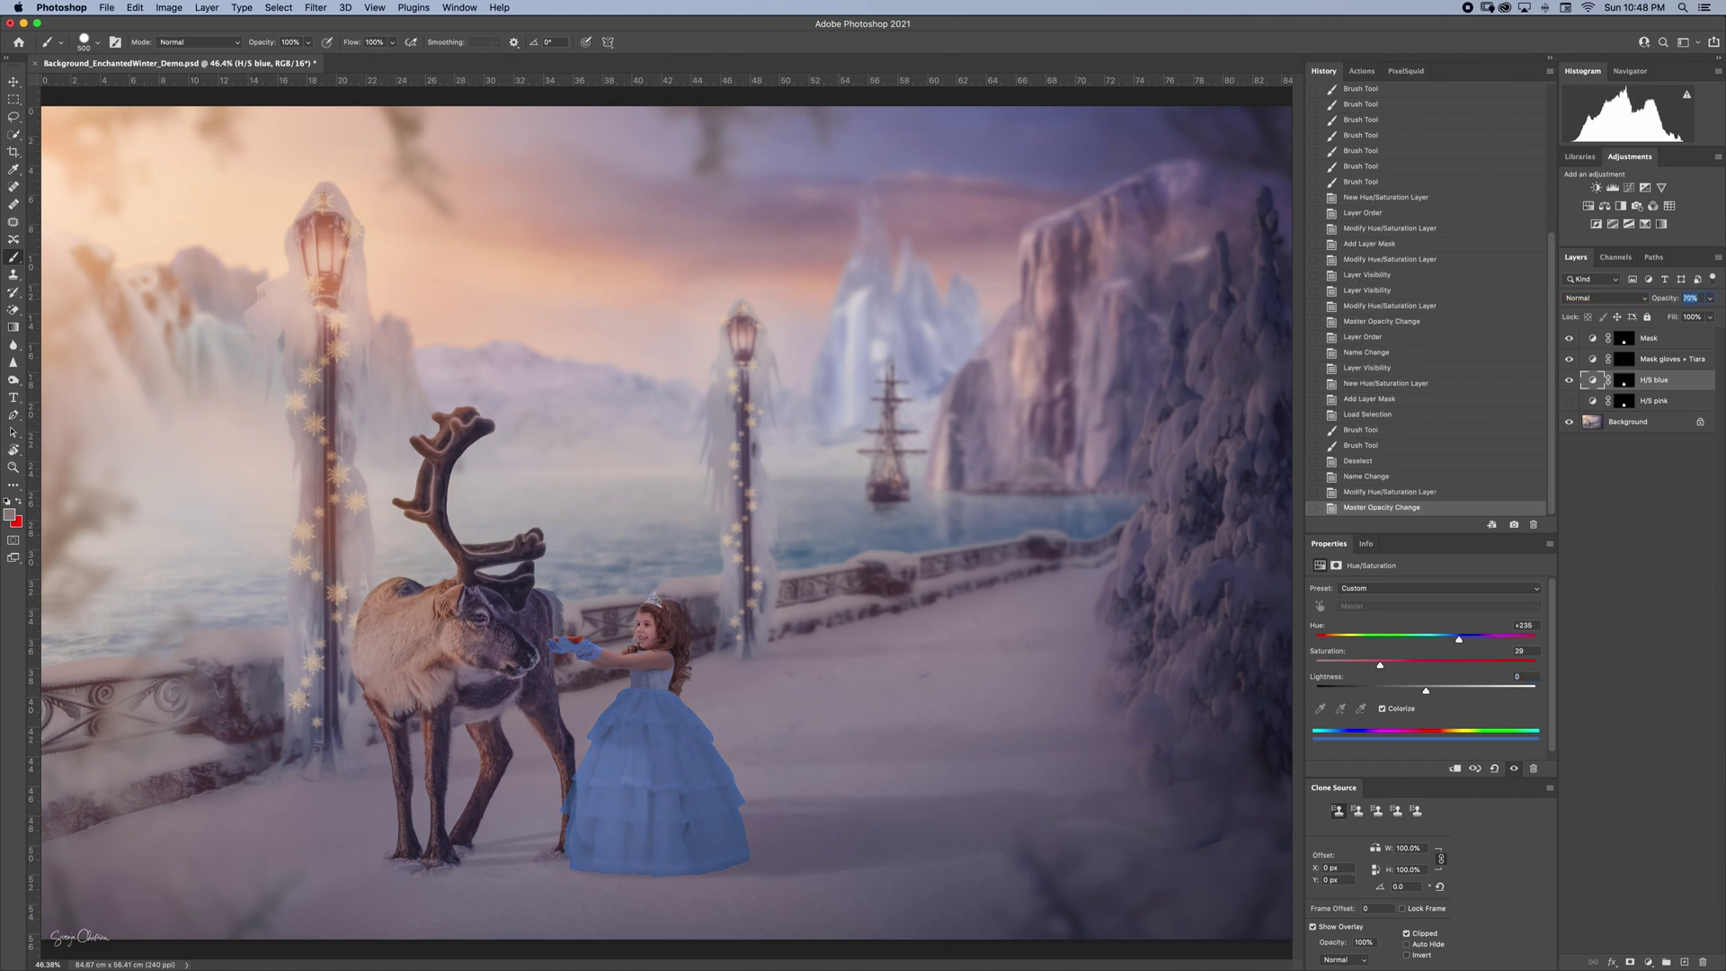
left_click_drag(1380, 666, 1383, 666)
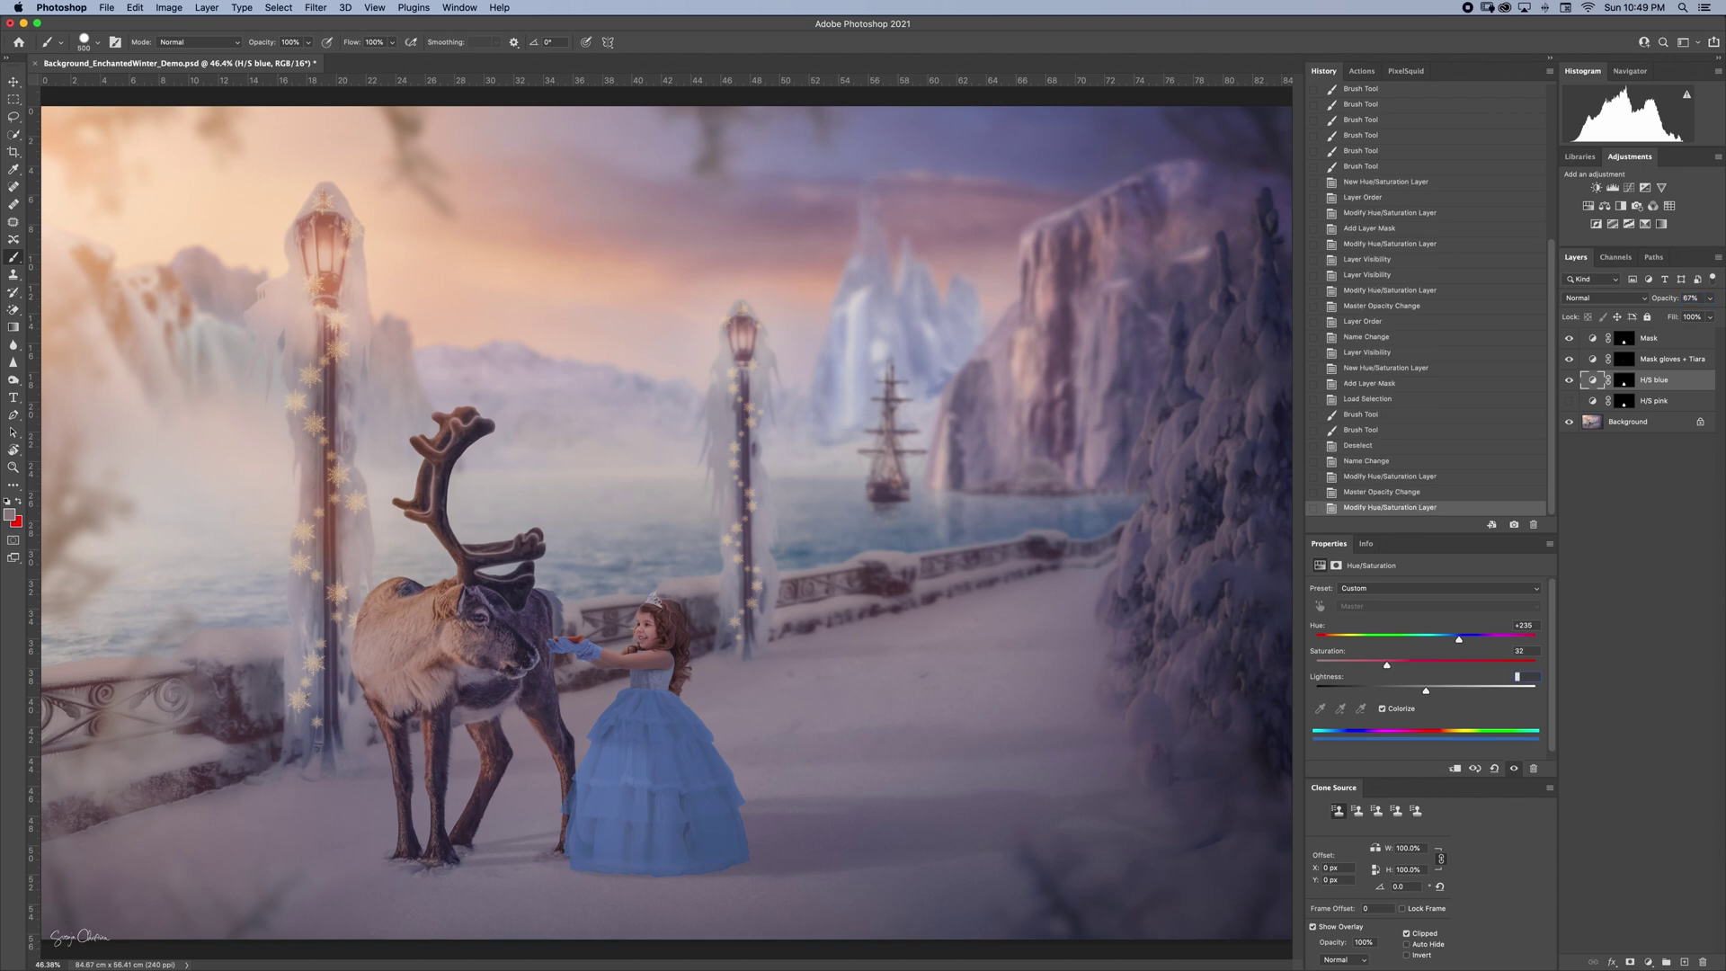
left_click_drag(1387, 666, 1388, 666)
left_click_drag(1665, 298, 1660, 298)
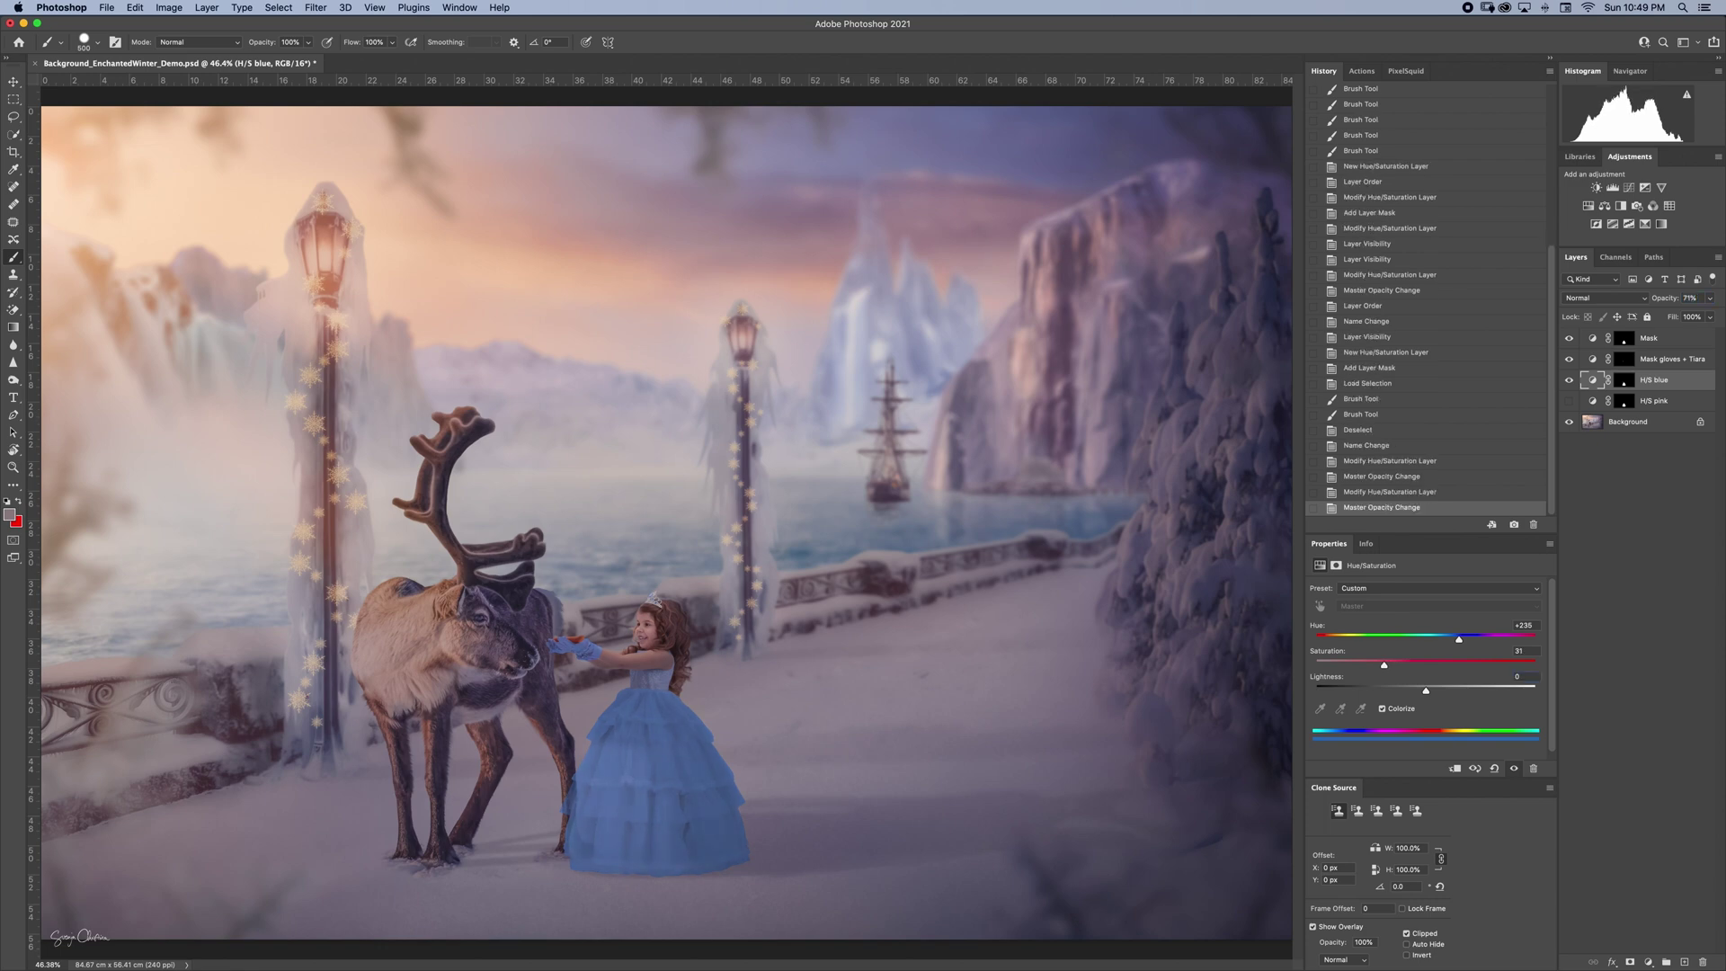
left_click_drag(1385, 666, 1377, 665)
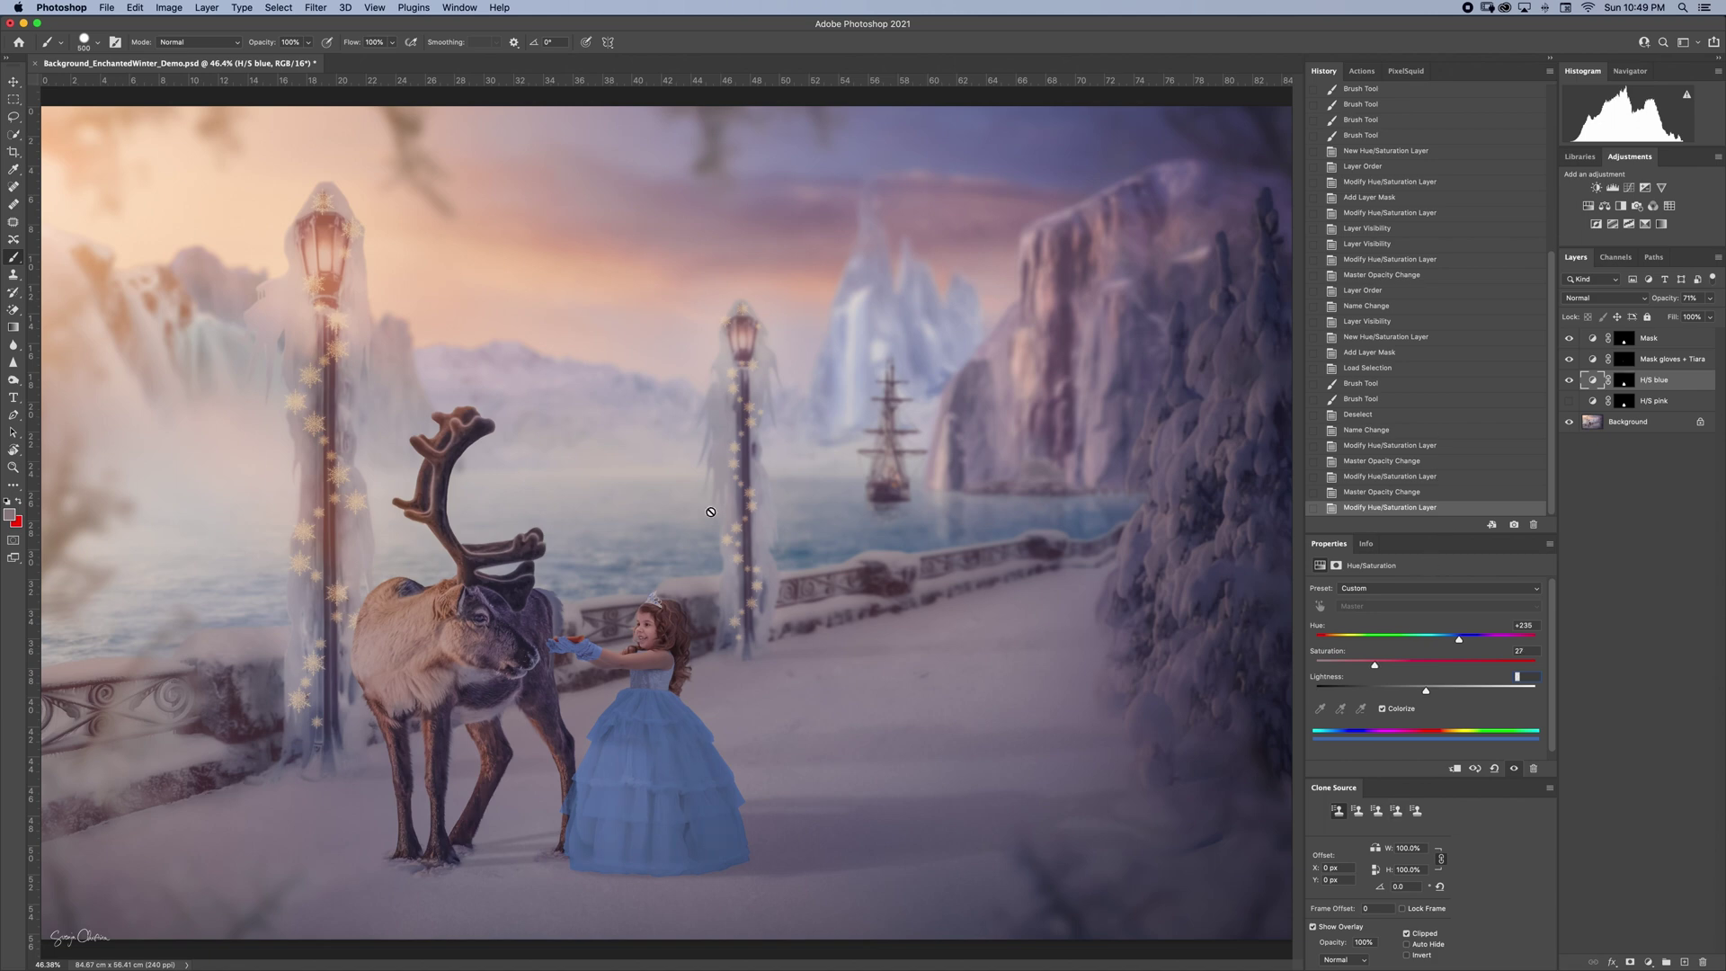
left_click(1623, 381)
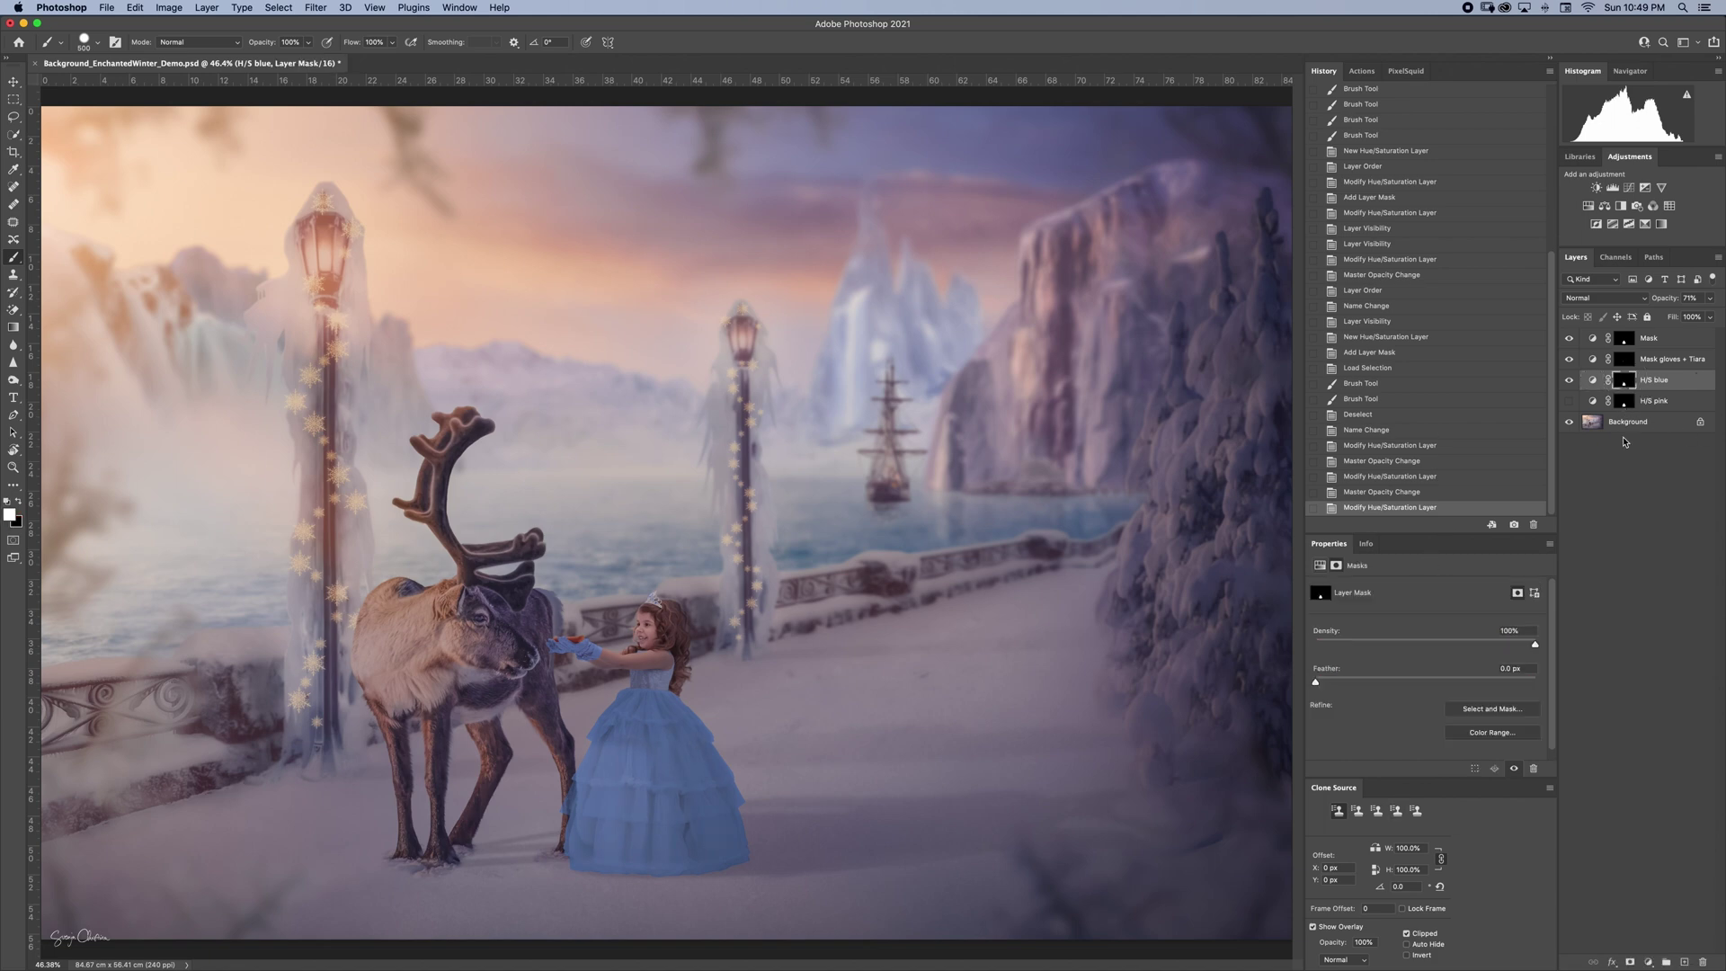